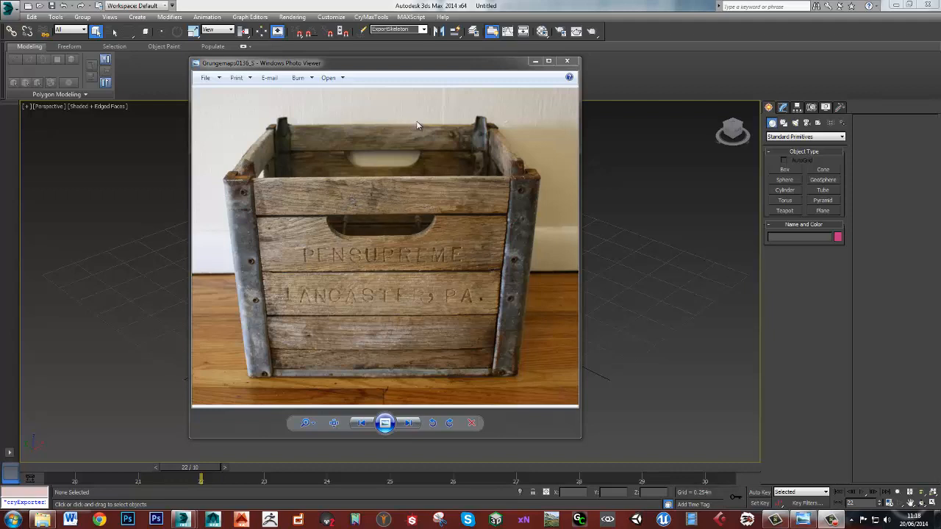
Examine the wooden crate reference photo, then move it out of the way of the viewport
{"action": "left_click_drag", "start_coordinate": [395, 72], "coordinate": [940, 81]}
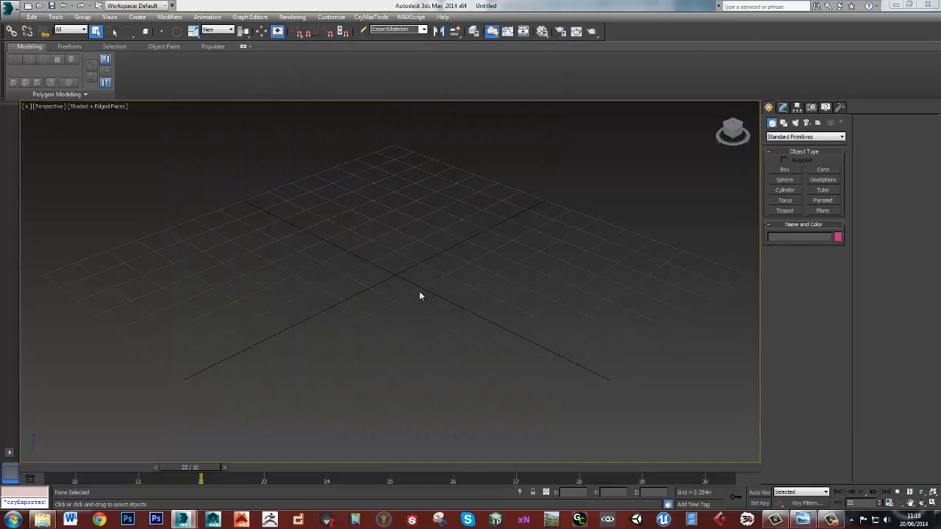
{"action": "middle_click_drag", "start_coordinate": [420, 296], "coordinate": [637, 228]}
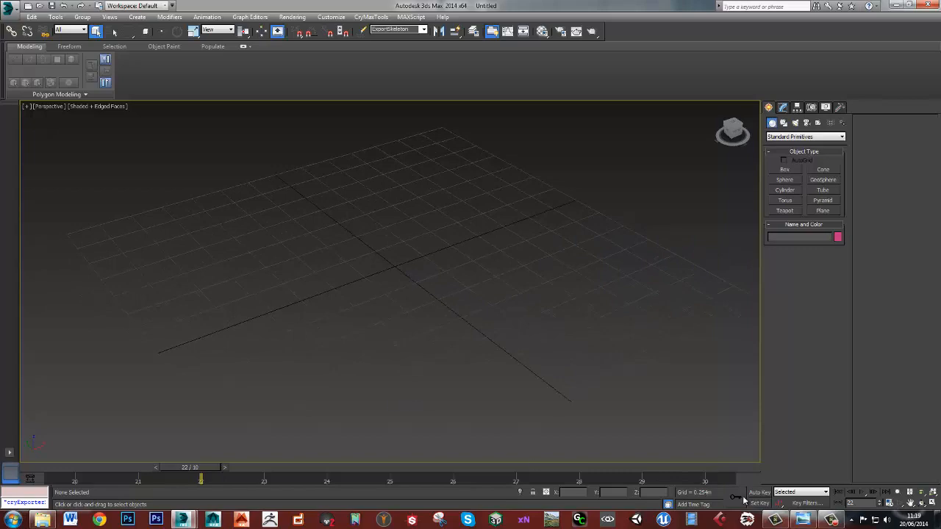
{"action": "left_click", "coordinate": [803, 520]}
{"action": "left_click_drag", "start_coordinate": [940, 83], "coordinate": [353, 1]}
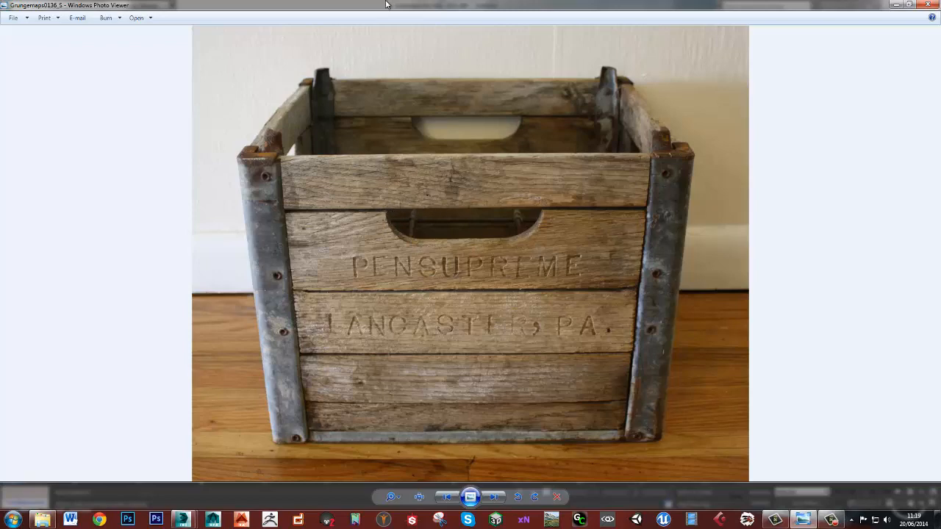
{"action": "left_click_drag", "start_coordinate": [404, 8], "coordinate": [940, 9]}
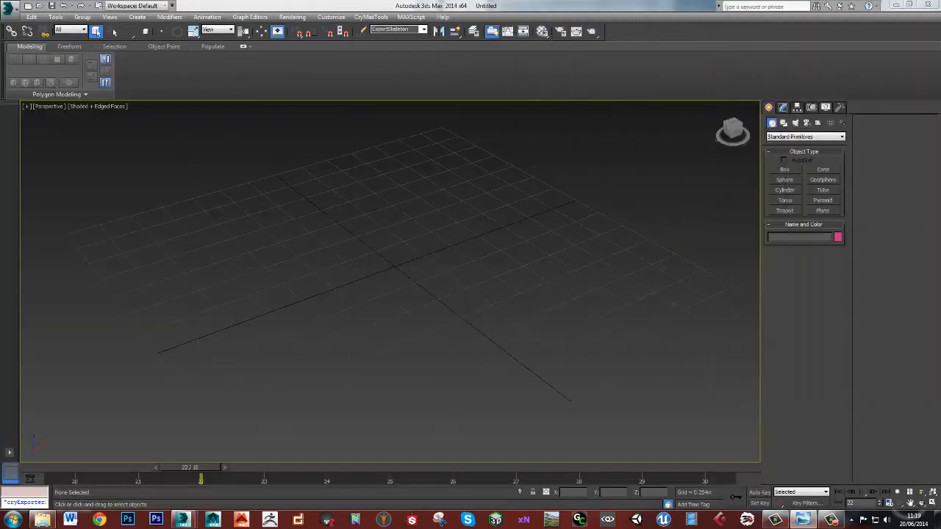
{"action": "left_click", "coordinate": [826, 211]}
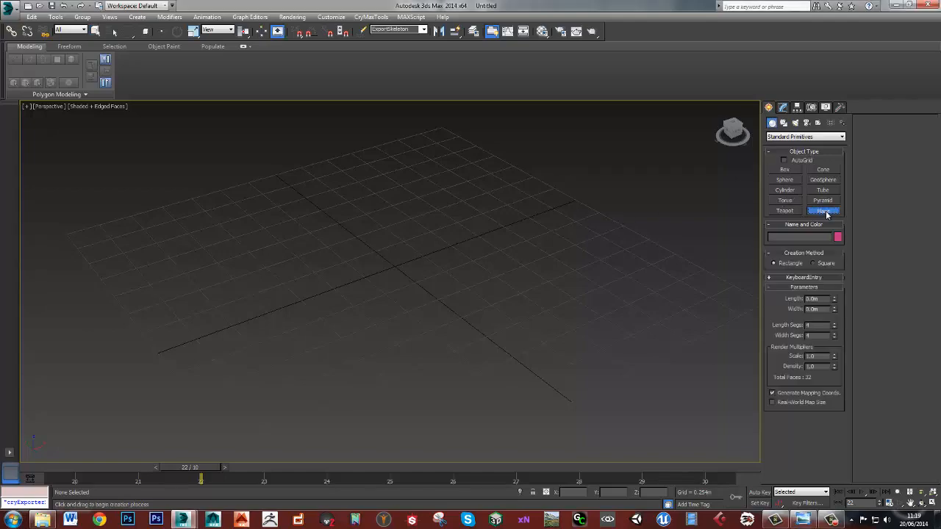
{"action": "left_click_drag", "start_coordinate": [940, 96], "coordinate": [441, 1]}
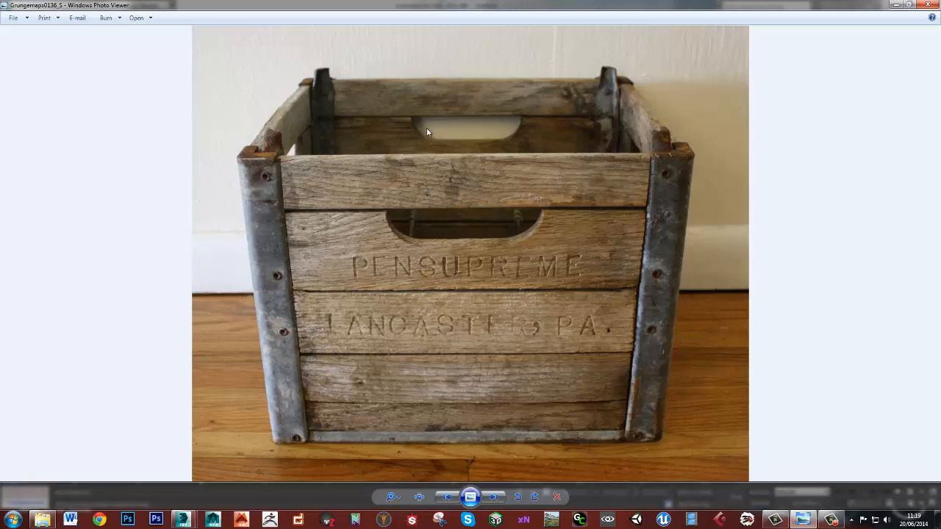
{"action": "key", "text": "alt+Tab"}
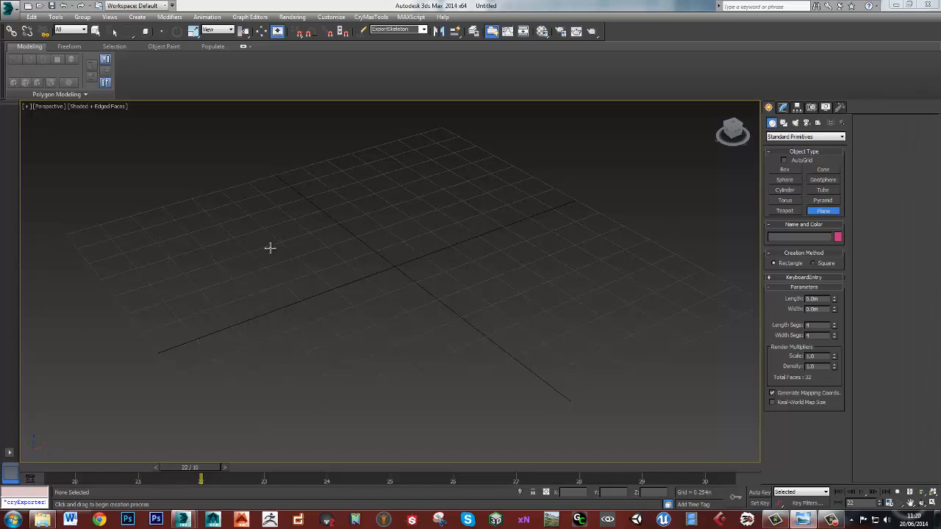
{"action": "left_click_drag", "start_coordinate": [270, 248], "coordinate": [595, 284]}
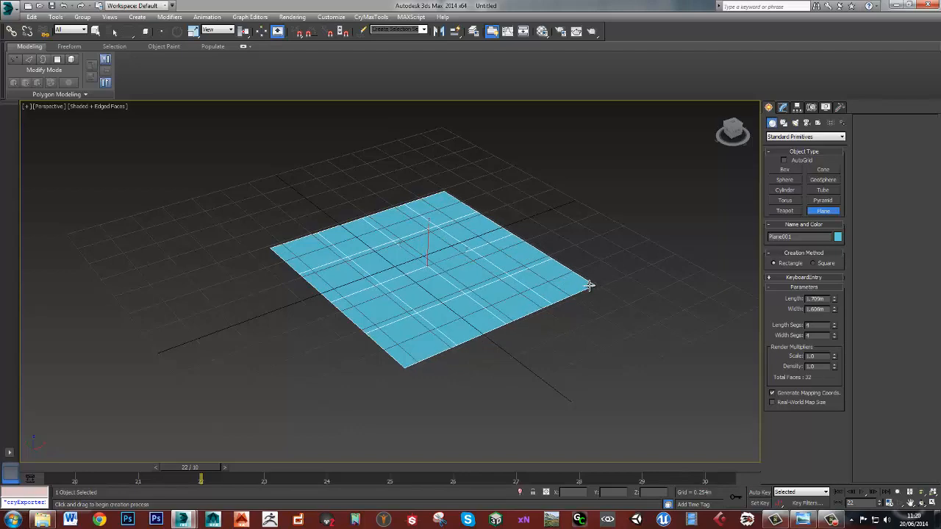
{"action": "middle_click_drag", "start_coordinate": [534, 277], "coordinate": [504, 296], "text": "alt"}
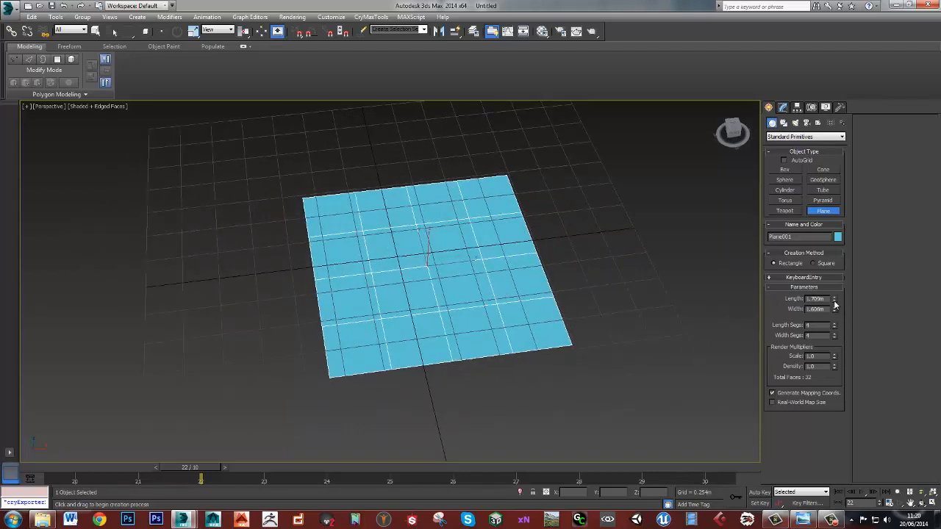
{"action": "double_click", "coordinate": [819, 298]}
{"action": "middle_click_drag", "start_coordinate": [563, 309], "coordinate": [603, 309], "text": "alt"}
{"action": "right_click", "coordinate": [603, 309]}
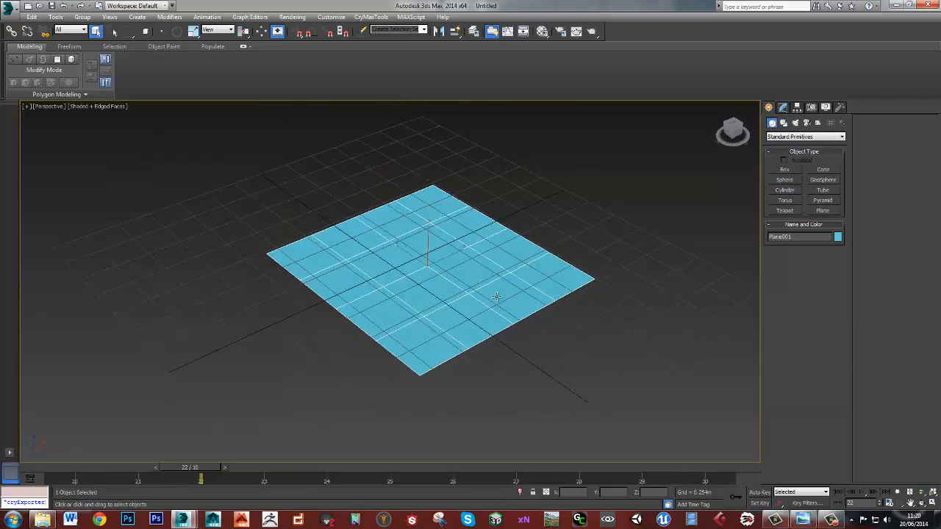
{"action": "key", "text": "Delete"}
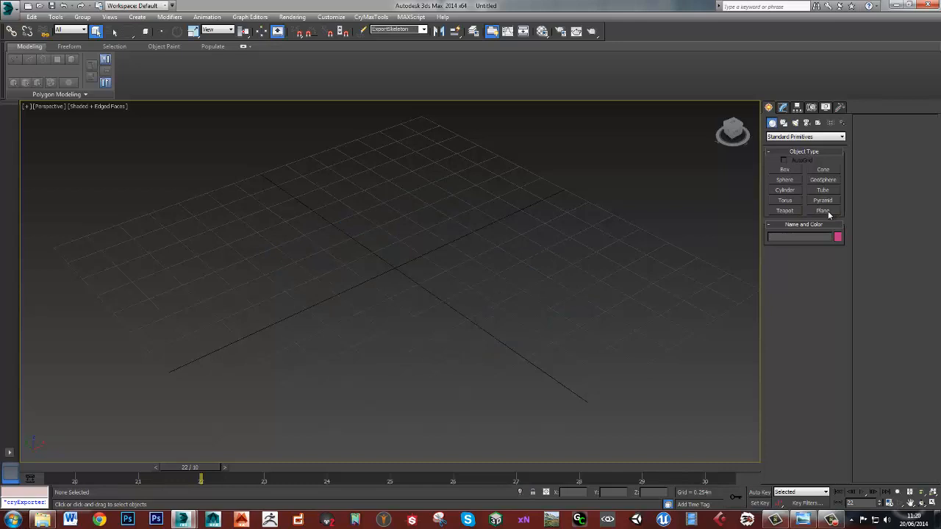
Draw a plane primitive about 1.98 m long and 1.95 m wide around the centre of the ground grid
{"action": "left_click", "coordinate": [827, 211]}
{"action": "left_click_drag", "start_coordinate": [231, 254], "coordinate": [620, 277]}
{"action": "right_click", "coordinate": [615, 305]}
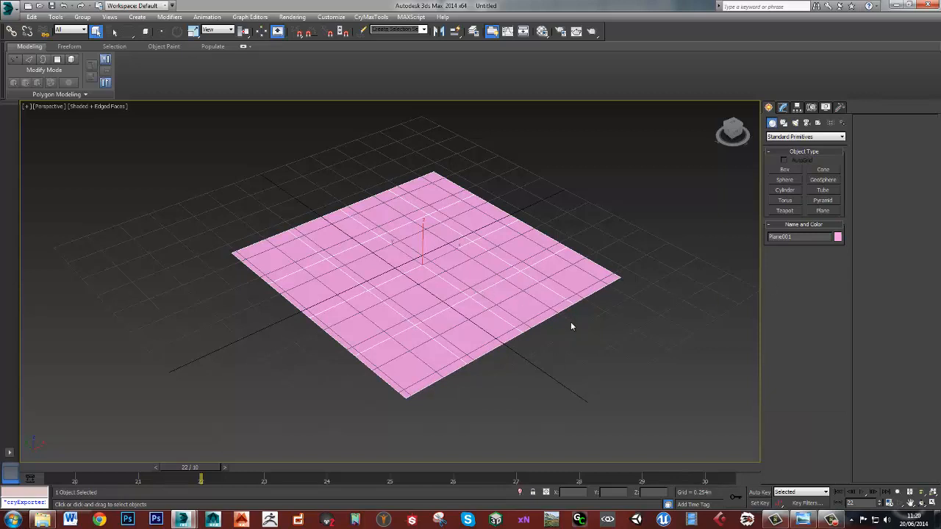
{"action": "key", "text": "w"}
{"action": "middle_click_drag", "start_coordinate": [531, 319], "coordinate": [538, 324]}
{"action": "left_click", "coordinate": [541, 339]}
{"action": "left_click", "coordinate": [522, 322]}
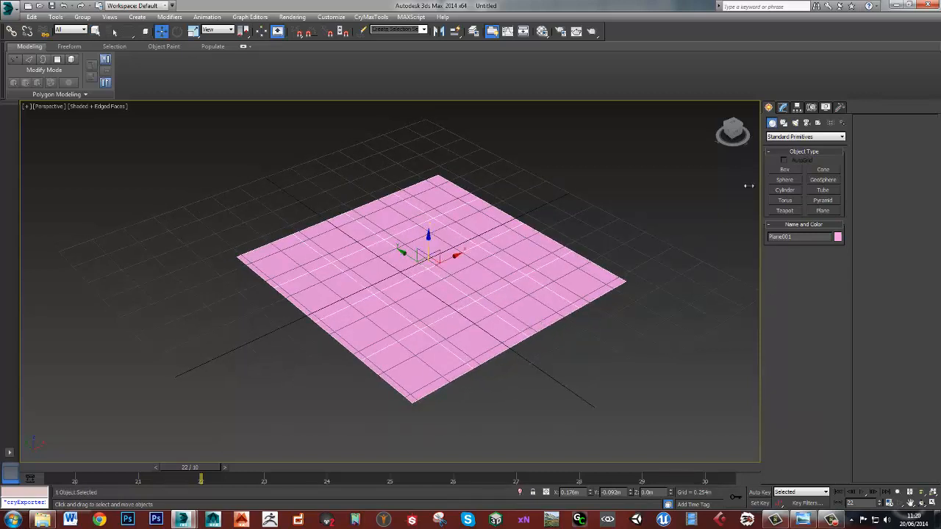
Set the plane's length and width both to 1 m
{"action": "left_click", "coordinate": [783, 109]}
{"action": "left_click", "coordinate": [822, 252]}
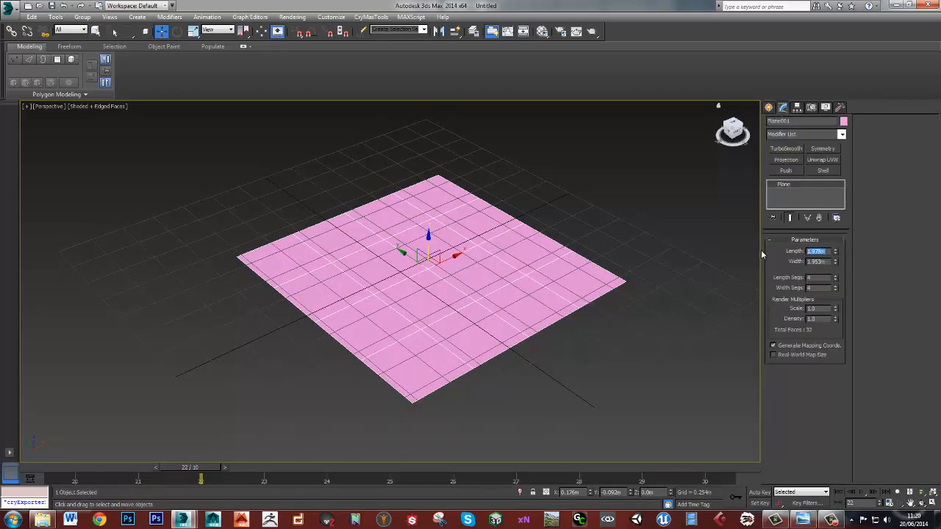
{"action": "type", "text": "1"}
{"action": "key", "text": "Tab"}
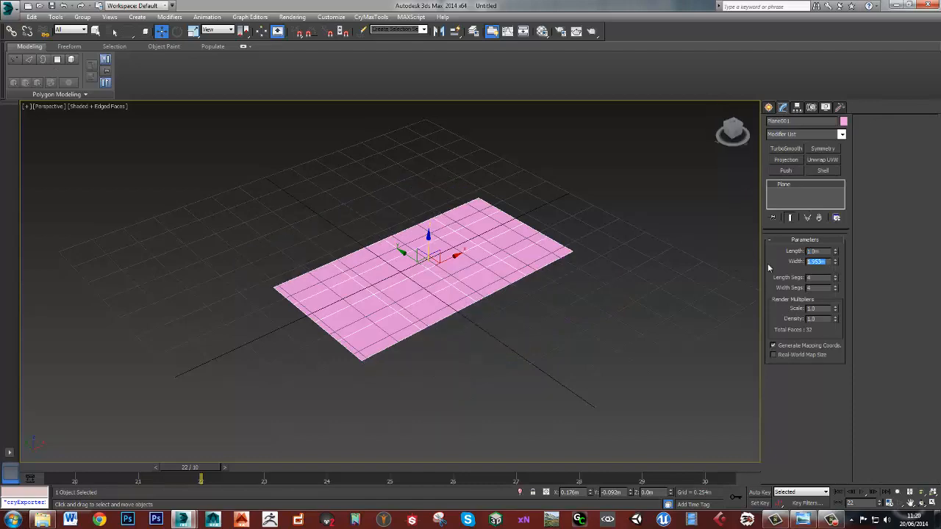
{"action": "type", "text": "1"}
{"action": "left_click", "coordinate": [823, 252]}
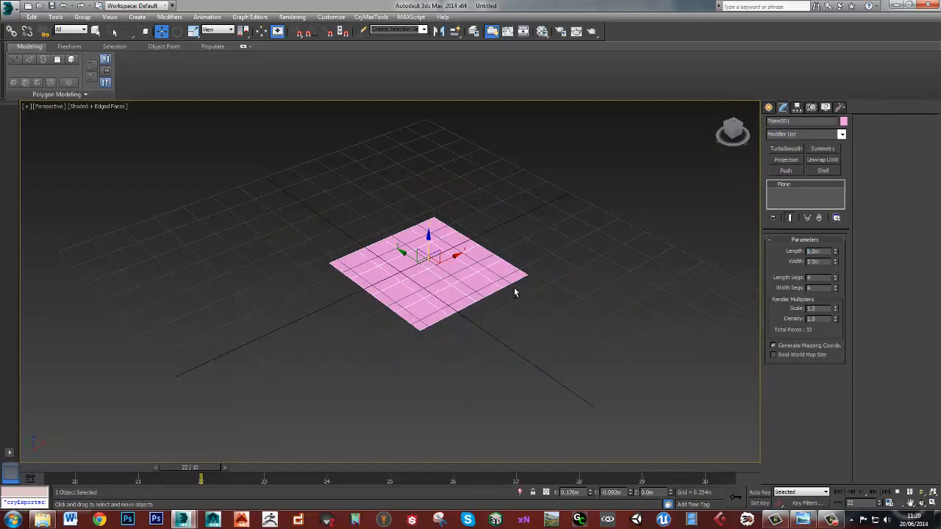
Reduce the plane's length and width segments to 1 each
{"action": "middle_click_drag", "start_coordinate": [514, 290], "coordinate": [481, 298], "text": "alt"}
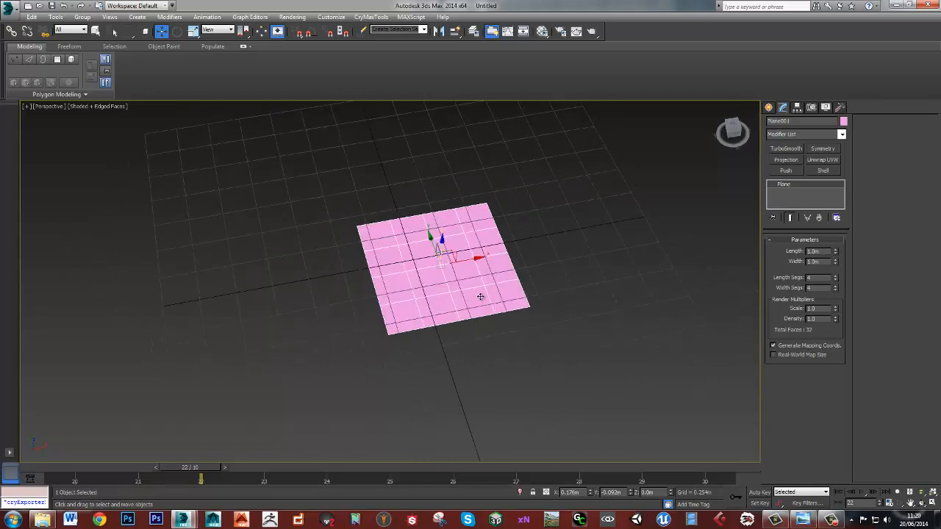
{"action": "right_click", "coordinate": [835, 279]}
{"action": "right_click", "coordinate": [836, 288]}
{"action": "middle_click_drag", "start_coordinate": [453, 316], "coordinate": [466, 310]}
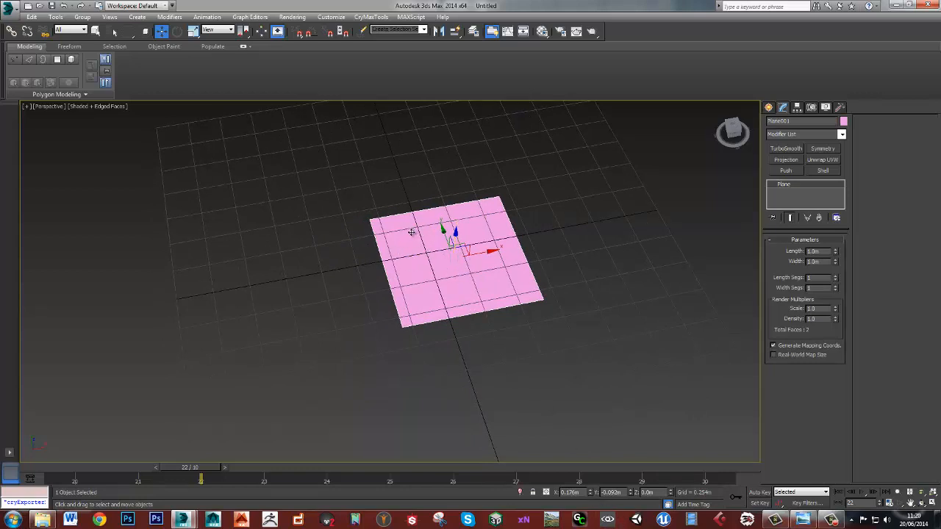
Zero the plane's X and Y position to centre it on the origin and hide the viewport grid
{"action": "right_click", "coordinate": [590, 493]}
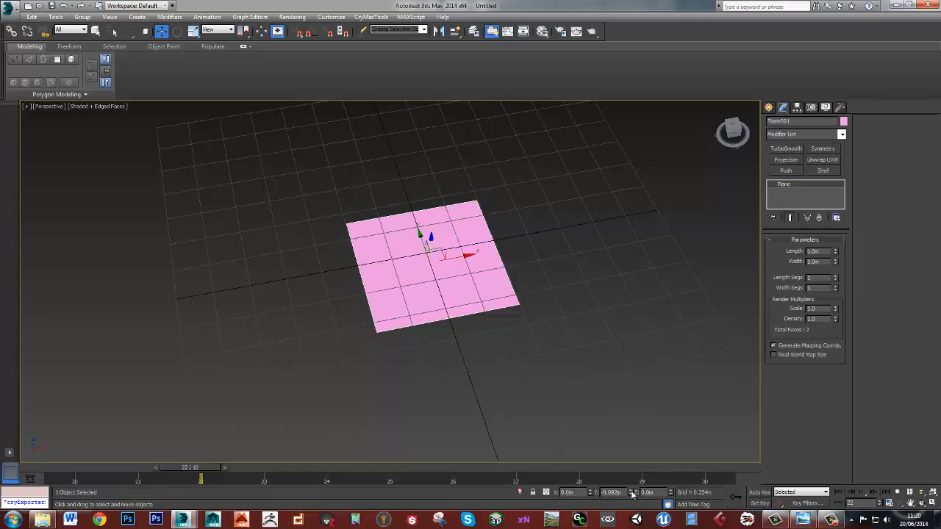
{"action": "right_click", "coordinate": [631, 492]}
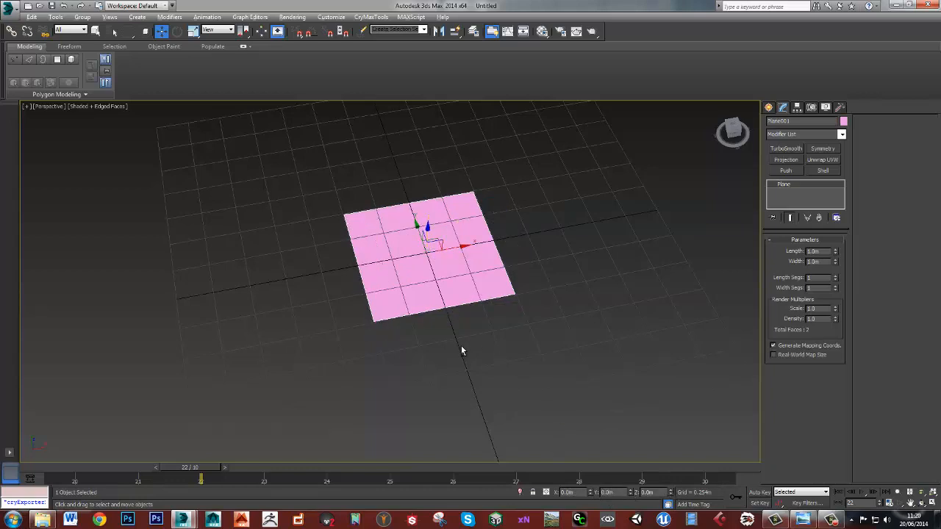
{"action": "middle_click_drag", "start_coordinate": [464, 350], "coordinate": [463, 298], "text": "alt"}
{"action": "scroll", "coordinate": [456, 281], "scroll_direction": "up", "scroll_amount": 3}
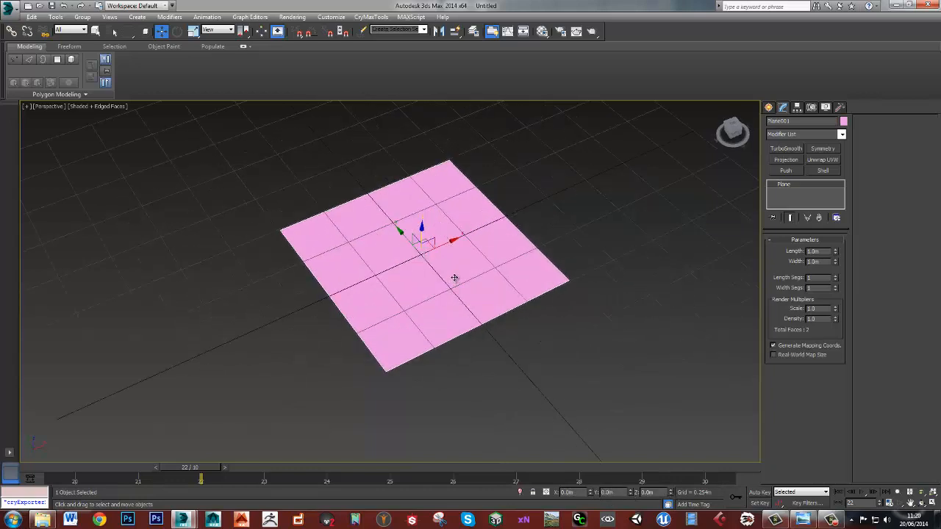
{"action": "key", "text": "g"}
Set the plane's length to 0.8 m, keeping the width at 1 m
{"action": "middle_click_drag", "start_coordinate": [432, 275], "coordinate": [431, 284], "text": "alt"}
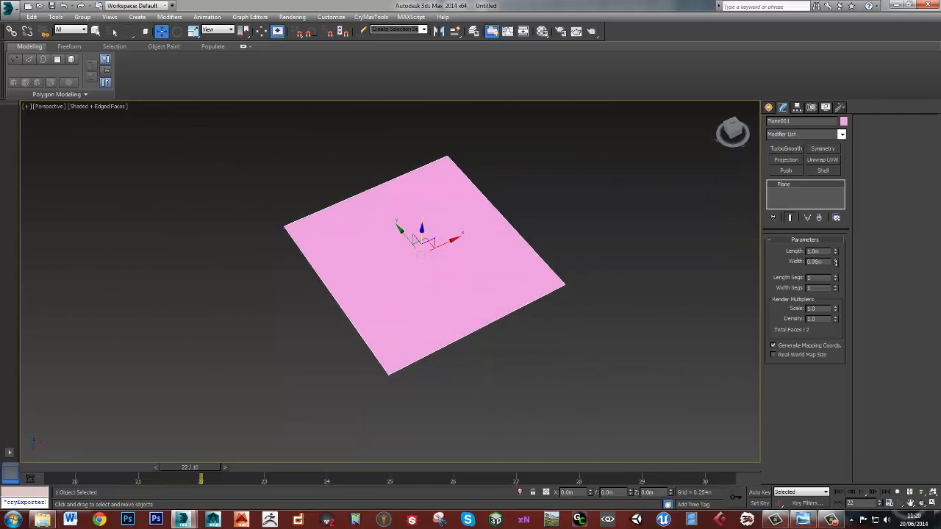
{"action": "left_click_drag", "start_coordinate": [838, 255], "coordinate": [836, 254]}
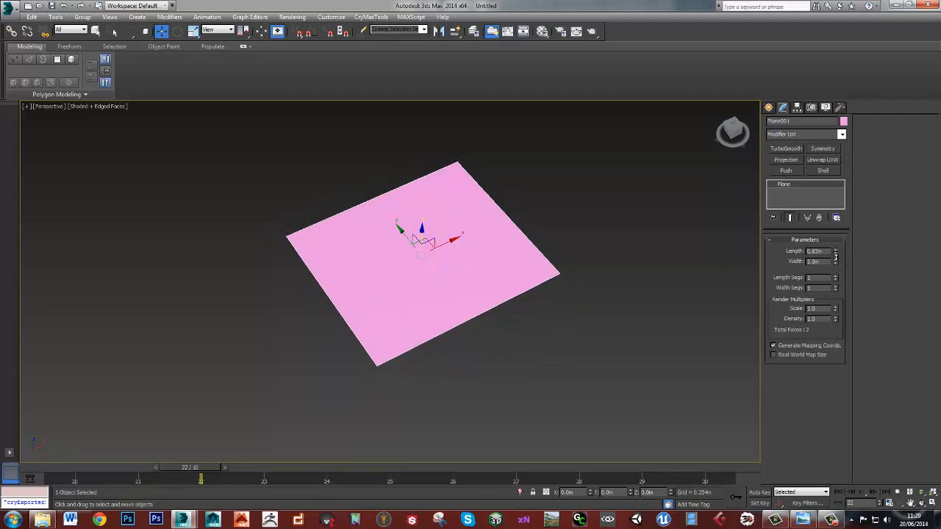
{"action": "type", "text": "0.8"}
{"action": "key", "text": "Return"}
Check the plane's proportions against the crate photo and convert the plane to an Editable Poly
{"action": "left_click_drag", "start_coordinate": [940, 81], "coordinate": [229, 1]}
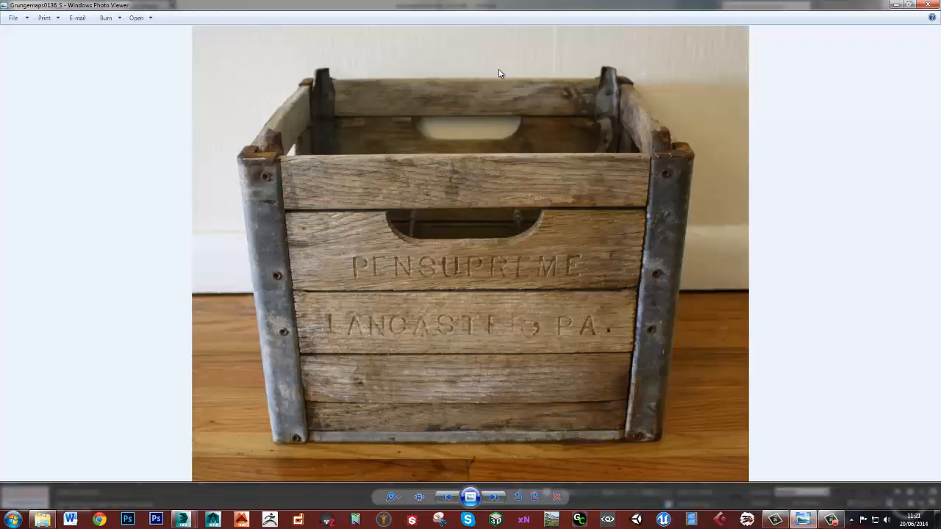
{"action": "left_click_drag", "start_coordinate": [502, 6], "coordinate": [940, 59]}
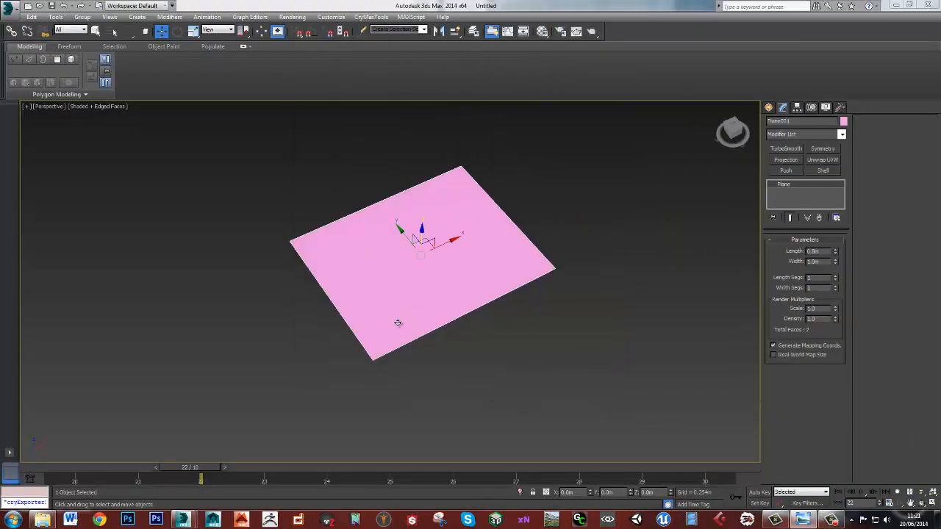
{"action": "middle_click_drag", "start_coordinate": [399, 321], "coordinate": [420, 289], "text": "alt"}
{"action": "scroll", "coordinate": [418, 291], "scroll_direction": "up", "scroll_amount": 2}
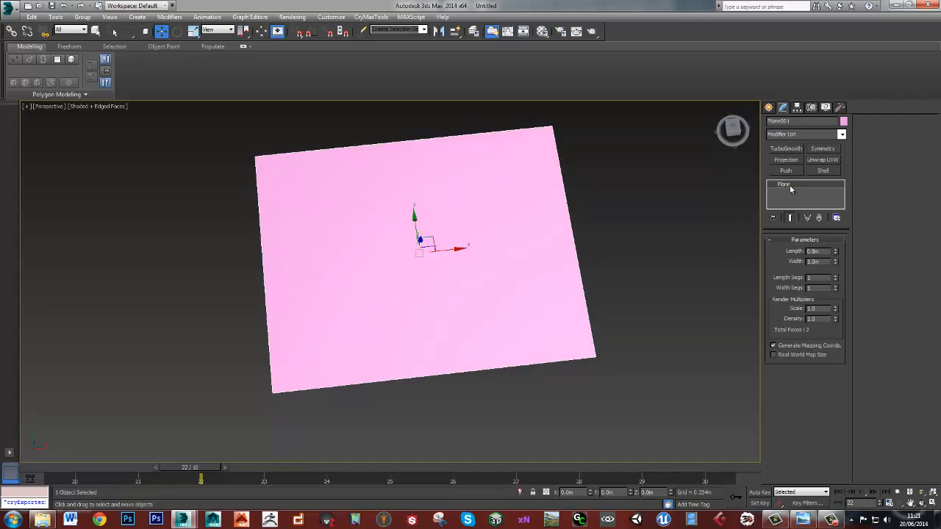
{"action": "key", "text": "ctrl+e"}
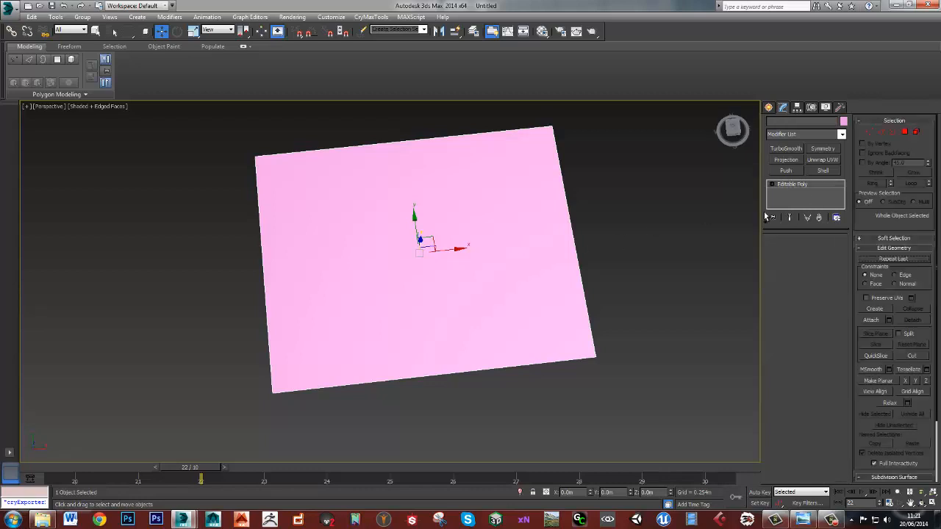
{"action": "right_click", "coordinate": [807, 184]}
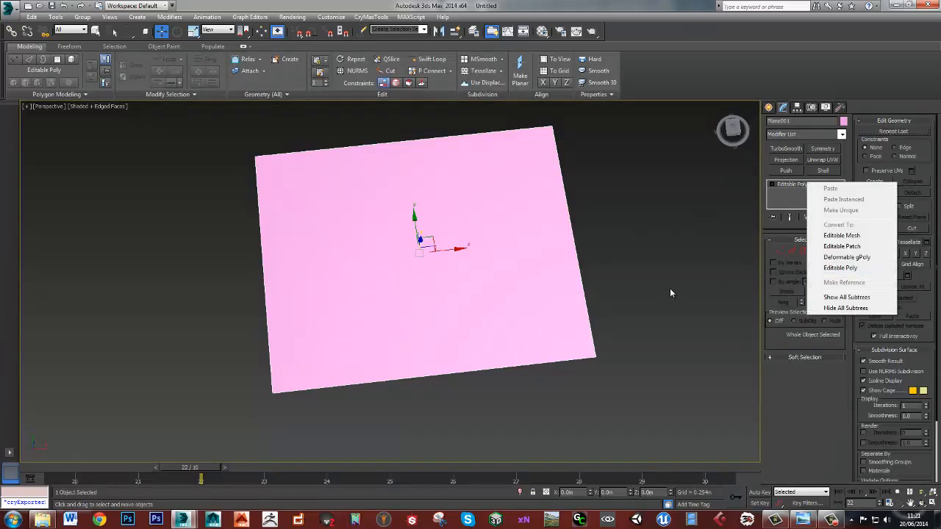
{"action": "left_click", "coordinate": [623, 295]}
{"action": "middle_click_drag", "start_coordinate": [489, 279], "coordinate": [453, 278], "text": "alt"}
{"action": "left_click", "coordinate": [454, 279]}
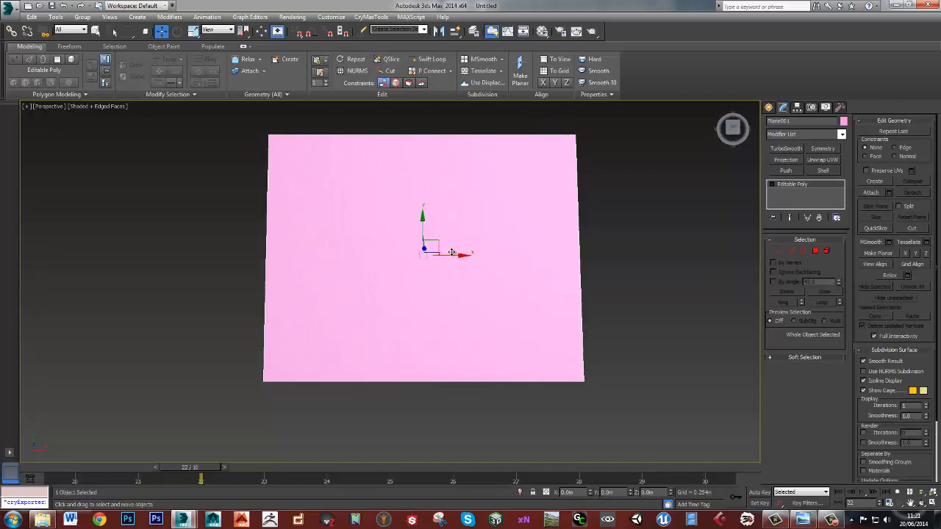
{"action": "middle_click_drag", "start_coordinate": [451, 254], "coordinate": [451, 256], "text": "alt"}
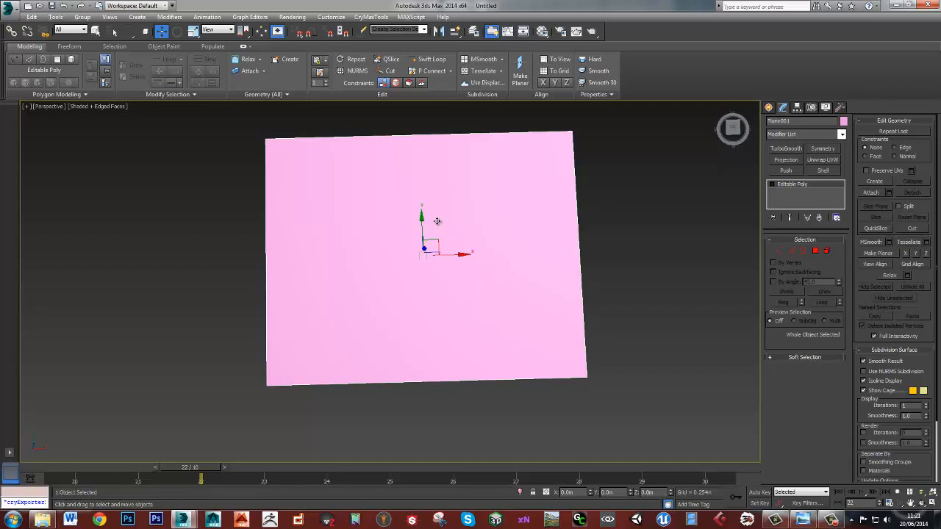
{"action": "middle_click_drag", "start_coordinate": [440, 223], "coordinate": [438, 222], "text": "alt"}
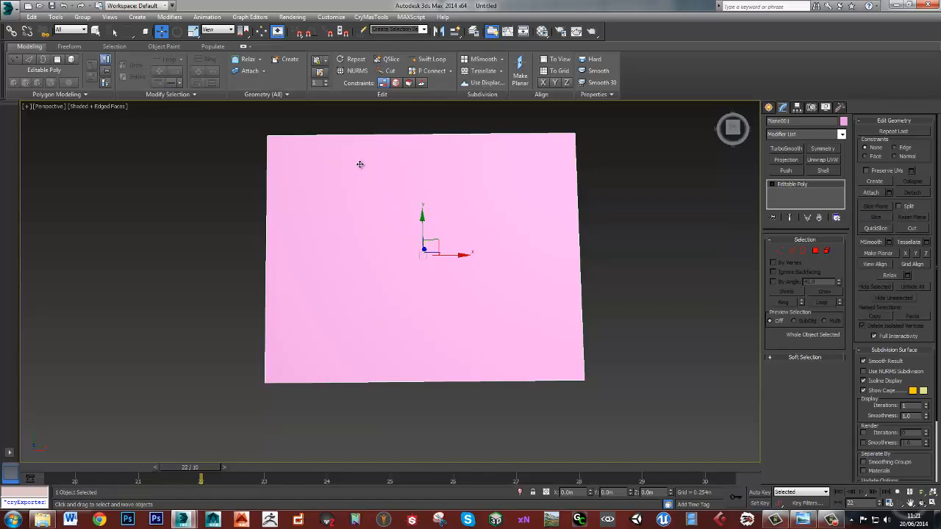
Check the crate photo and connect the plane's two short side edges with 2 segments running across its width
{"action": "left_click_drag", "start_coordinate": [940, 61], "coordinate": [469, 0]}
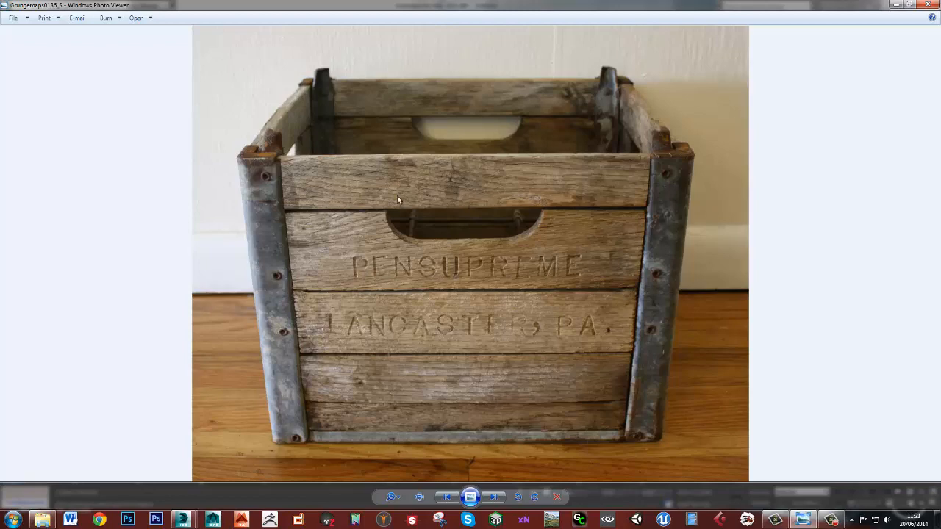
{"action": "left_click_drag", "start_coordinate": [486, 4], "coordinate": [940, 96]}
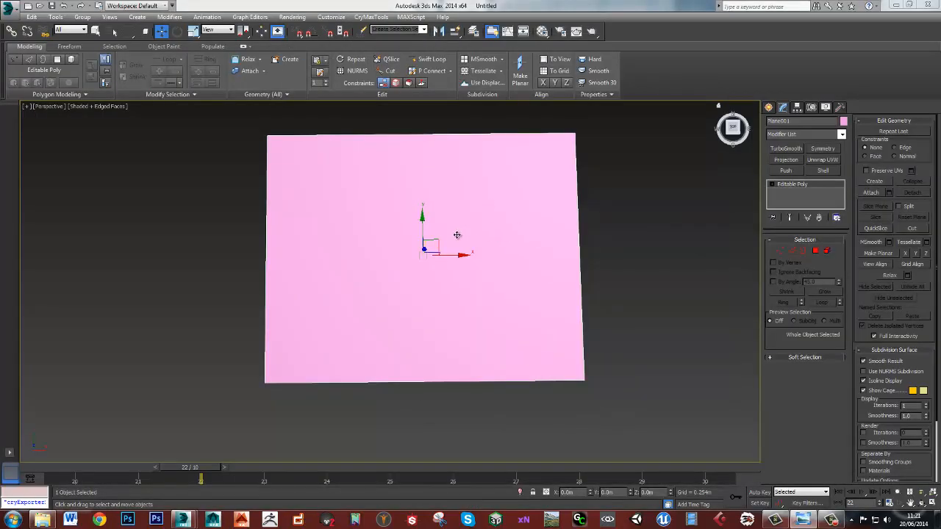
{"action": "left_click", "coordinate": [790, 250]}
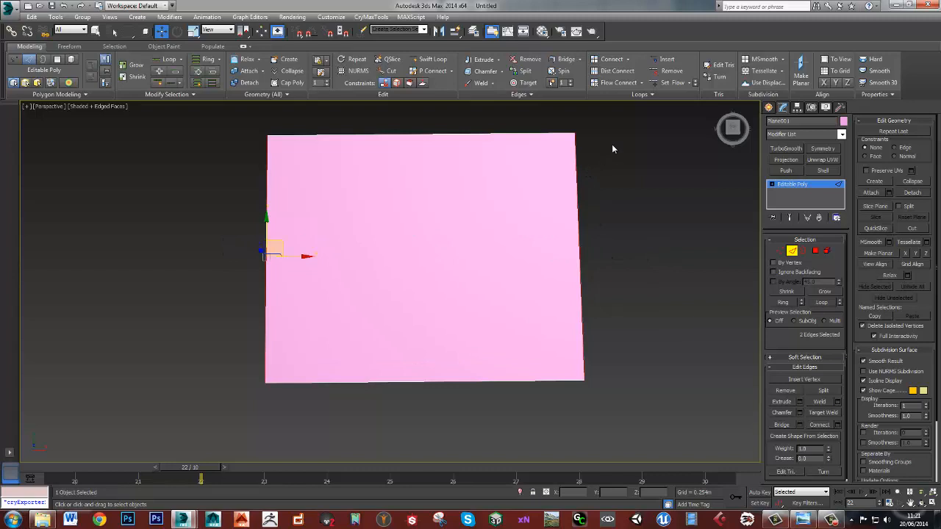
{"action": "left_click", "coordinate": [610, 65], "text": "shift"}
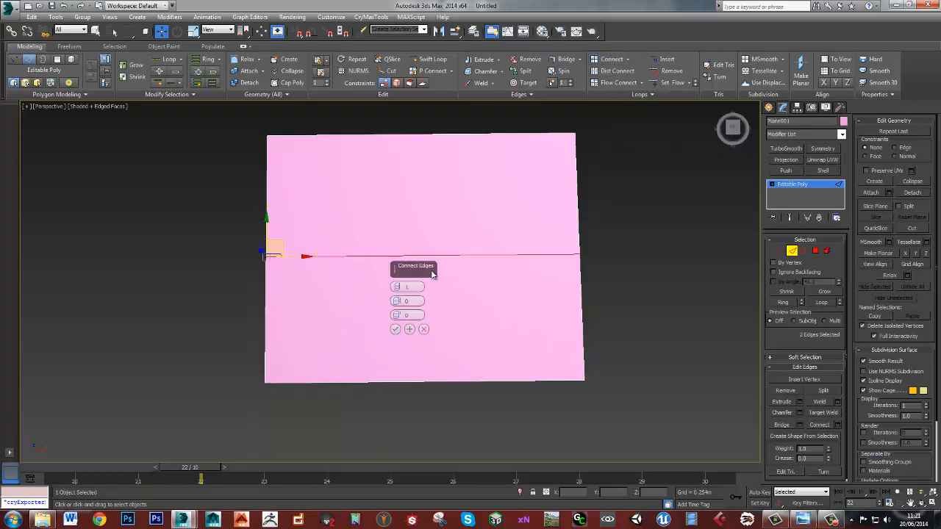
{"action": "left_click_drag", "start_coordinate": [395, 287], "coordinate": [396, 281]}
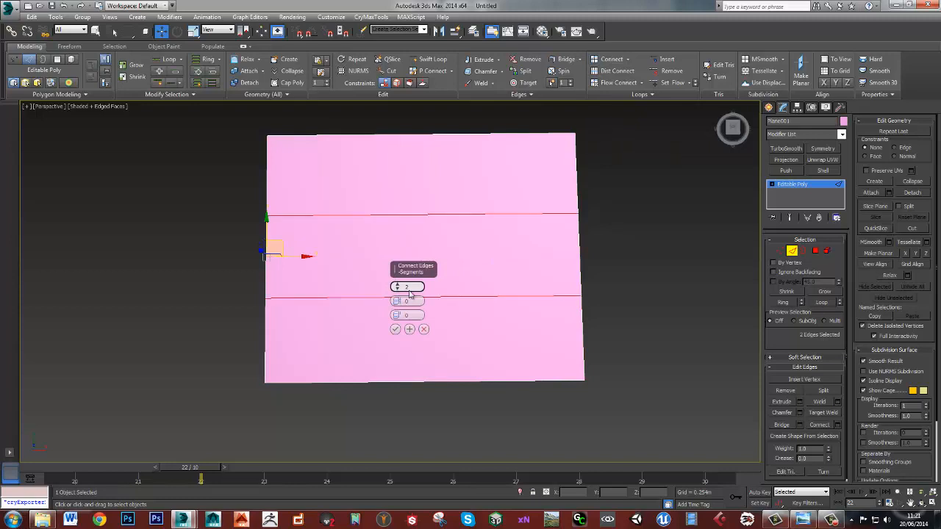
{"action": "left_click", "coordinate": [395, 329]}
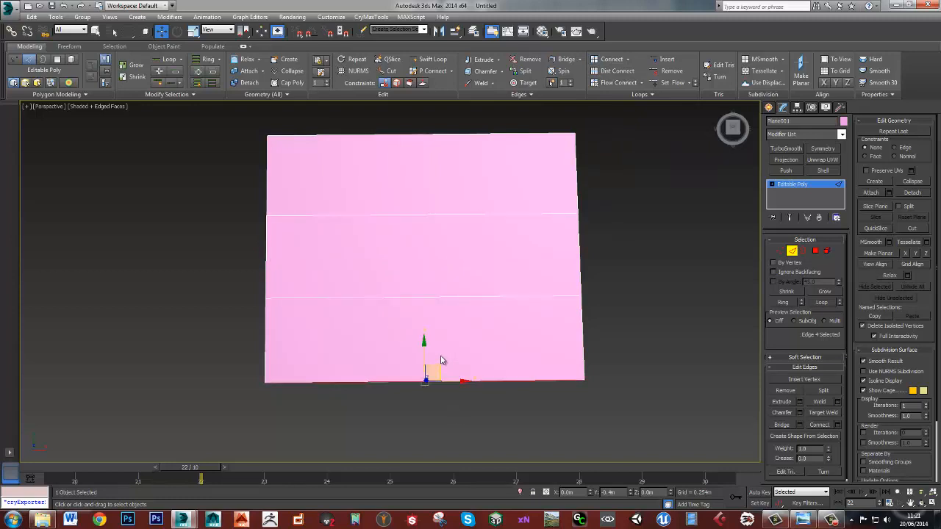
Connect the ring of horizontal edges with 2 segments to divide the plane into a three-by-three grid
{"action": "key", "text": "alt+r"}
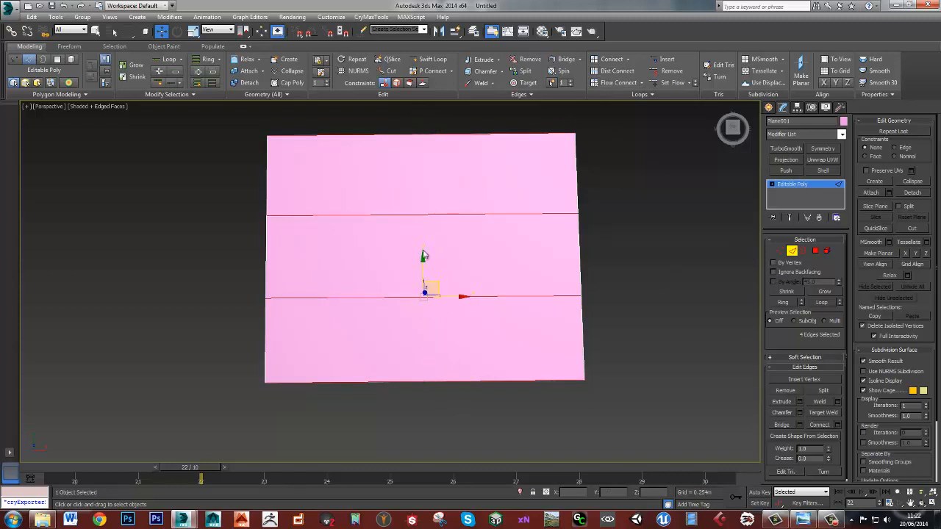
{"action": "left_click", "coordinate": [427, 215]}
{"action": "left_click", "coordinate": [610, 60]}
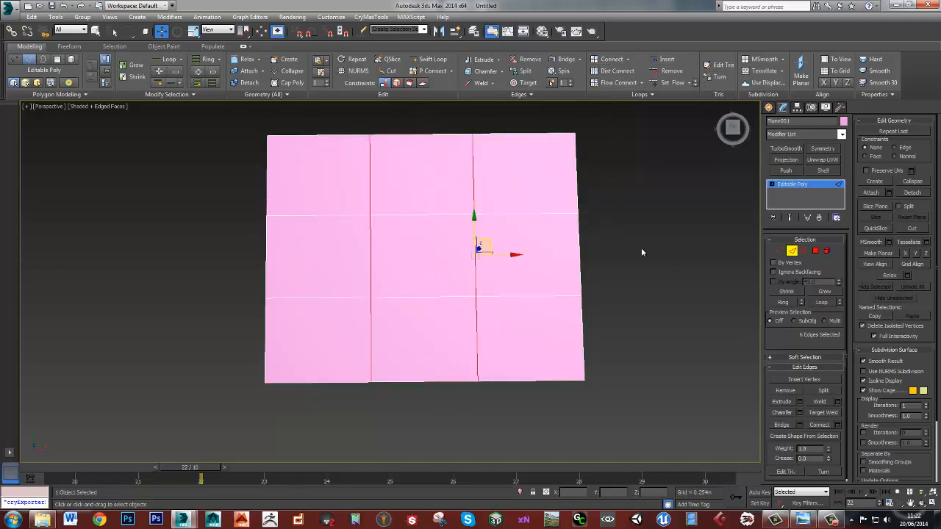
{"action": "left_click", "coordinate": [617, 250]}
Move both horizontal edge loops along Y towards the plane's upper edge to bracket the handle row
{"action": "double_click", "coordinate": [404, 214]}
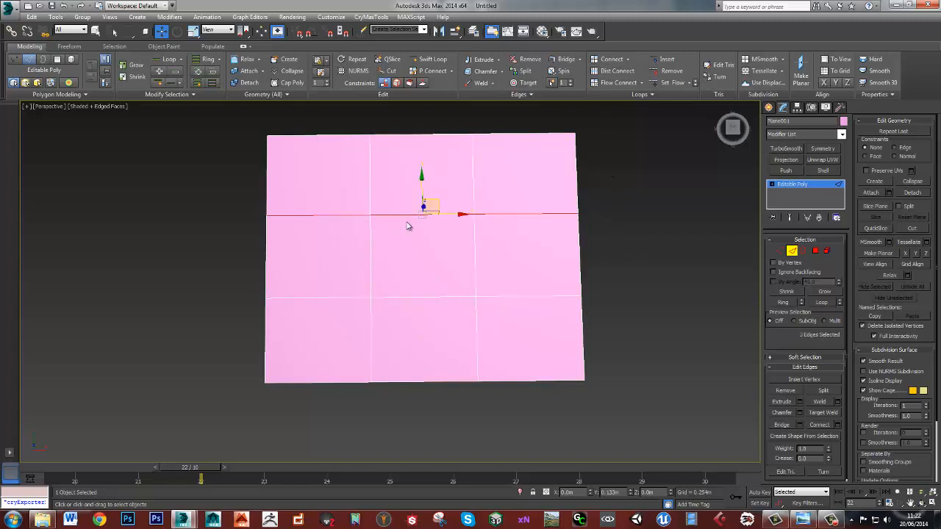
{"action": "middle_click_drag", "start_coordinate": [407, 224], "coordinate": [389, 199], "text": "alt"}
{"action": "left_click_drag", "start_coordinate": [395, 200], "coordinate": [363, 193]}
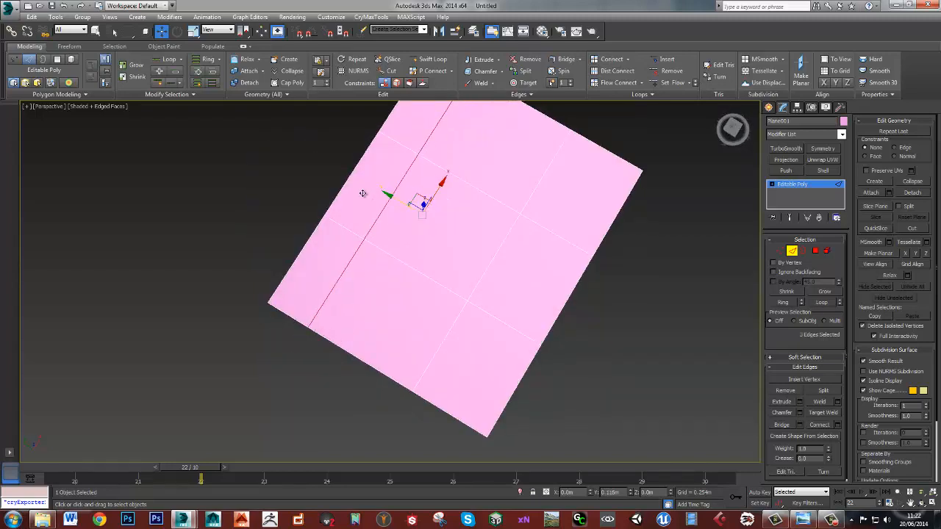
{"action": "double_click", "coordinate": [488, 267]}
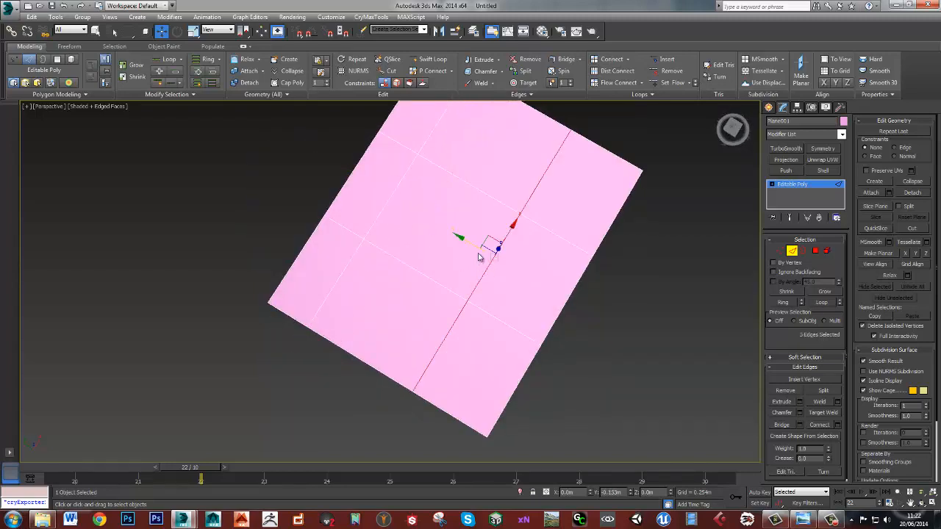
{"action": "left_click_drag", "start_coordinate": [466, 241], "coordinate": [414, 225]}
{"action": "middle_click_drag", "start_coordinate": [413, 225], "coordinate": [513, 211], "text": "alt"}
Select the vertices of the two vertical edge loops and scale them apart along X to widen the handle cell
{"action": "double_click", "coordinate": [489, 200]}
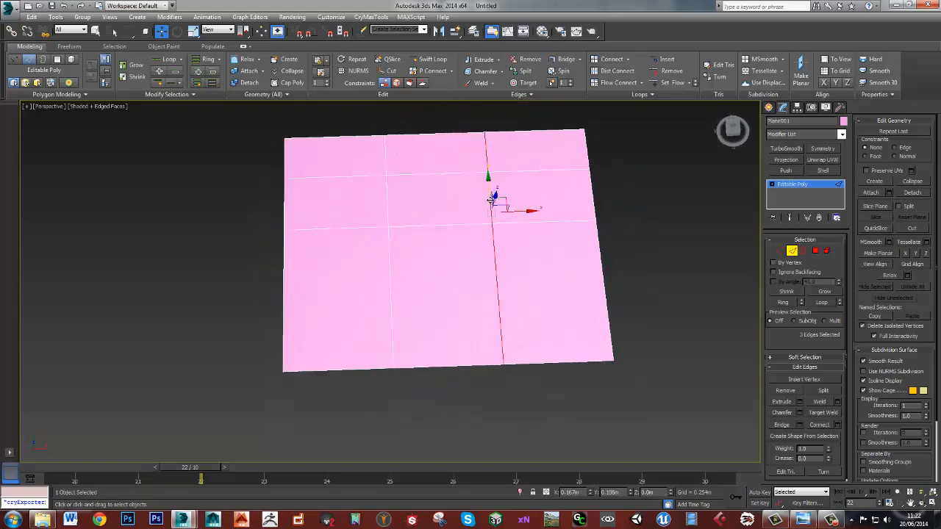
{"action": "double_click", "coordinate": [389, 211], "text": "ctrl"}
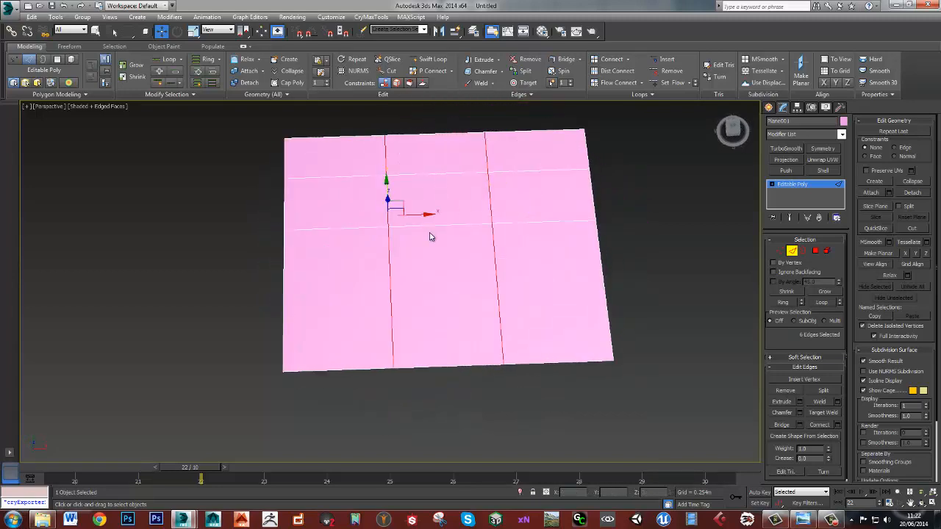
{"action": "middle_click_drag", "start_coordinate": [434, 239], "coordinate": [433, 250], "text": "alt"}
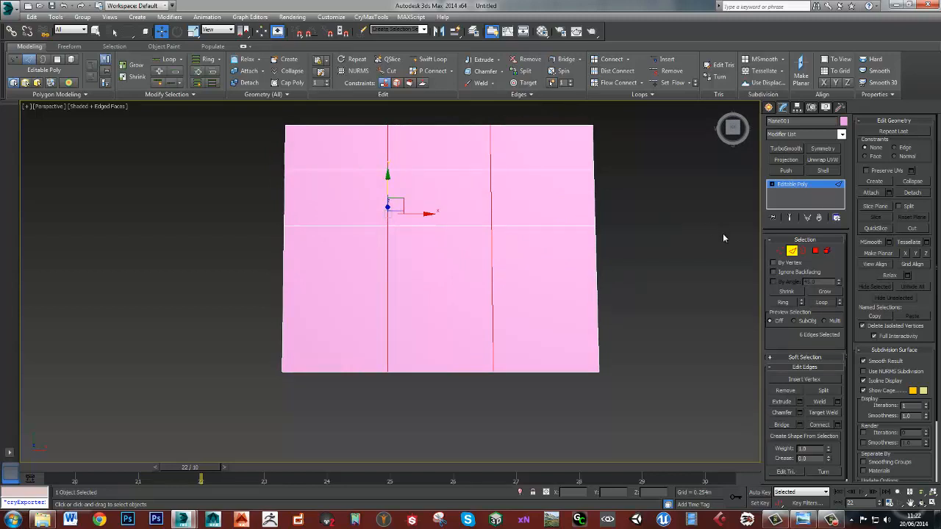
{"action": "left_click", "coordinate": [780, 252]}
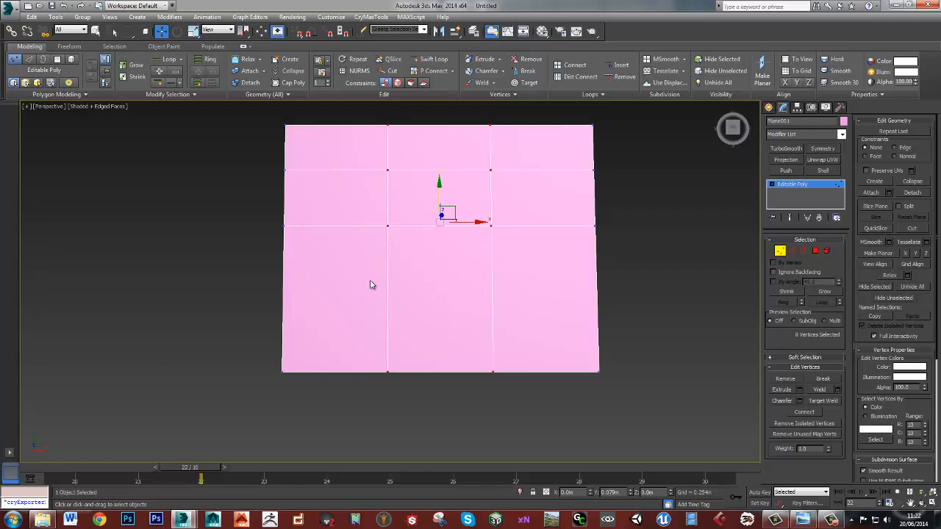
{"action": "key", "text": "r"}
{"action": "left_click_drag", "start_coordinate": [483, 220], "coordinate": [492, 220]}
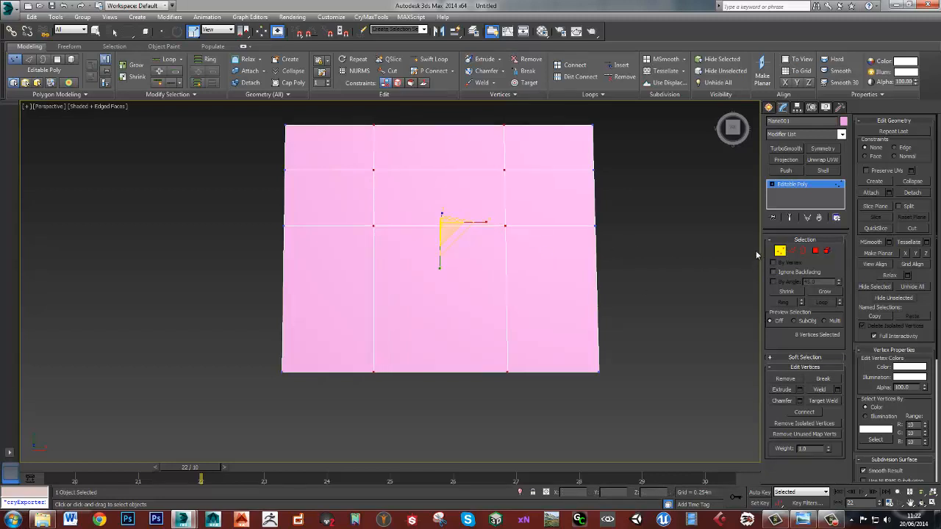
{"action": "left_click", "coordinate": [780, 251]}
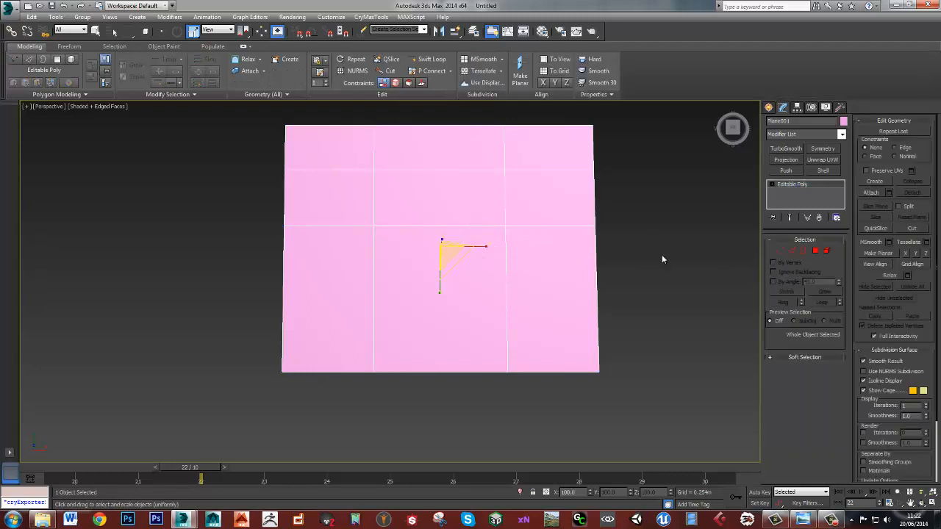
Compare the plane's grid layout with the handle opening in the crate photo
{"action": "middle_click_drag", "start_coordinate": [475, 238], "coordinate": [417, 210], "text": "alt"}
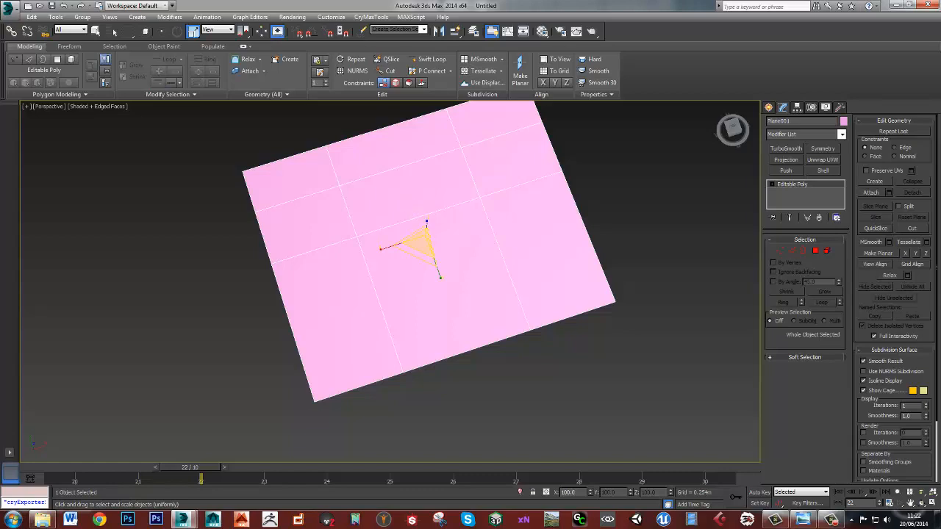
{"action": "left_click_drag", "start_coordinate": [940, 69], "coordinate": [317, 0]}
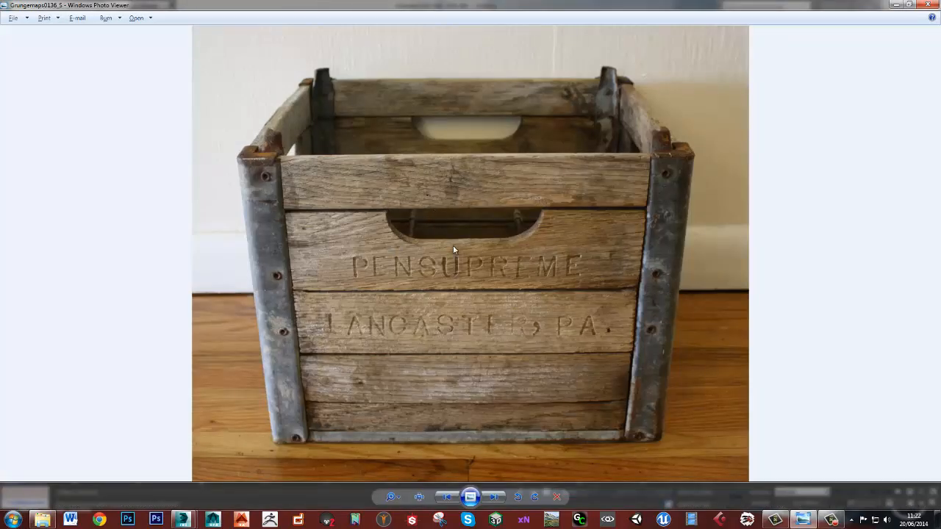
{"action": "left_click_drag", "start_coordinate": [388, 5], "coordinate": [940, 74]}
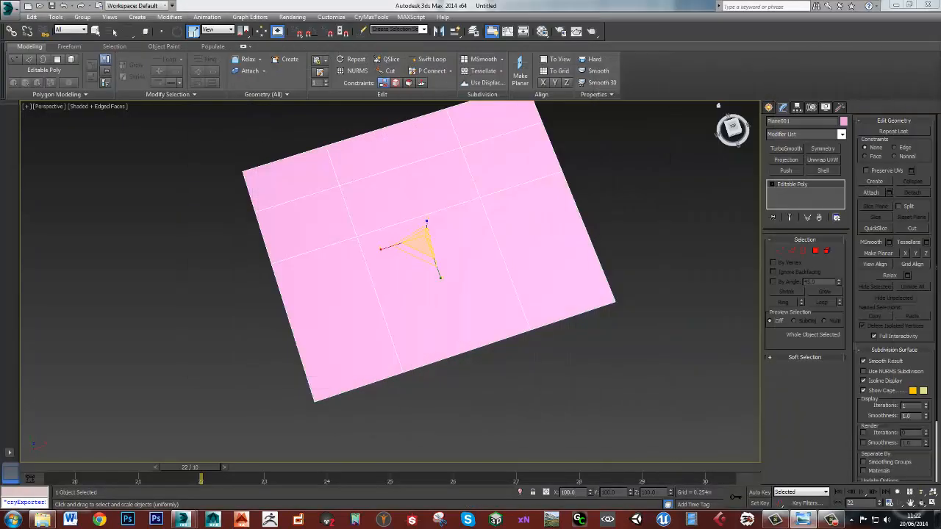
Try deleting the polygon in the handle cell to open a hole, and undo the deletion
{"action": "scroll", "coordinate": [405, 218], "scroll_direction": "up", "scroll_amount": 5}
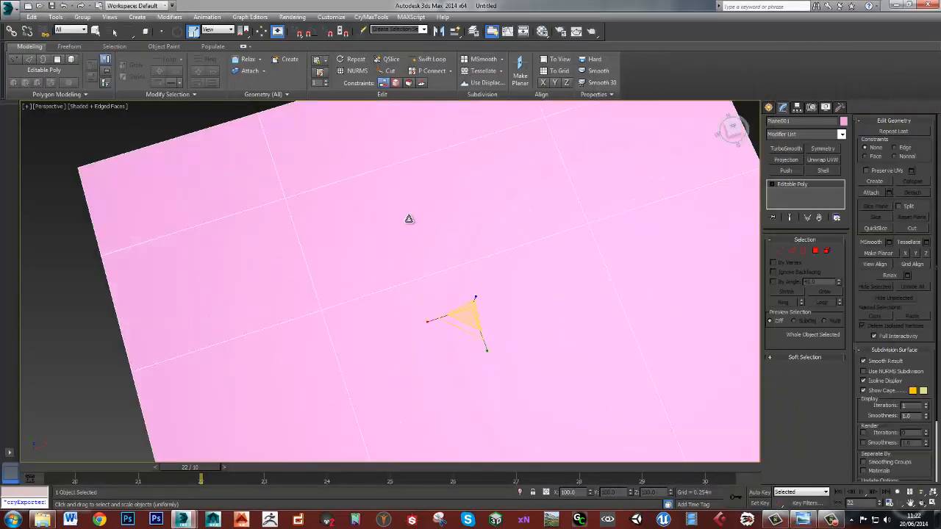
{"action": "middle_click_drag", "start_coordinate": [412, 216], "coordinate": [411, 237]}
{"action": "key", "text": "4"}
{"action": "left_click", "coordinate": [422, 240]}
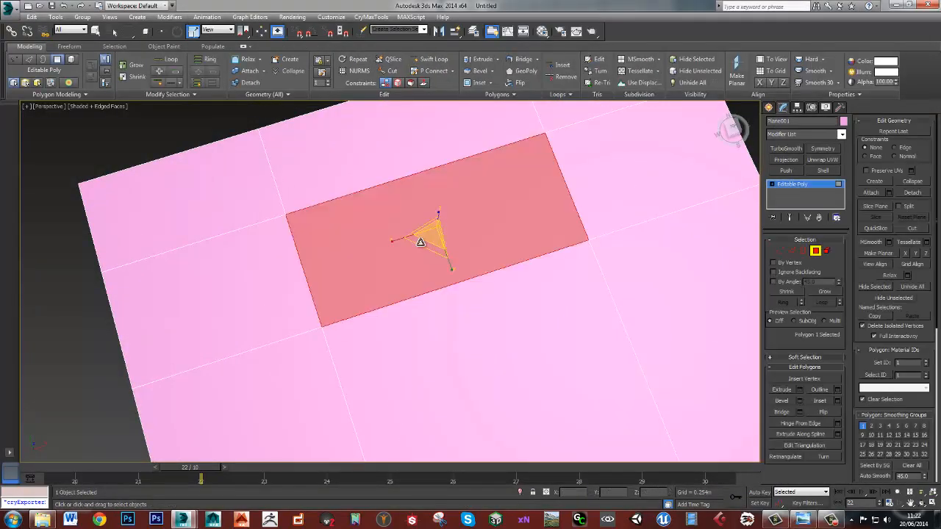
{"action": "key", "text": "Delete"}
{"action": "mouse_move", "coordinate": [439, 237]}
{"action": "middle_mouse_down", "text": "alt"}
{"action": "mouse_move", "coordinate": [460, 255]}
{"action": "mouse_move", "coordinate": [438, 250]}
{"action": "middle_mouse_up", "text": "alt"}
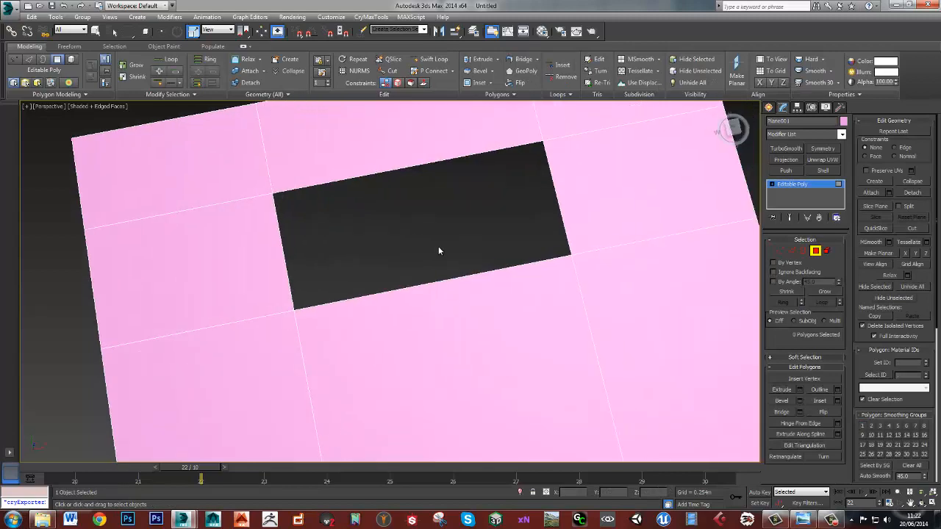
{"action": "key", "text": "ctrl+z"}
Check the handle's rounded corners in the crate photo and inset the handle-cell polygon by 0.025 m
{"action": "left_click_drag", "start_coordinate": [940, 111], "coordinate": [373, 0]}
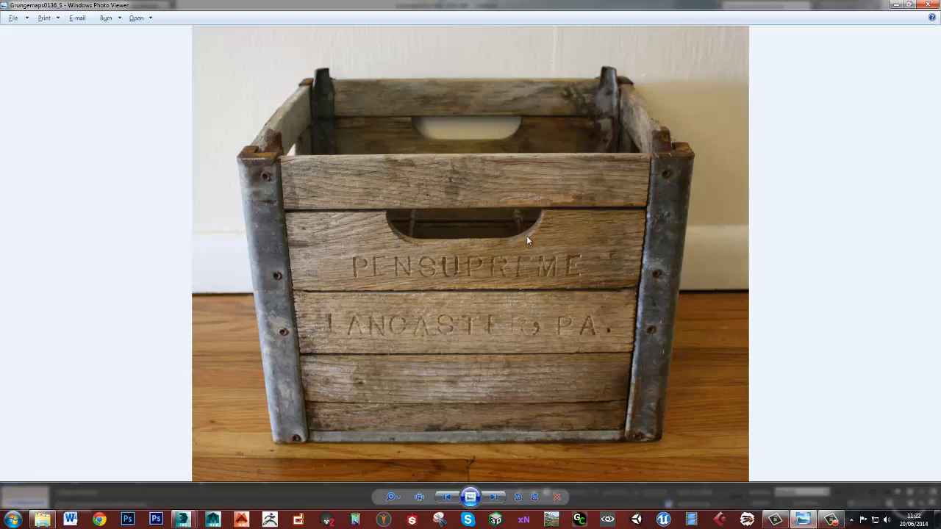
{"action": "left_click_drag", "start_coordinate": [492, 6], "coordinate": [940, 56]}
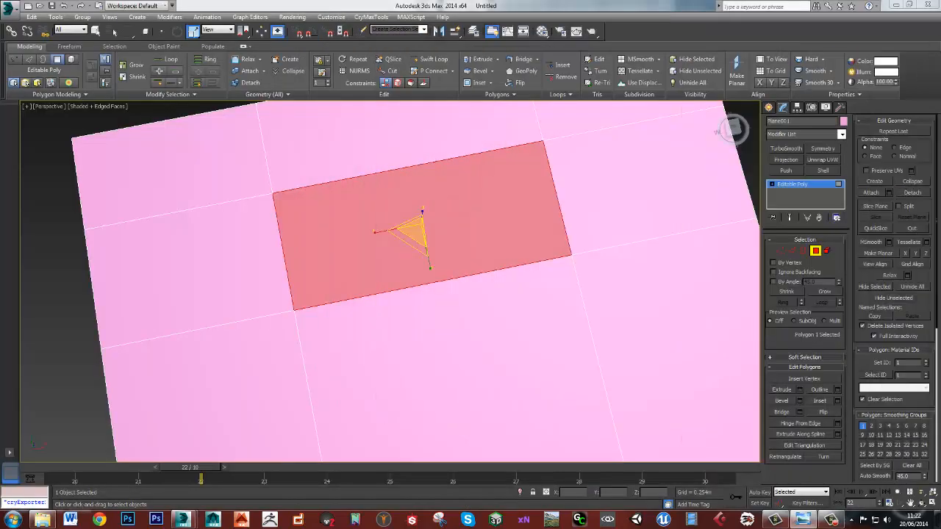
{"action": "middle_click_drag", "start_coordinate": [473, 260], "coordinate": [441, 269]}
{"action": "scroll", "coordinate": [479, 257], "scroll_direction": "down", "scroll_amount": 2}
{"action": "left_click", "coordinate": [676, 225]}
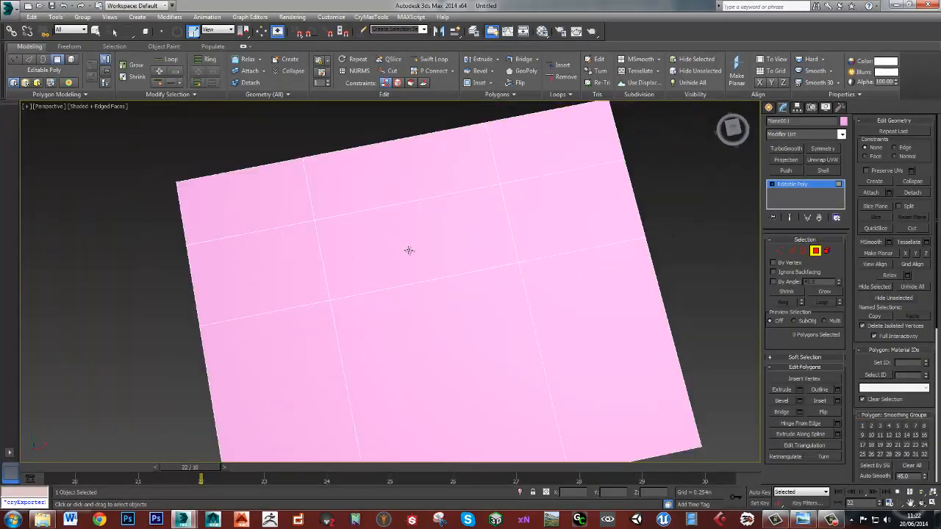
{"action": "left_click", "coordinate": [410, 251]}
{"action": "mouse_move", "coordinate": [495, 255]}
{"action": "middle_mouse_down", "text": "alt"}
{"action": "mouse_move", "coordinate": [482, 254]}
{"action": "mouse_move", "coordinate": [500, 248]}
{"action": "middle_mouse_up", "text": "alt"}
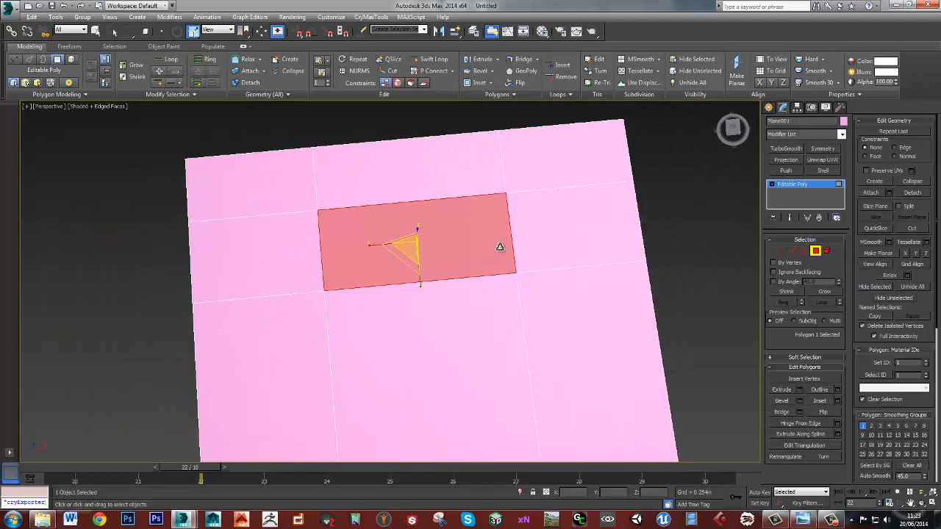
{"action": "left_click", "coordinate": [476, 84]}
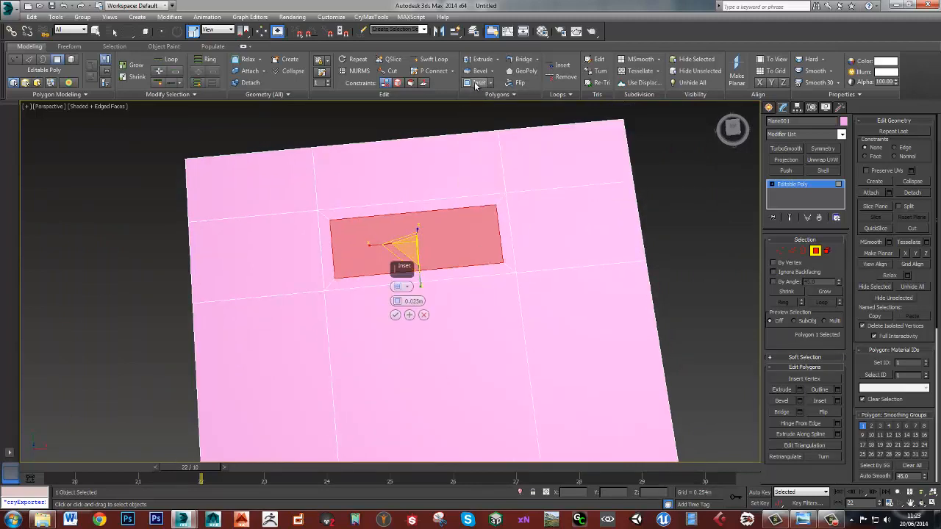
{"action": "left_click", "coordinate": [395, 316]}
{"action": "scroll", "coordinate": [483, 204], "scroll_direction": "up", "scroll_amount": 2}
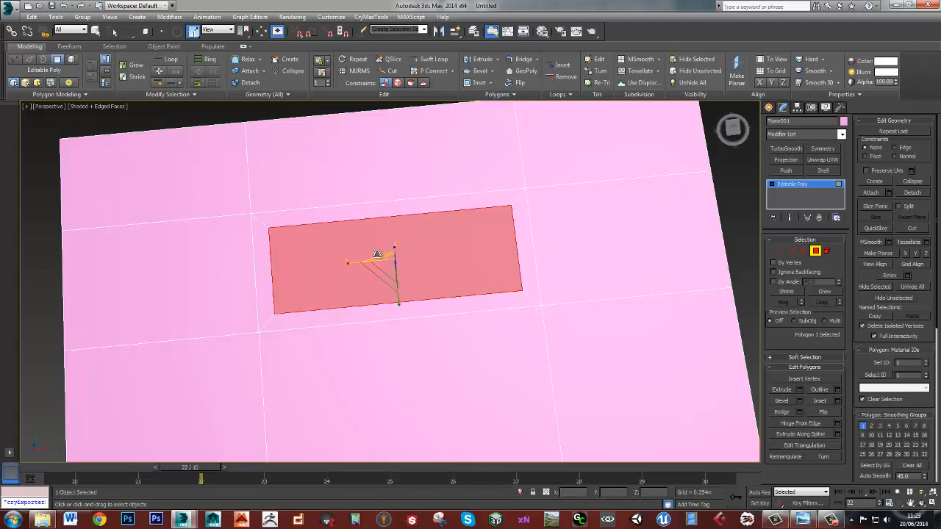
Leave polygon editing, add a TurboSmooth modifier to the plane and raise its iterations to 3
{"action": "left_click", "coordinate": [815, 252]}
{"action": "left_click", "coordinate": [722, 202]}
{"action": "left_click", "coordinate": [471, 253]}
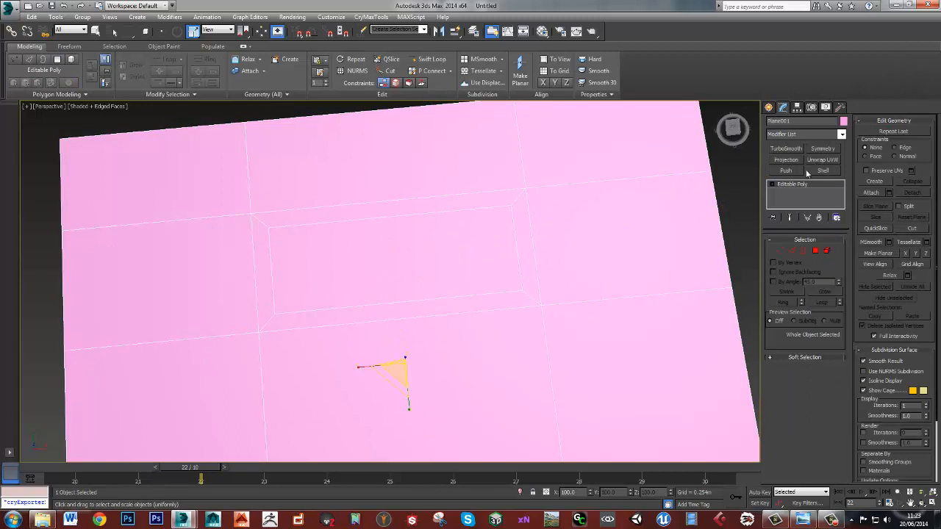
{"action": "left_click", "coordinate": [786, 150]}
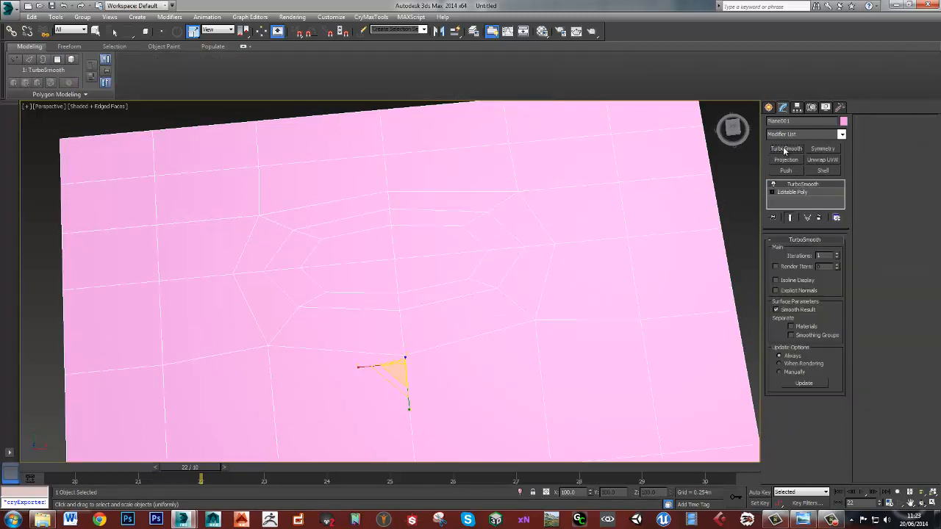
{"action": "left_click", "coordinate": [838, 253]}
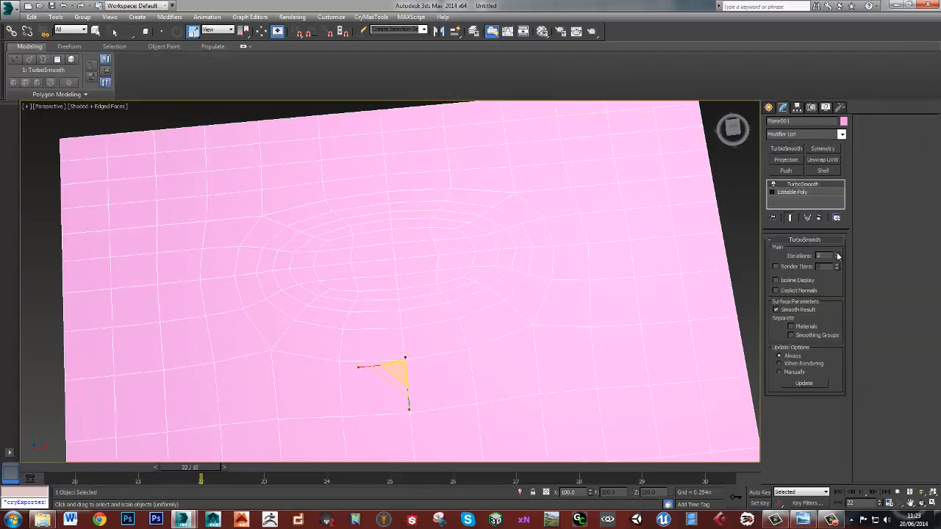
Compare the smoothed mesh with the Editable Poly base by switching between the two stack levels, ending on the base
{"action": "left_click", "coordinate": [793, 193]}
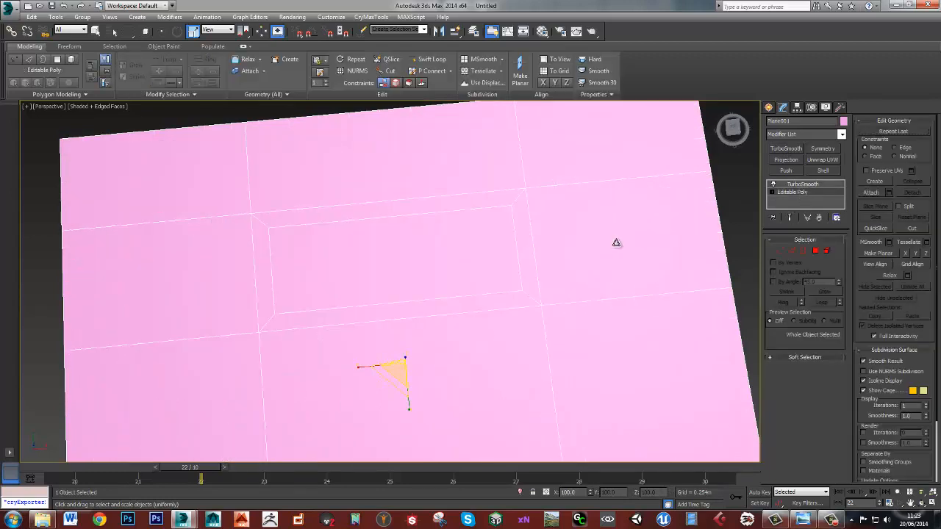
{"action": "left_click", "coordinate": [802, 184]}
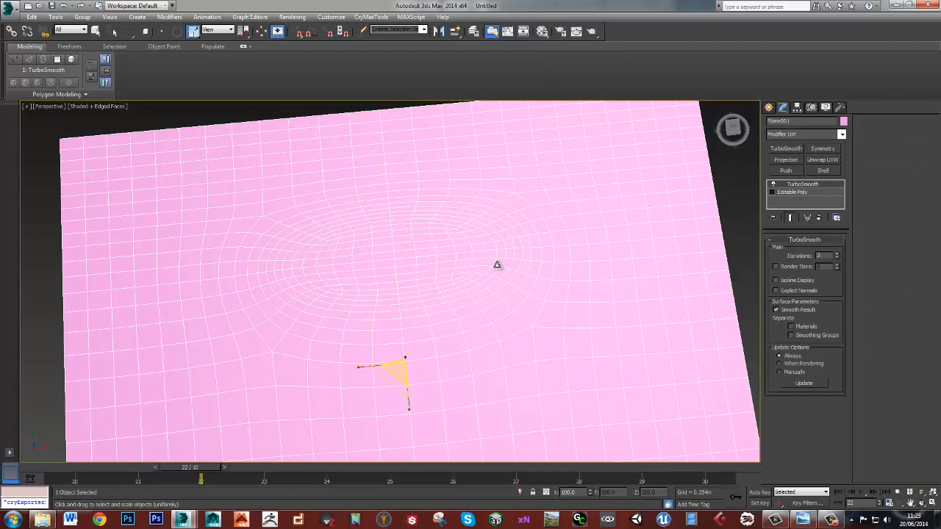
{"action": "left_click", "coordinate": [809, 192]}
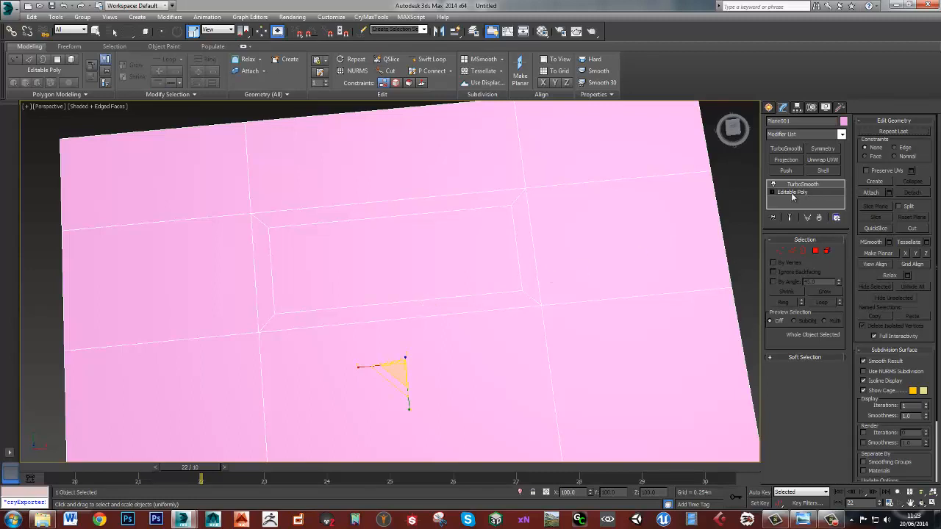
Delete the inset polygon in the handle cell to open the hole, and check the handle's outline in the crate photo
{"action": "key", "text": "4"}
{"action": "left_click", "coordinate": [389, 271]}
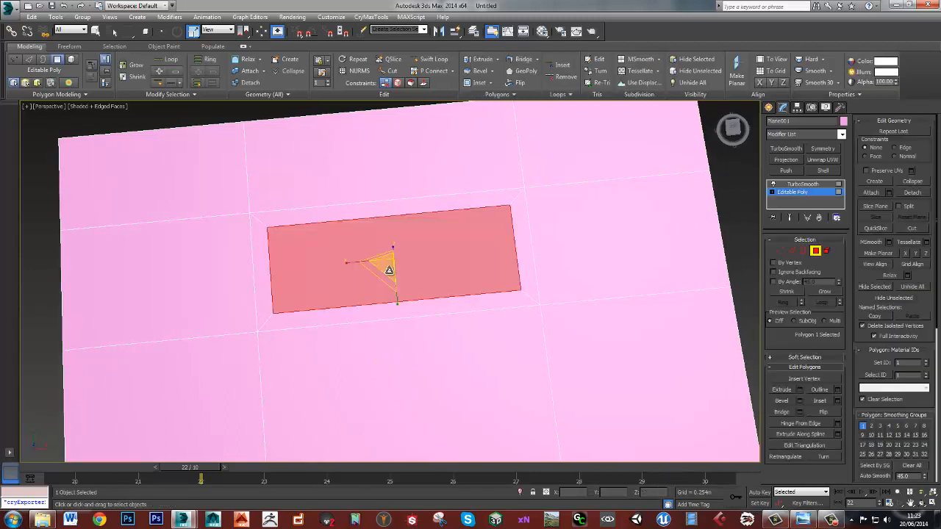
{"action": "key", "text": "Delete"}
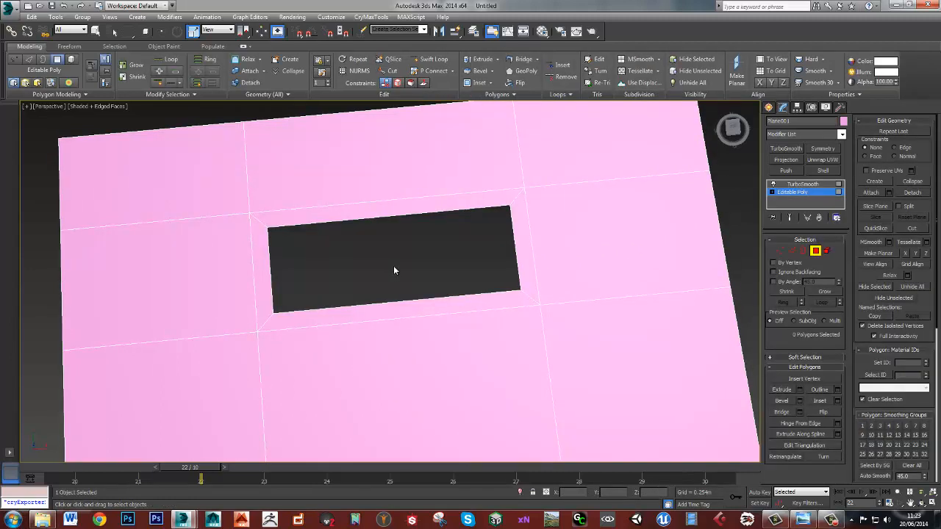
{"action": "middle_click_drag", "start_coordinate": [389, 272], "coordinate": [364, 261], "text": "alt"}
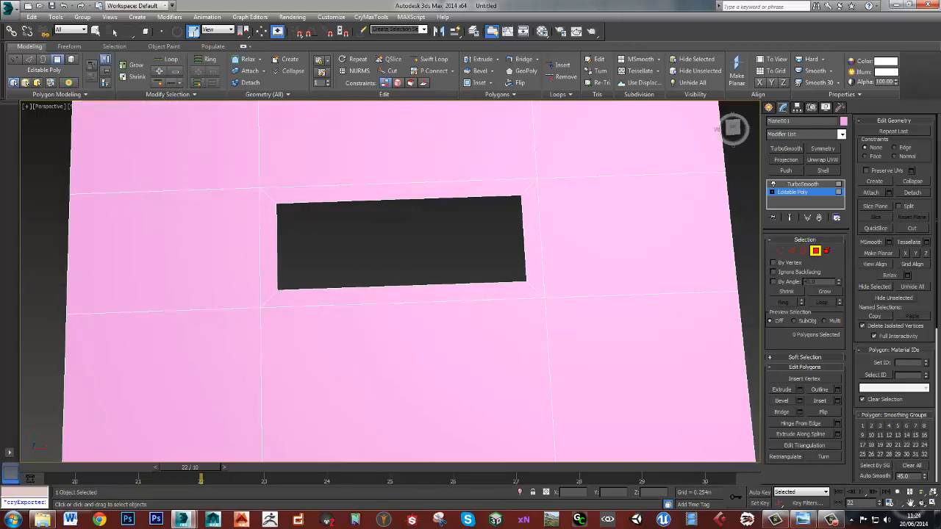
{"action": "left_click_drag", "start_coordinate": [891, 58], "coordinate": [572, 1]}
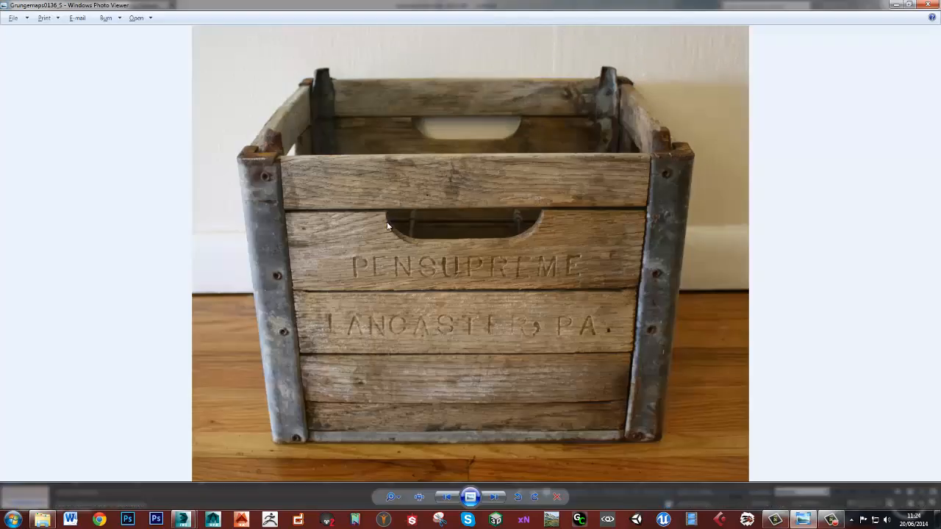
{"action": "left_click_drag", "start_coordinate": [562, 6], "coordinate": [940, 51]}
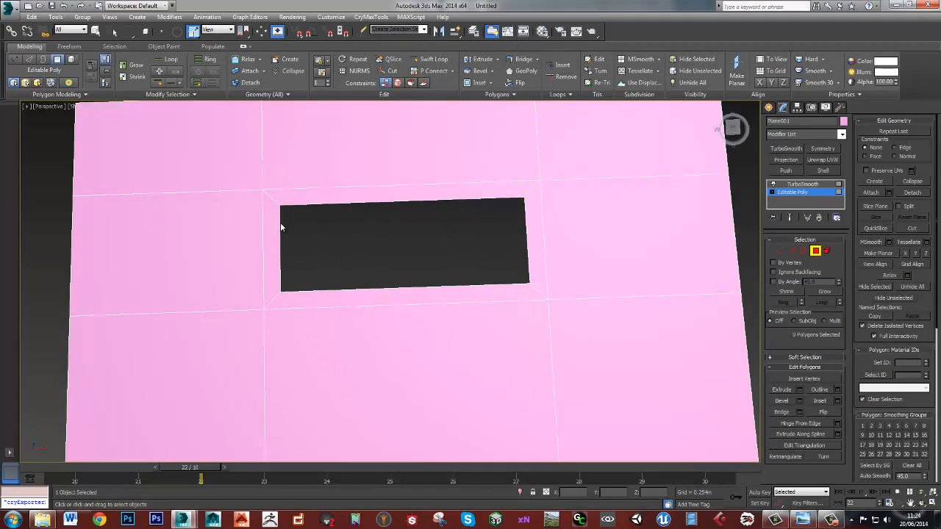
Connect the ring of vertical edges beside the hole with one segment and move the new edges up close to the hole's upper edge
{"action": "key", "text": "2"}
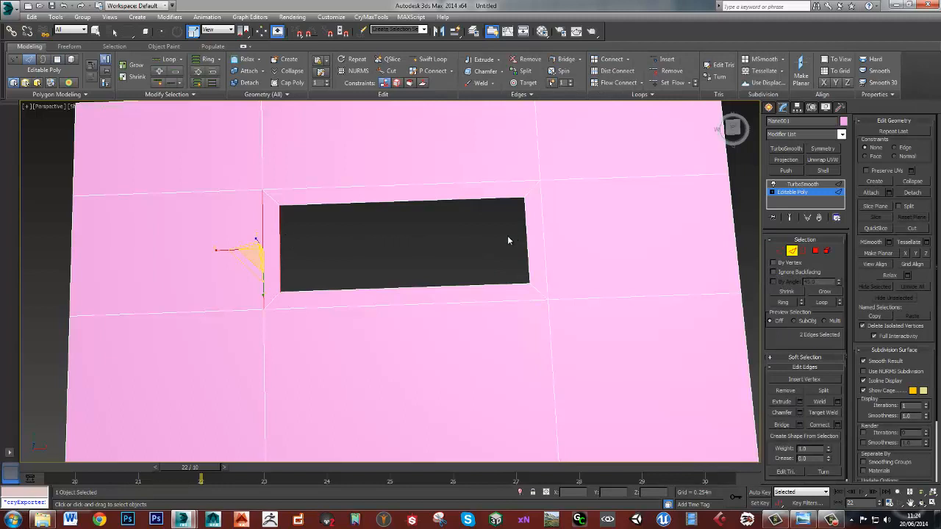
{"action": "left_click_drag", "start_coordinate": [508, 237], "coordinate": [583, 237], "text": "ctrl"}
{"action": "key", "text": "alt+r"}
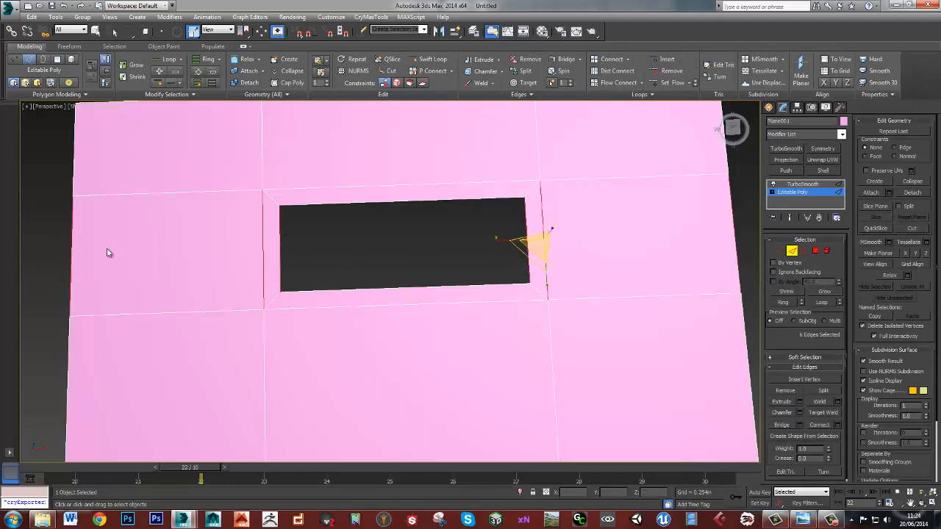
{"action": "left_click", "coordinate": [614, 60], "text": "shift"}
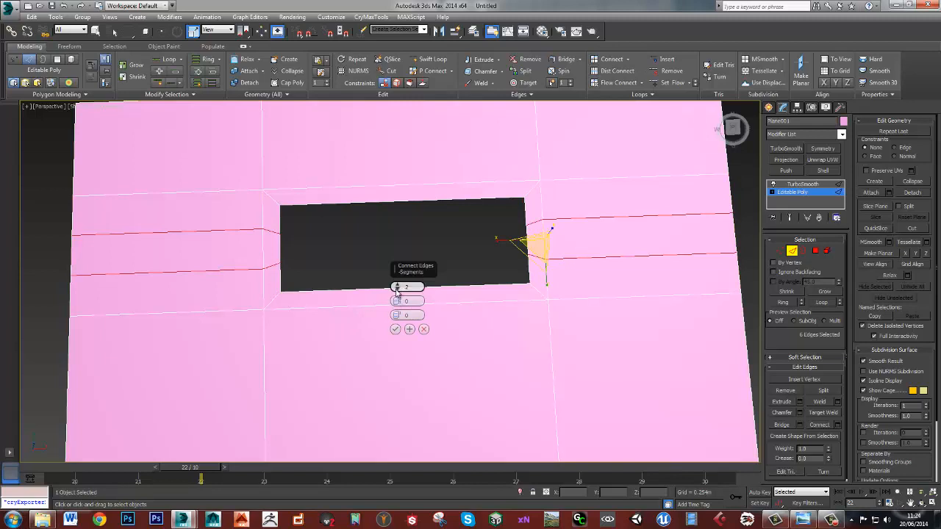
{"action": "left_click_drag", "start_coordinate": [397, 288], "coordinate": [398, 296]}
{"action": "left_click", "coordinate": [395, 329]}
{"action": "key", "text": "w"}
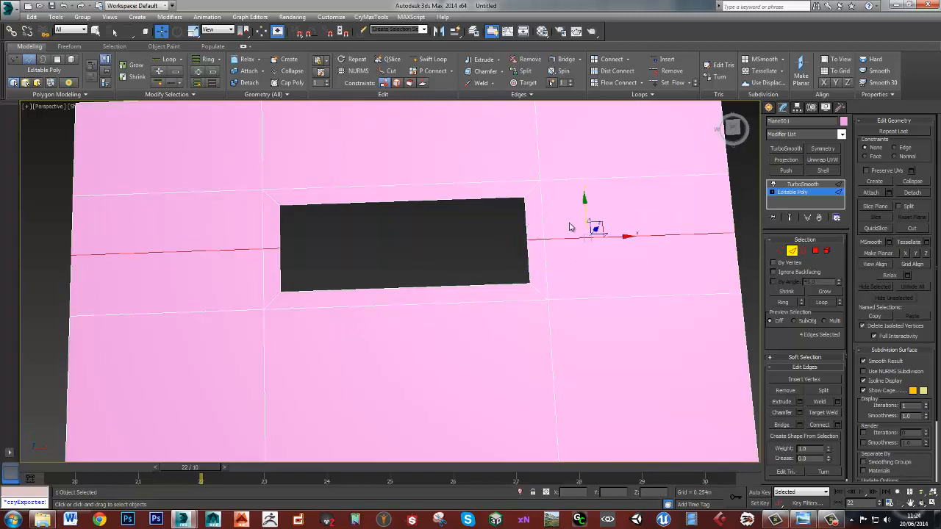
{"action": "left_click_drag", "start_coordinate": [583, 209], "coordinate": [582, 177]}
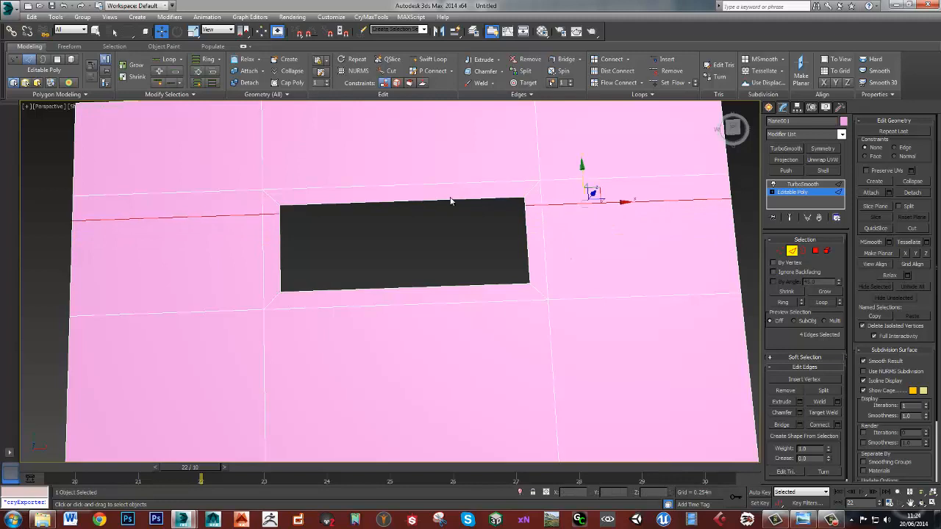
Compare the TurboSmooth result of the opening with the handle in the crate photo, and return to the Editable Poly level
{"action": "middle_click_drag", "start_coordinate": [313, 211], "coordinate": [332, 218]}
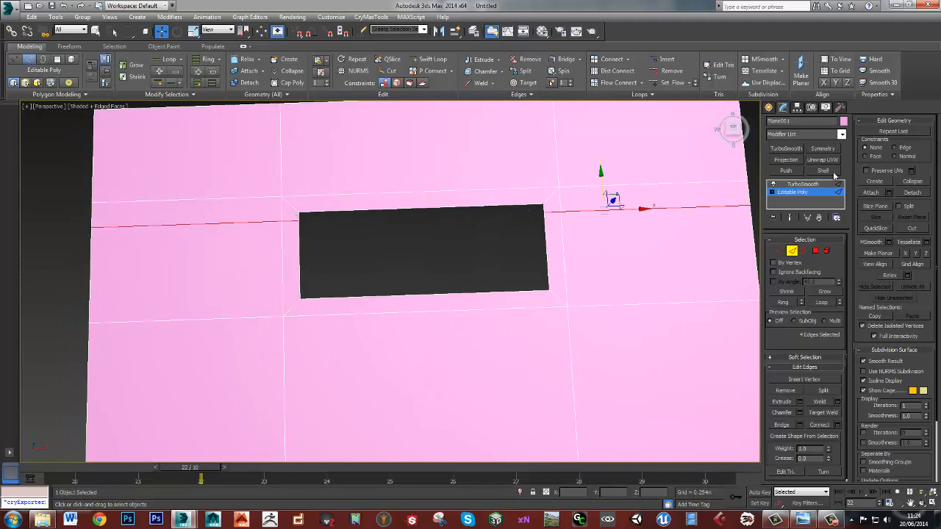
{"action": "left_click", "coordinate": [802, 184]}
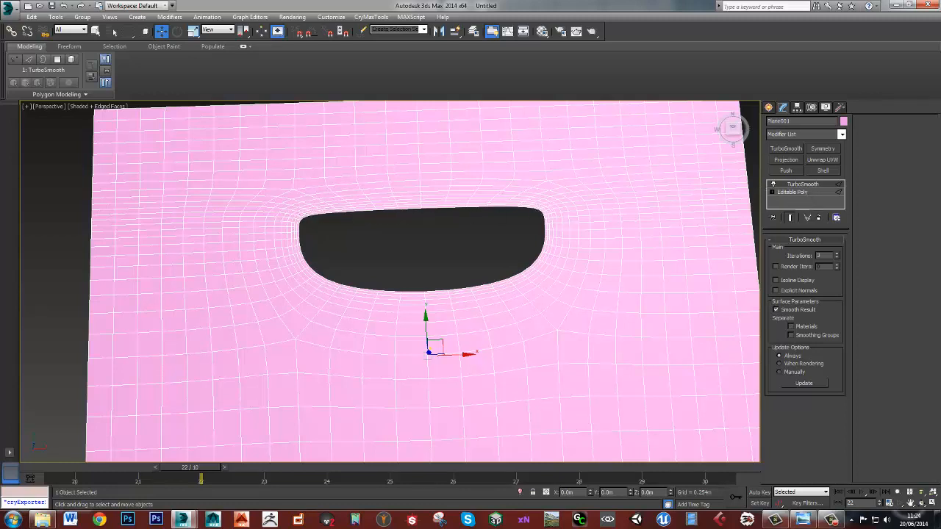
{"action": "key", "text": "alt+Tab"}
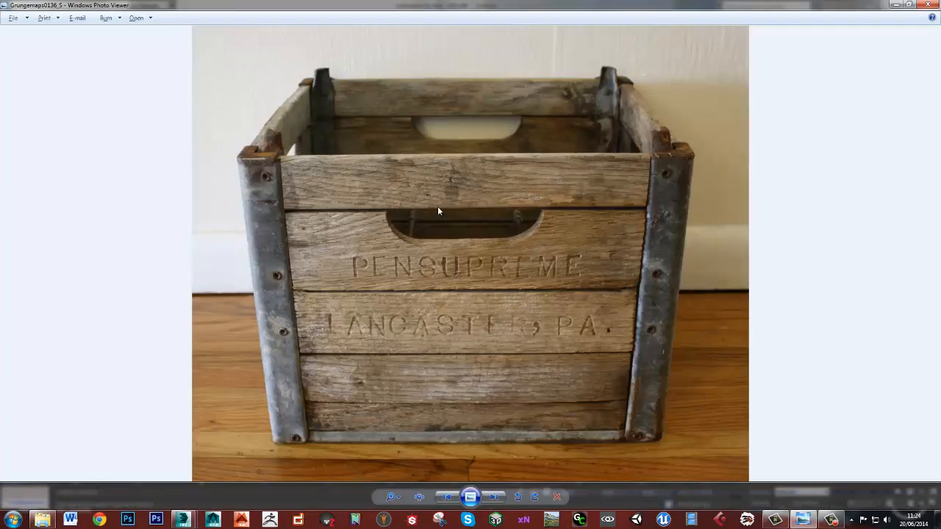
{"action": "key", "text": "alt+Tab"}
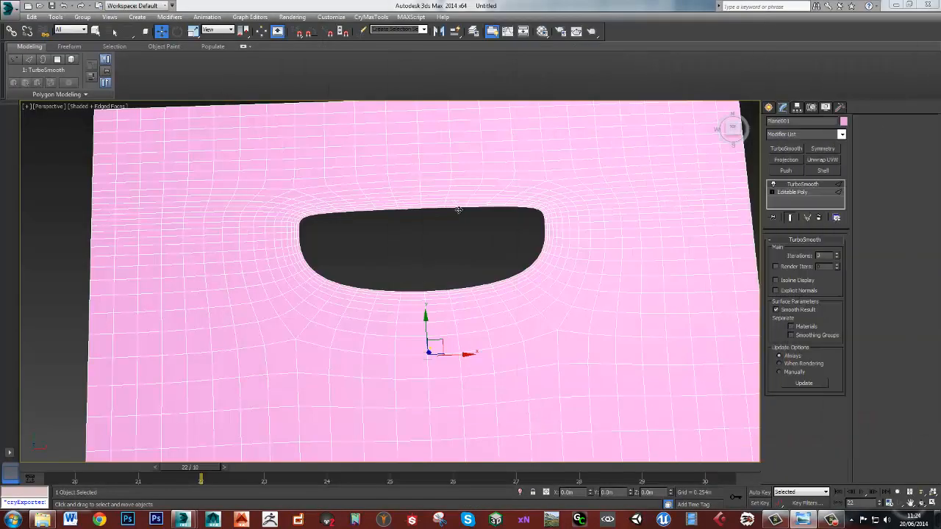
{"action": "left_click", "coordinate": [793, 193]}
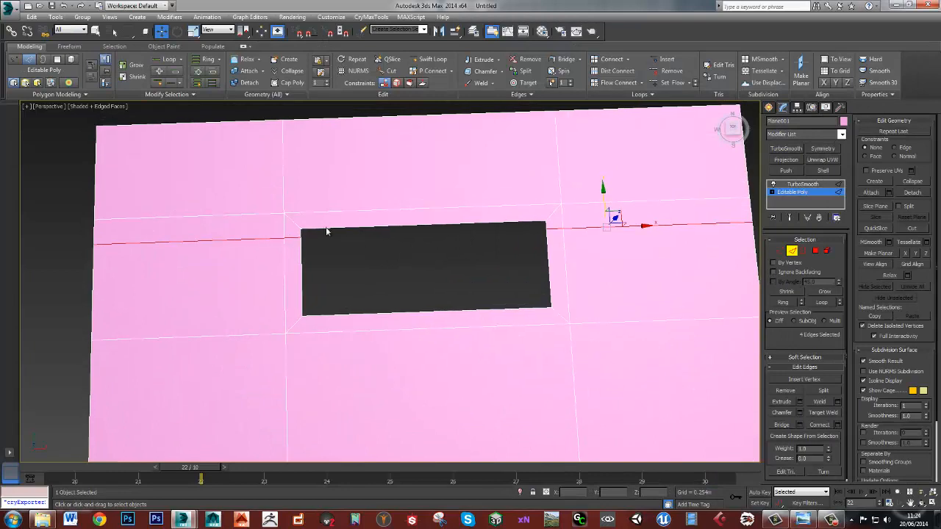
Insert two vertical edge loops with Swift Loop above the hole, one just inside each of its upper corners
{"action": "key", "text": "alt+1"}
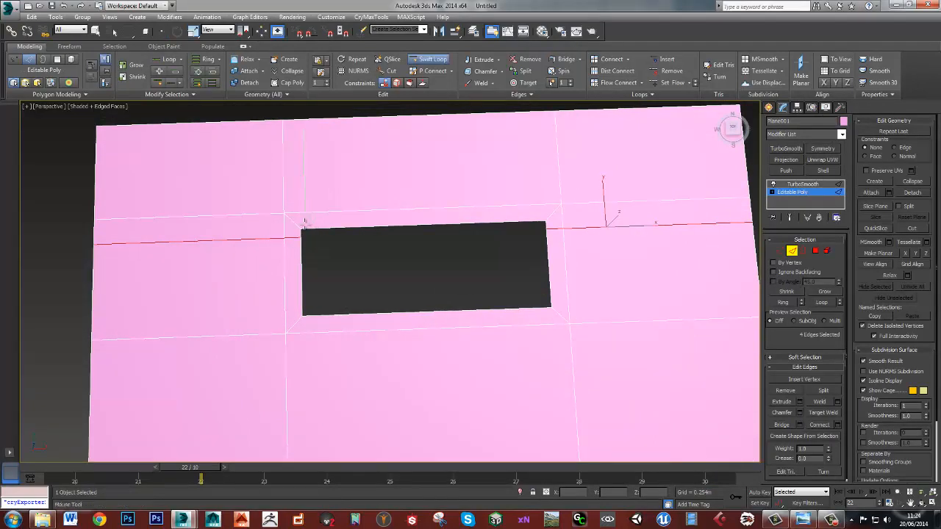
{"action": "key", "text": "w"}
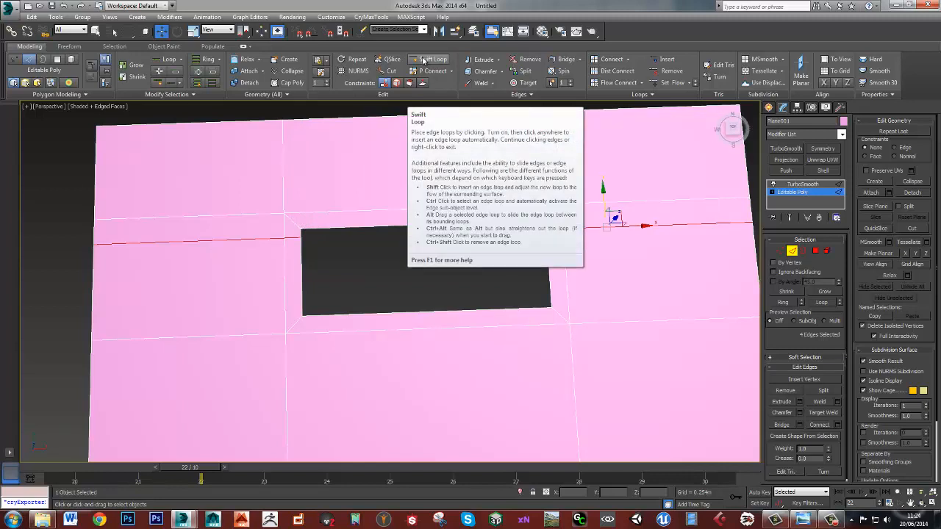
{"action": "middle_click_drag", "start_coordinate": [403, 181], "coordinate": [432, 194], "text": "alt"}
{"action": "middle_click_drag", "start_coordinate": [364, 242], "coordinate": [377, 236]}
{"action": "key", "text": "alt+1"}
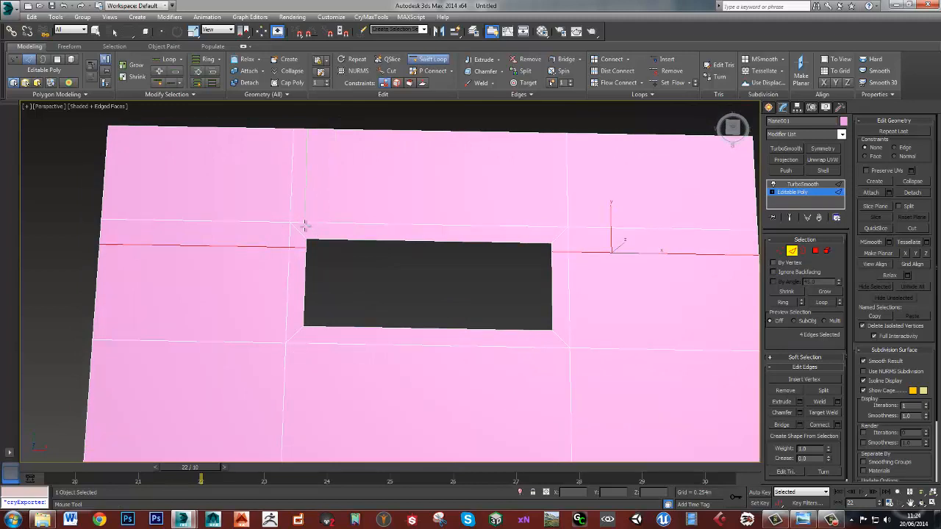
{"action": "left_click", "coordinate": [300, 224]}
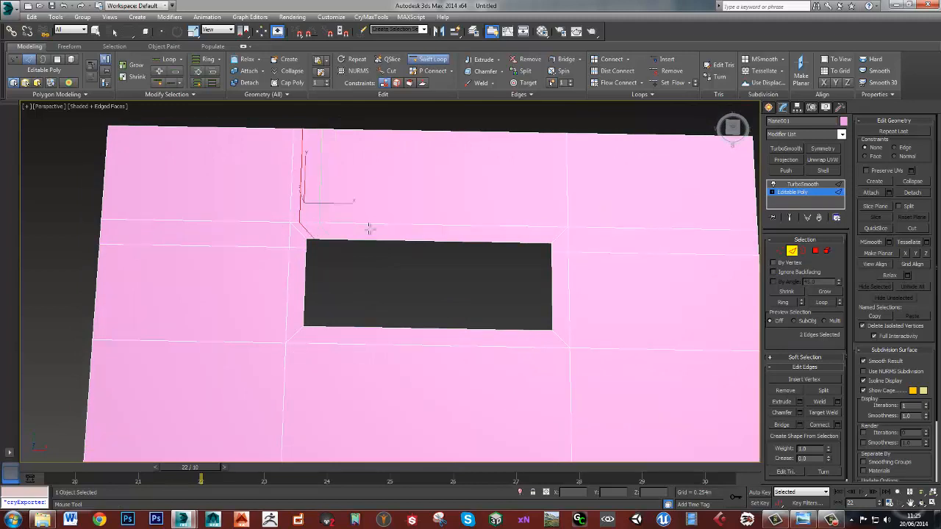
{"action": "left_click", "coordinate": [559, 228]}
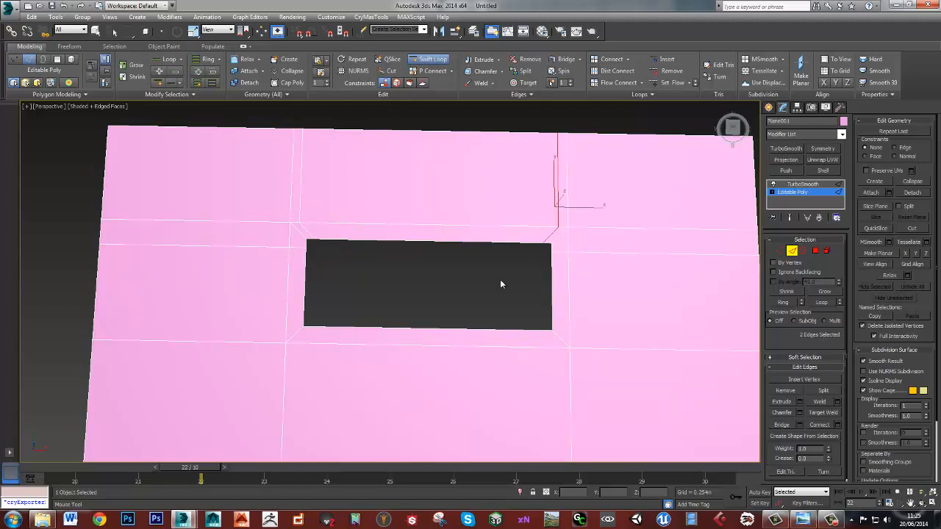
{"action": "key", "text": "w"}
Check the sharpened upper corners at the TurboSmooth level against the crate photo, and go back to the Editable Poly base
{"action": "middle_click_drag", "start_coordinate": [540, 261], "coordinate": [475, 255], "text": "alt"}
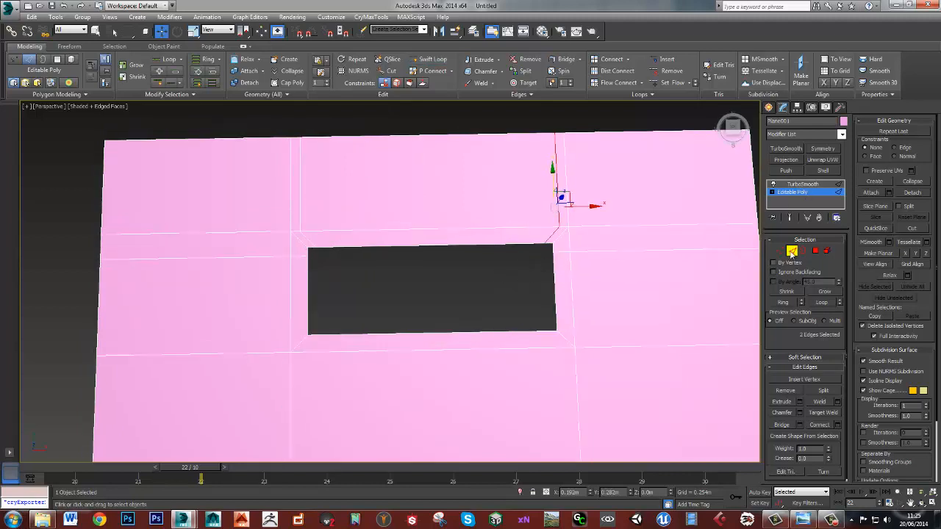
{"action": "left_click", "coordinate": [792, 192]}
{"action": "left_click", "coordinate": [803, 184]}
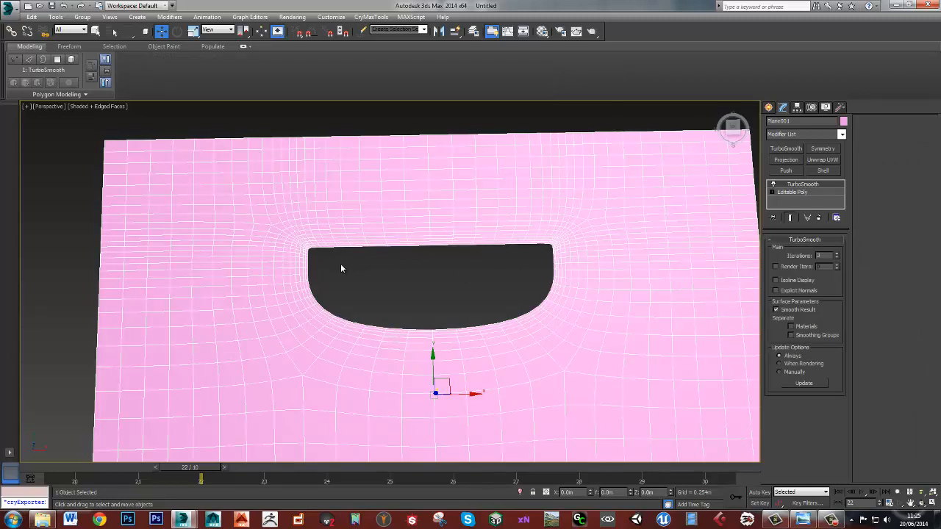
{"action": "key", "text": "alt+Tab"}
{"action": "double_click", "coordinate": [490, 88]}
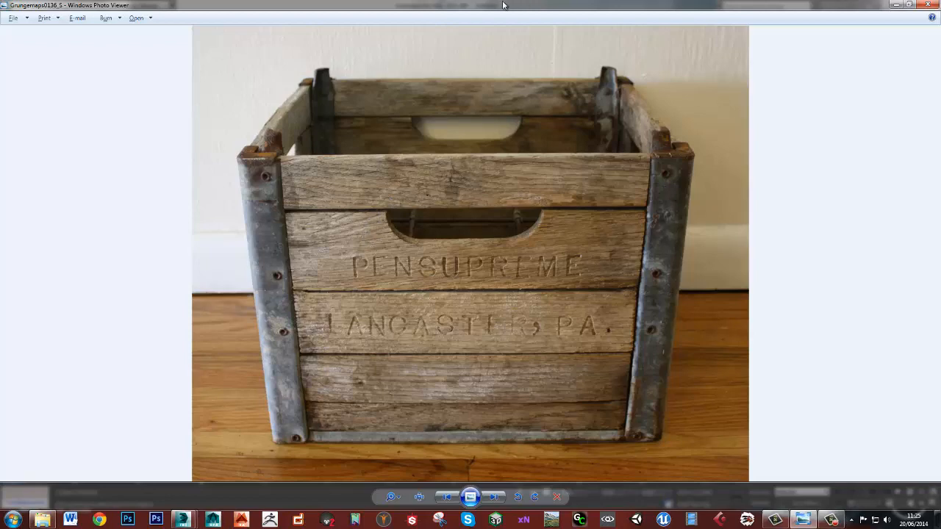
{"action": "left_click_drag", "start_coordinate": [503, 5], "coordinate": [940, 8]}
{"action": "left_click", "coordinate": [799, 194]}
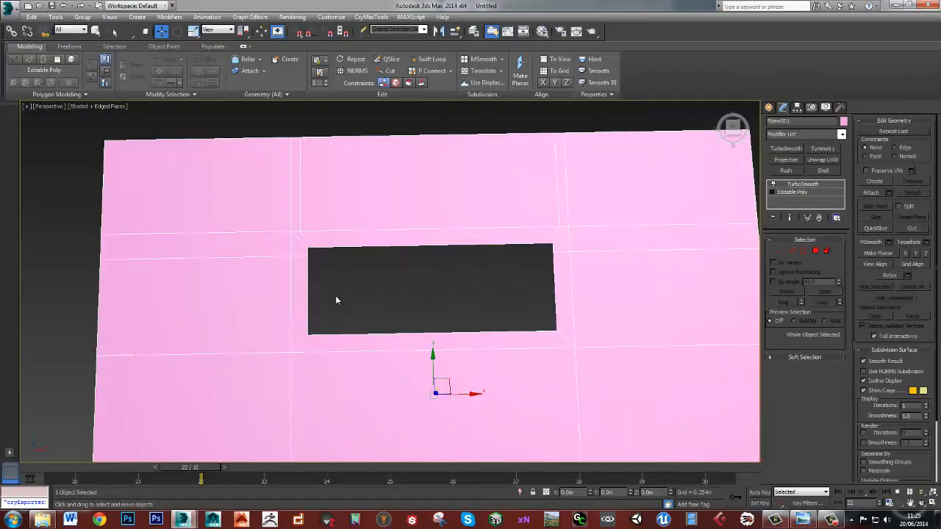
Select the two side vertices just below the hole's upper corners and scale them slightly outward along X
{"action": "key", "text": "1"}
{"action": "left_click_drag", "start_coordinate": [296, 256], "coordinate": [317, 265]}
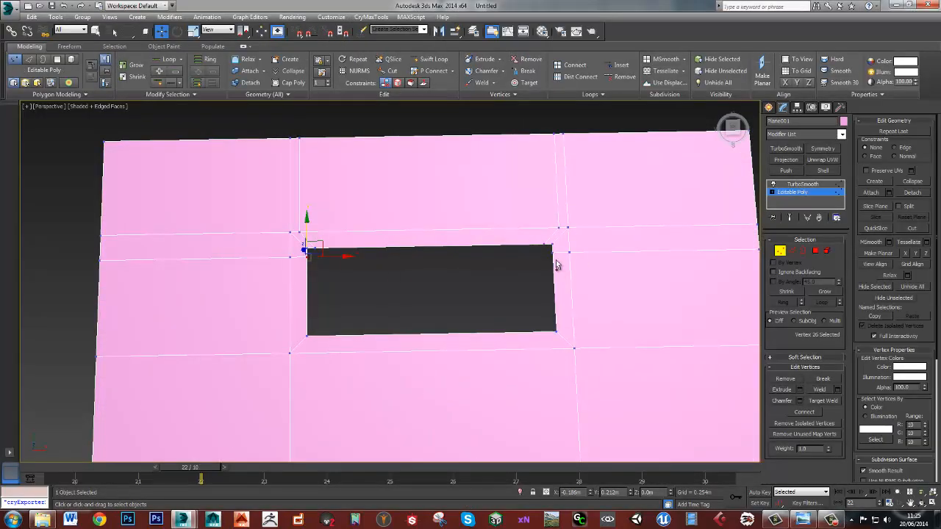
{"action": "left_click_drag", "start_coordinate": [547, 251], "coordinate": [562, 260], "text": "ctrl"}
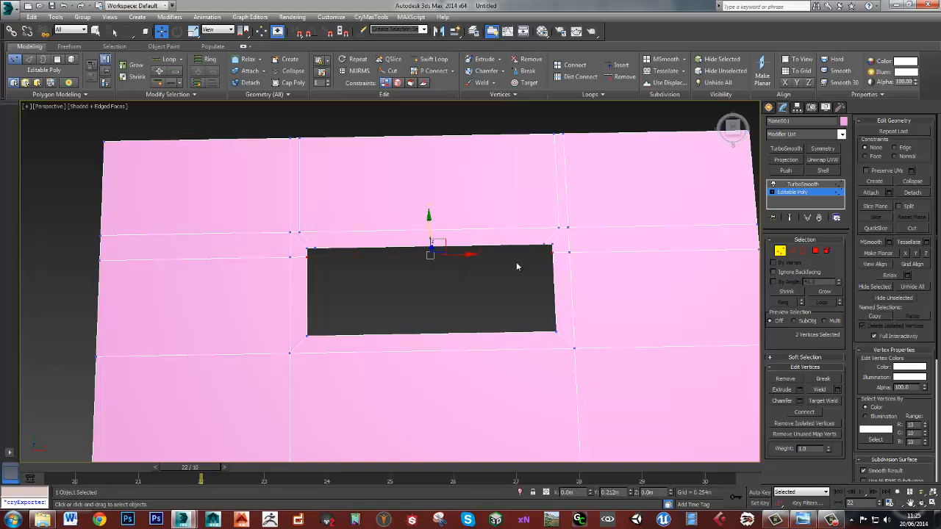
{"action": "key", "text": "r"}
{"action": "left_click_drag", "start_coordinate": [385, 254], "coordinate": [383, 254]}
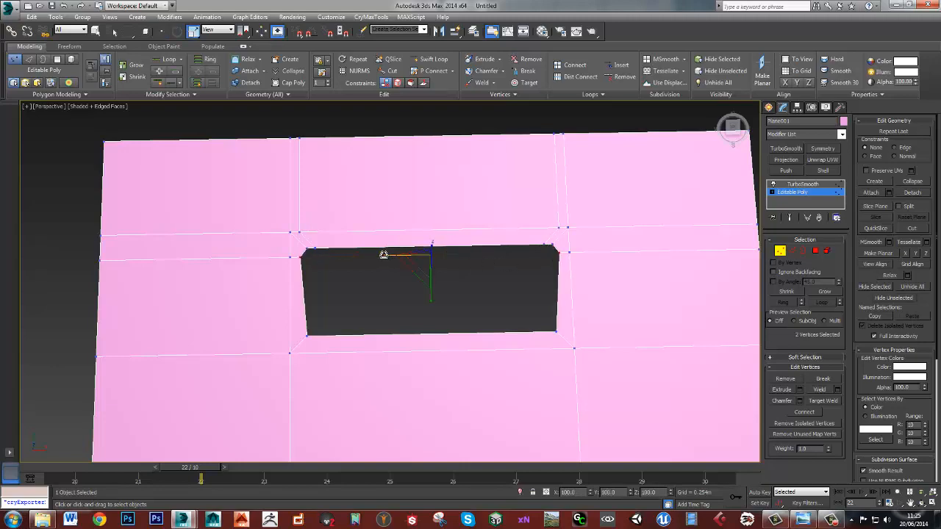
Inspect the widened opening with TurboSmooth, return to the Editable Poly base and review the handle in the crate photo
{"action": "left_click", "coordinate": [808, 185]}
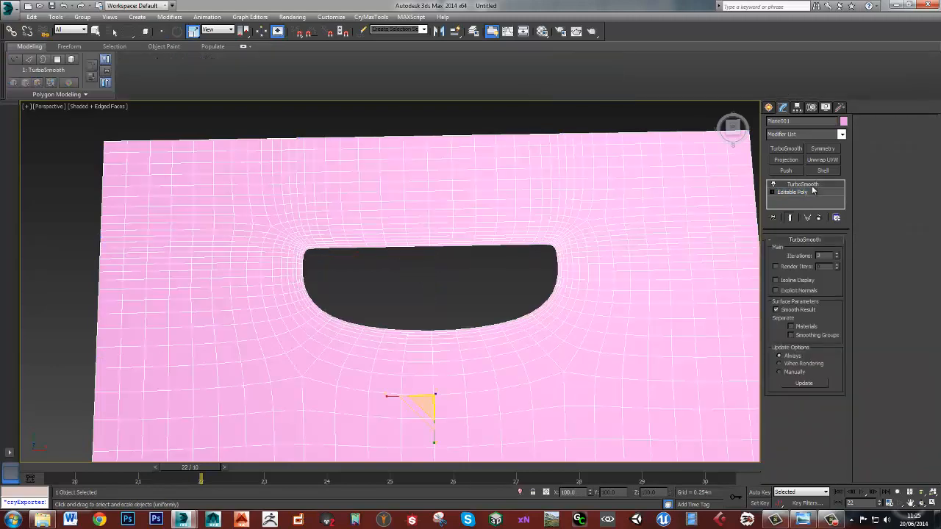
{"action": "left_click", "coordinate": [471, 286]}
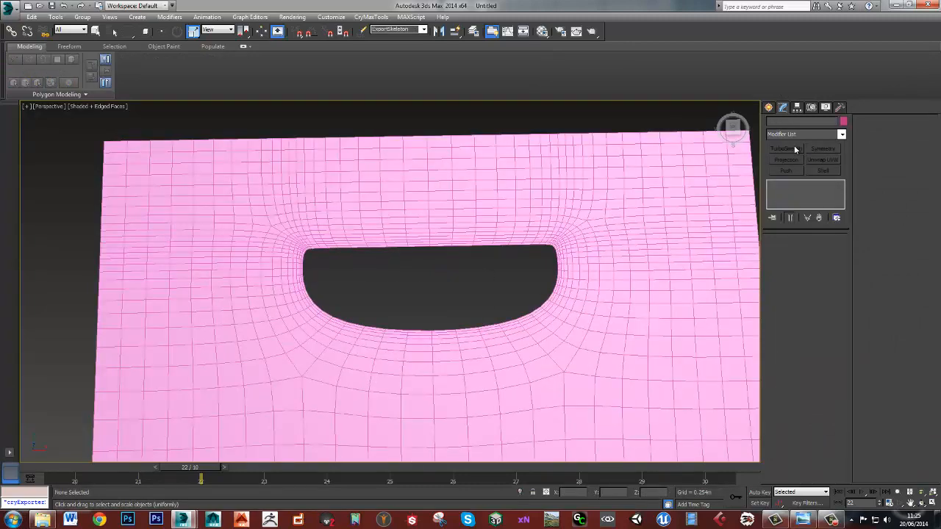
{"action": "left_click", "coordinate": [629, 289]}
{"action": "left_click", "coordinate": [800, 192]}
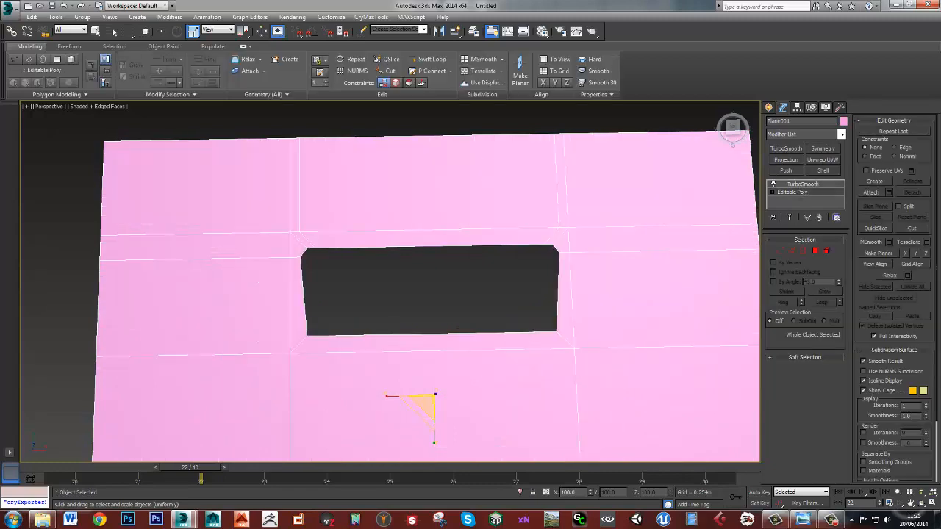
{"action": "key", "text": "alt+Tab"}
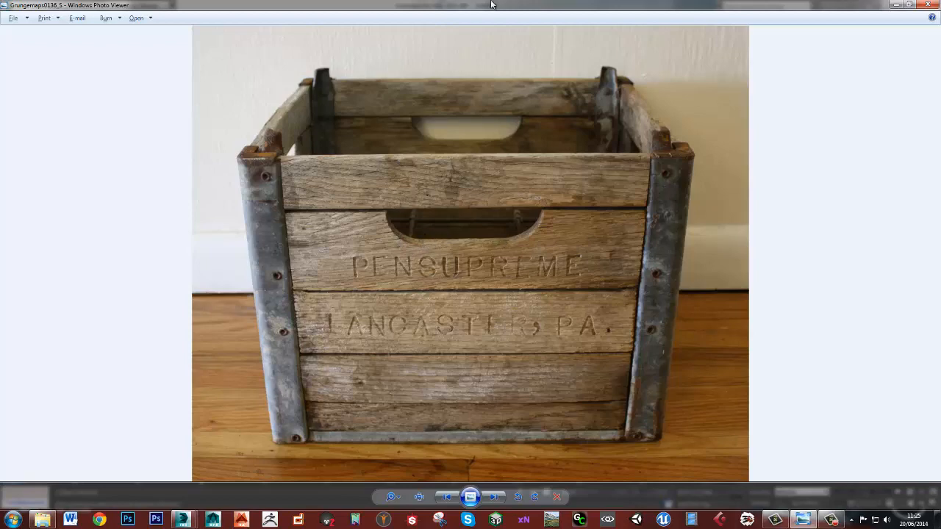
{"action": "key", "text": "alt+Tab"}
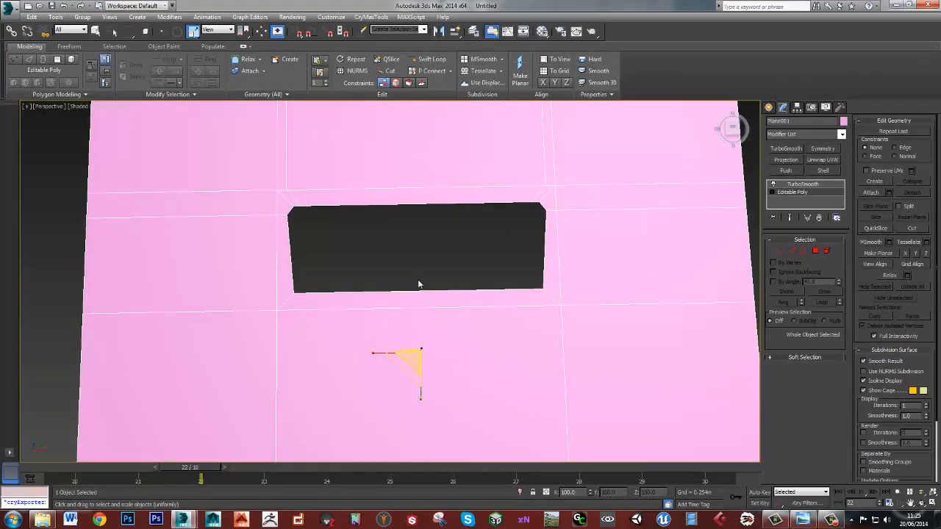
{"action": "key", "text": "2"}
{"action": "left_click_drag", "start_coordinate": [409, 270], "coordinate": [435, 336]}
{"action": "scroll", "coordinate": [435, 341], "scroll_direction": "down", "scroll_amount": 2}
{"action": "middle_click_drag", "start_coordinate": [423, 291], "coordinate": [422, 199]}
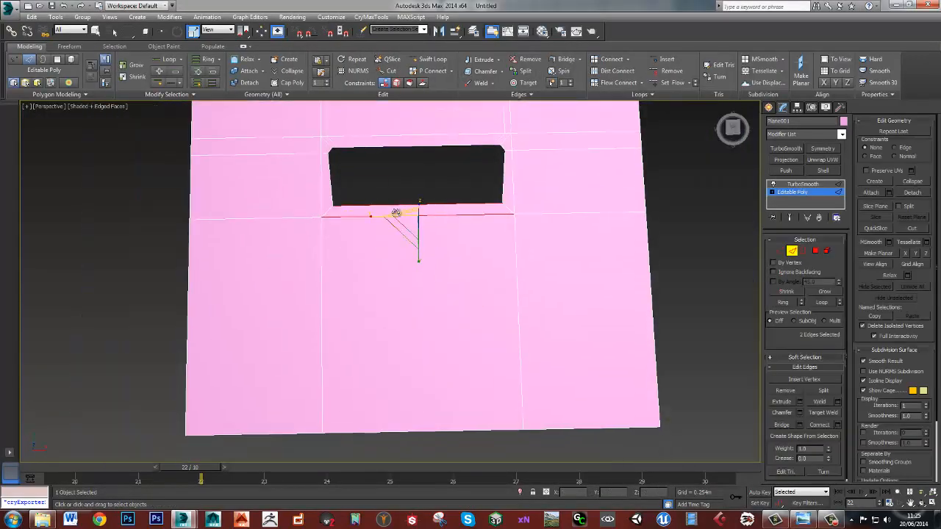
{"action": "left_click_drag", "start_coordinate": [395, 212], "coordinate": [470, 203]}
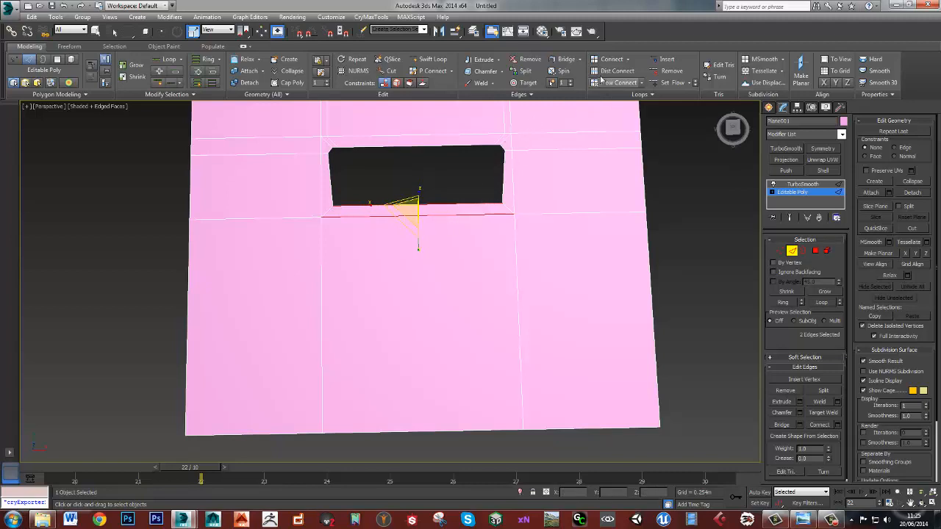
{"action": "left_click", "coordinate": [624, 59]}
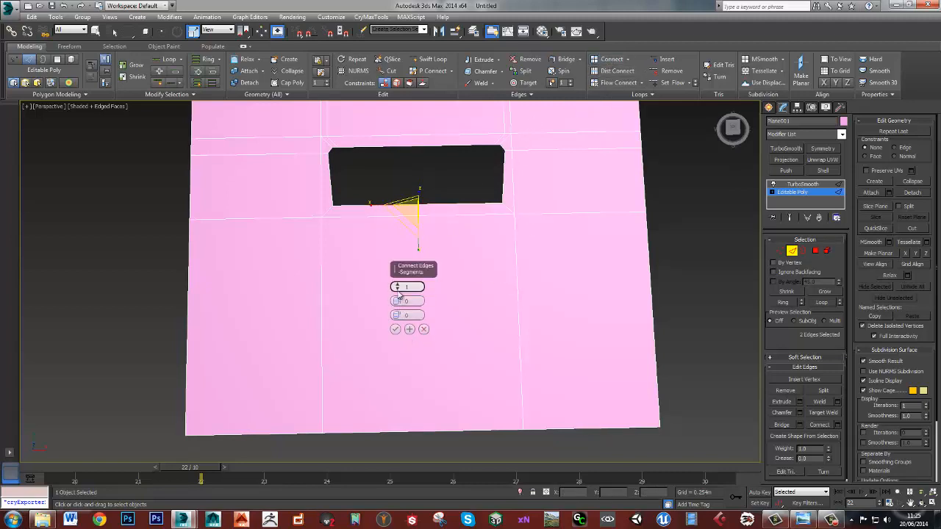
{"action": "left_click", "coordinate": [424, 330]}
Select the horizontal edges beneath the hole down to the plate's bottom and connect them with 2 segments and a pinch of 51
{"action": "left_click", "coordinate": [424, 194]}
{"action": "left_click_drag", "start_coordinate": [431, 235], "coordinate": [433, 249]}
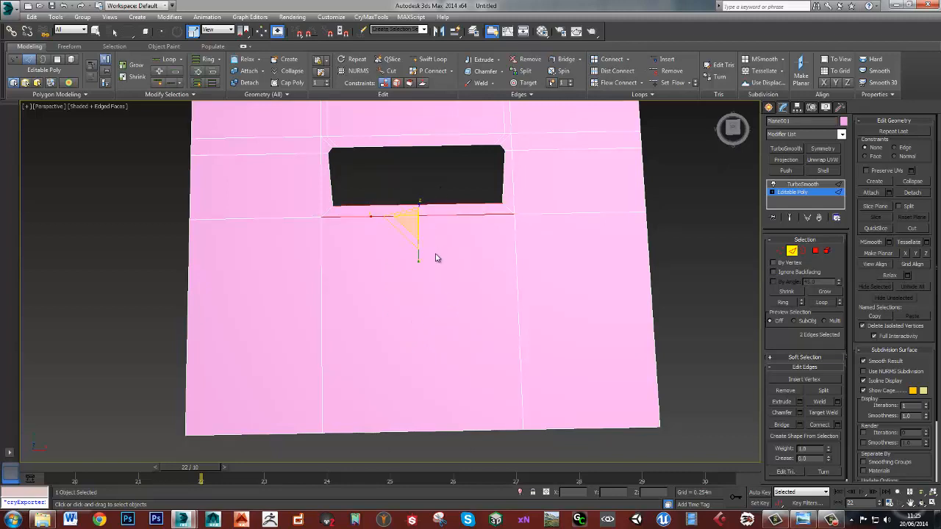
{"action": "key", "text": "alt+r"}
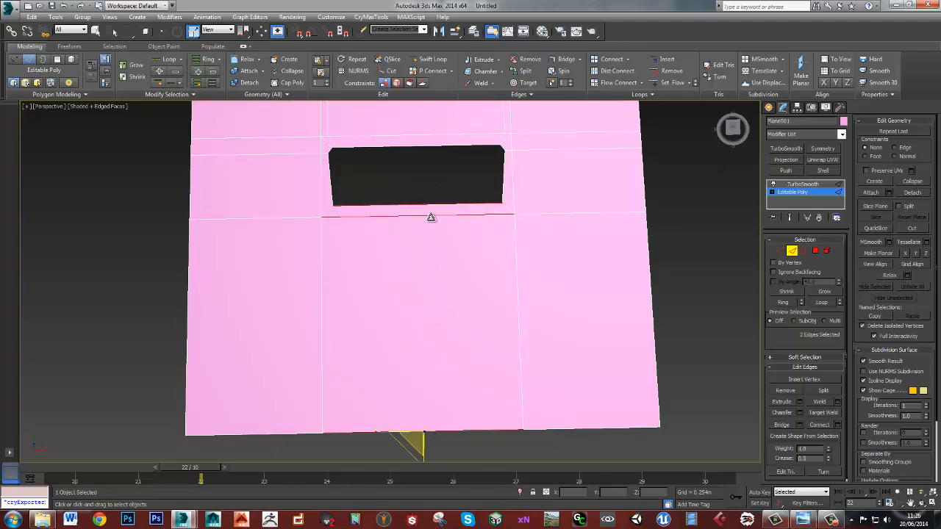
{"action": "left_click", "coordinate": [623, 59]}
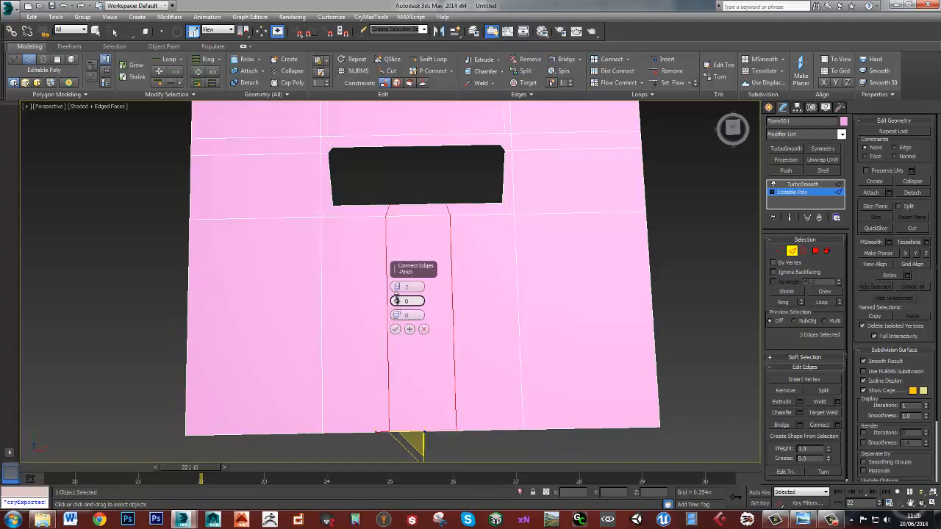
{"action": "left_click_drag", "start_coordinate": [397, 301], "coordinate": [400, 207]}
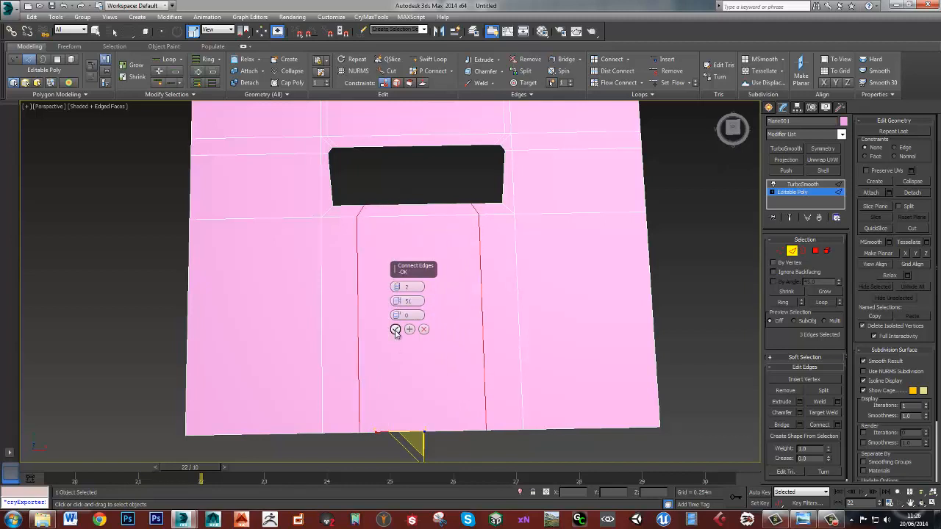
{"action": "left_click", "coordinate": [395, 329]}
{"action": "middle_click_drag", "start_coordinate": [388, 241], "coordinate": [392, 249]}
{"action": "left_click", "coordinate": [483, 188]}
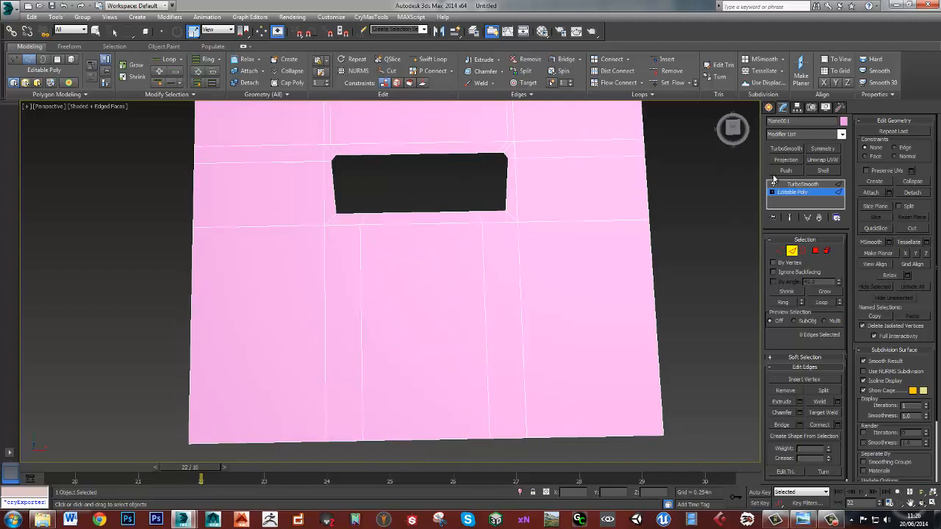
Inspect the hole's lower corners at the TurboSmooth level and return to the Editable Poly base
{"action": "left_click", "coordinate": [802, 184]}
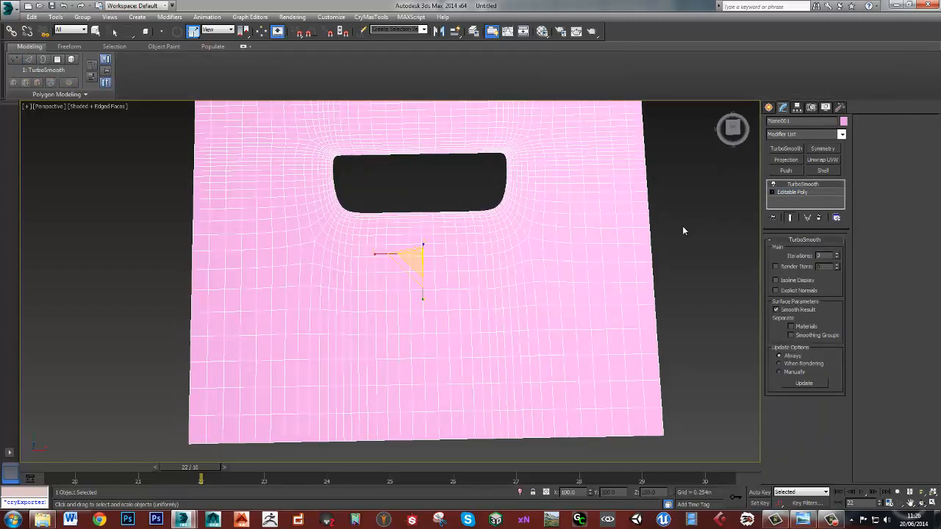
{"action": "left_click", "coordinate": [692, 215]}
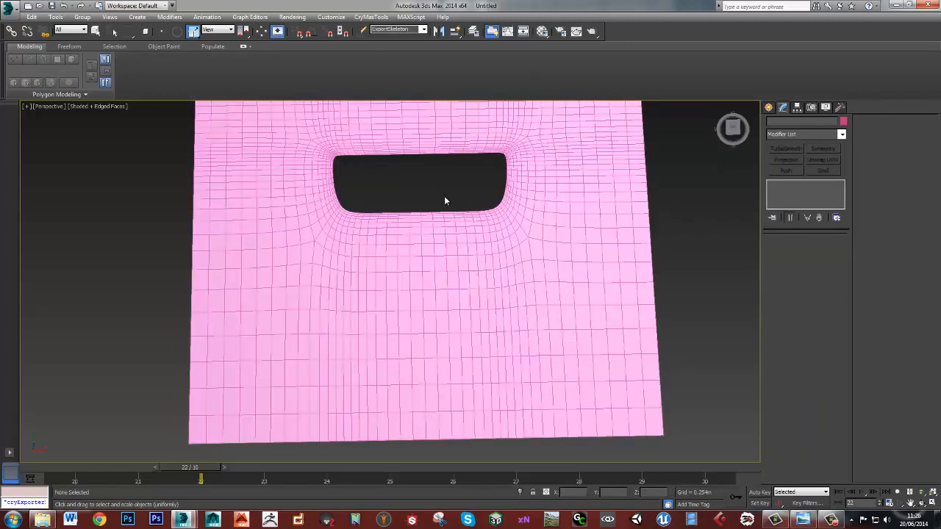
{"action": "left_click", "coordinate": [413, 245]}
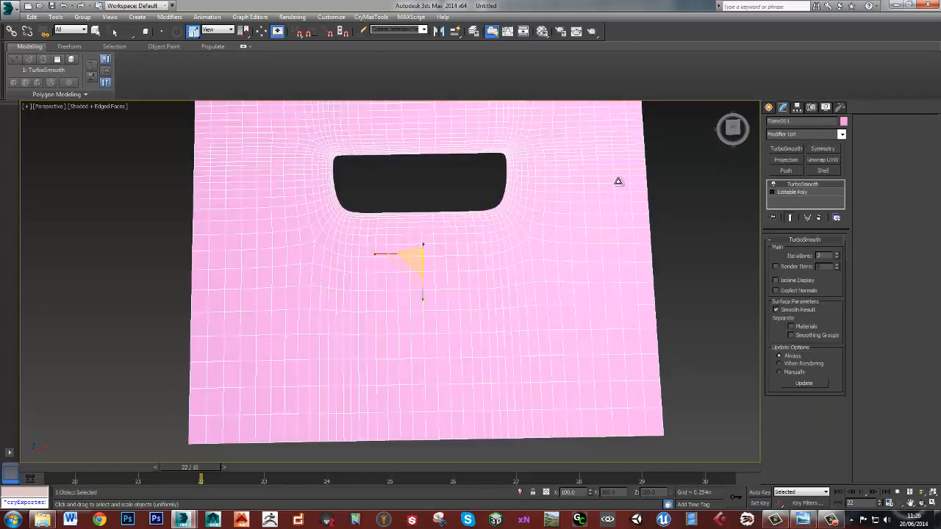
{"action": "left_click", "coordinate": [791, 193]}
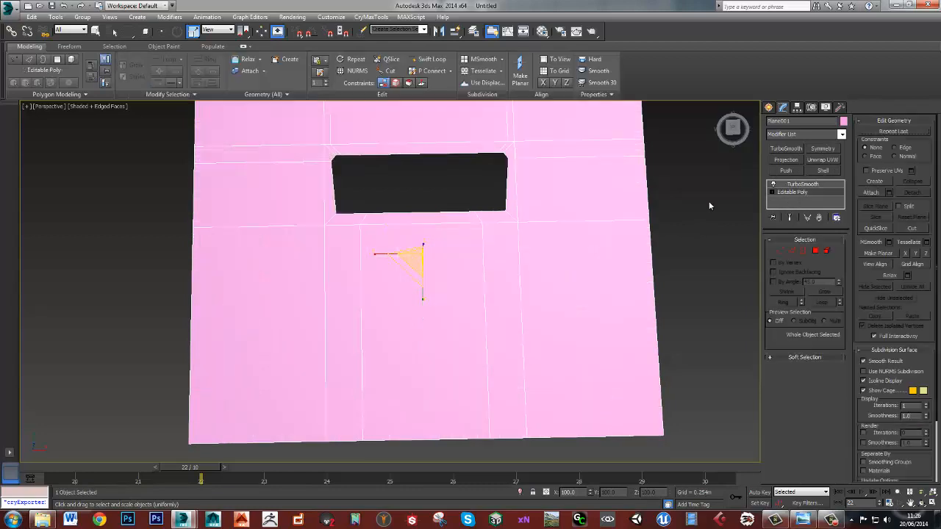
Select both new vertical edge loops below the hole, convert the selection to vertices, and scale them closer together along X
{"action": "left_click", "coordinate": [359, 276]}
{"action": "left_click", "coordinate": [793, 194]}
{"action": "key", "text": "2"}
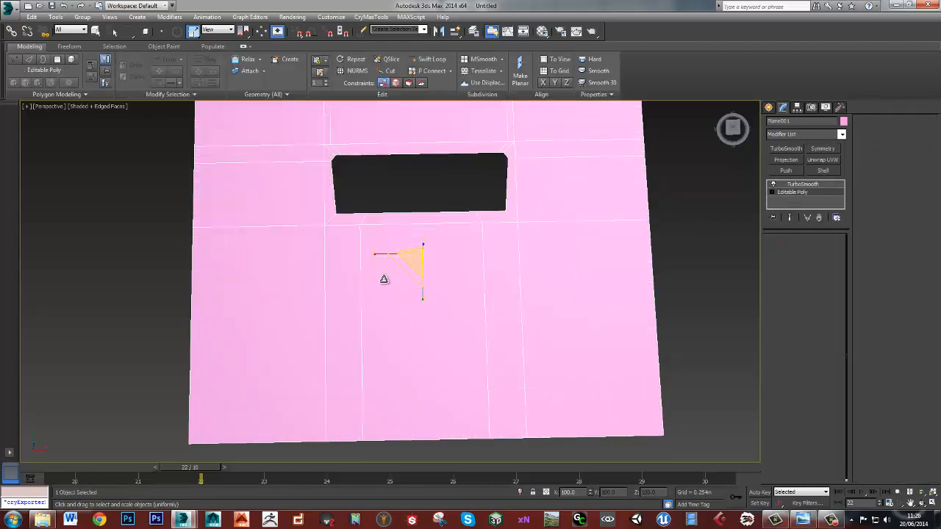
{"action": "left_click", "coordinate": [361, 276]}
{"action": "double_click", "coordinate": [361, 276]}
{"action": "double_click", "coordinate": [484, 272], "text": "ctrl"}
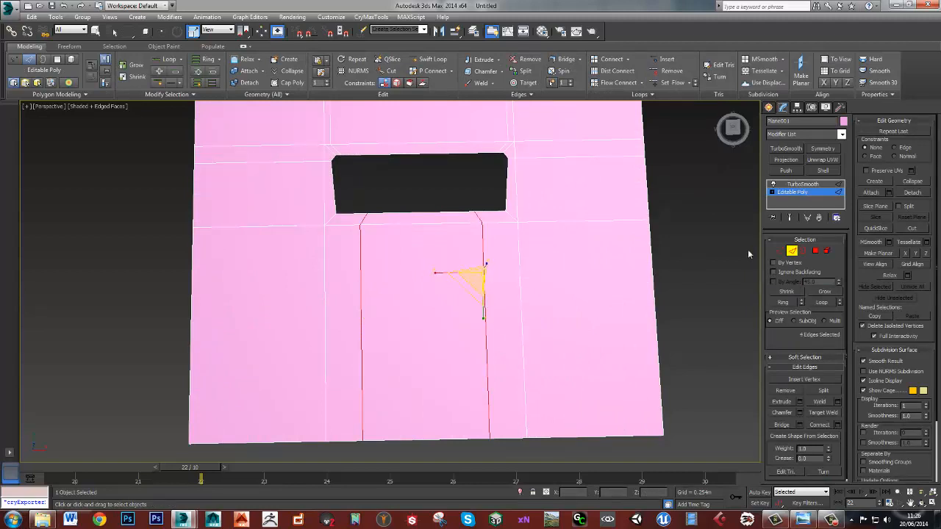
{"action": "left_click", "coordinate": [779, 252], "text": "ctrl"}
{"action": "left_click_drag", "start_coordinate": [379, 291], "coordinate": [410, 291]}
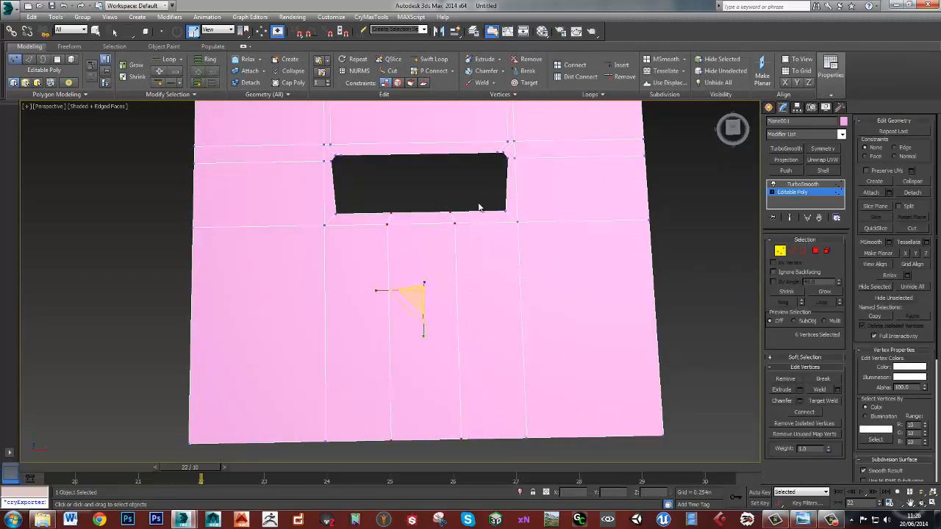
Select the vertices around the hole's two lower corners, scale them inward along X and raise them along Y to round the opening
{"action": "left_click_drag", "start_coordinate": [286, 205], "coordinate": [351, 254]}
{"action": "left_click_drag", "start_coordinate": [500, 205], "coordinate": [541, 246], "text": "ctrl"}
{"action": "mouse_move", "coordinate": [378, 216]}
{"action": "left_mouse_down"}
{"action": "mouse_move", "coordinate": [367, 216]}
{"action": "mouse_move", "coordinate": [382, 221]}
{"action": "left_mouse_up"}
{"action": "key", "text": "w"}
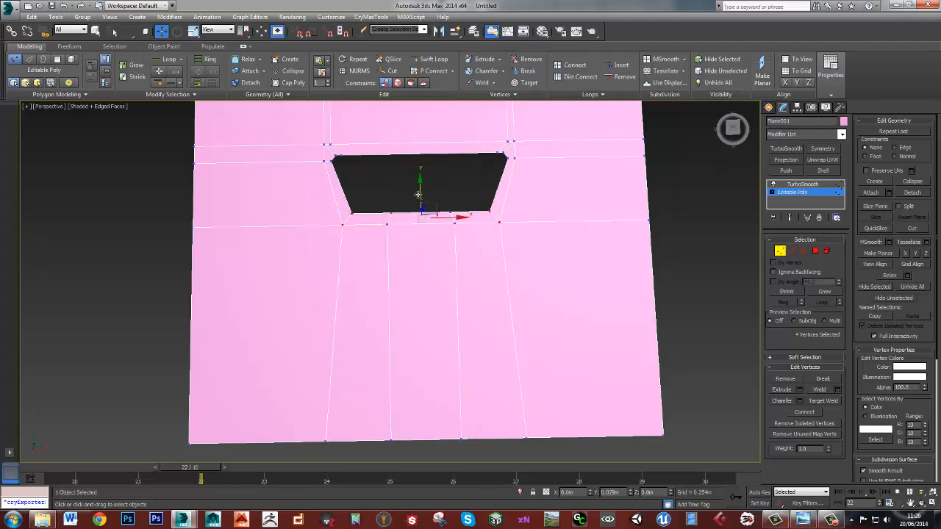
{"action": "left_click_drag", "start_coordinate": [417, 191], "coordinate": [418, 175]}
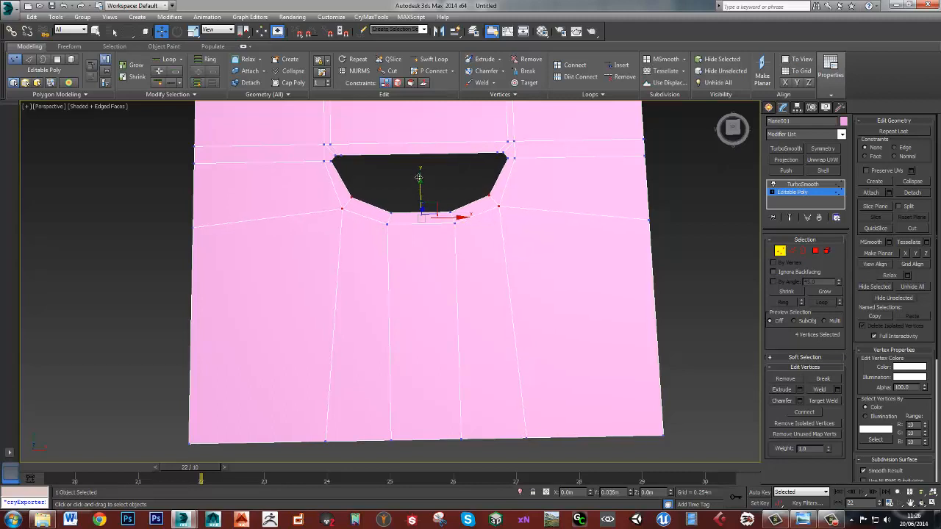
{"action": "left_click", "coordinate": [457, 185]}
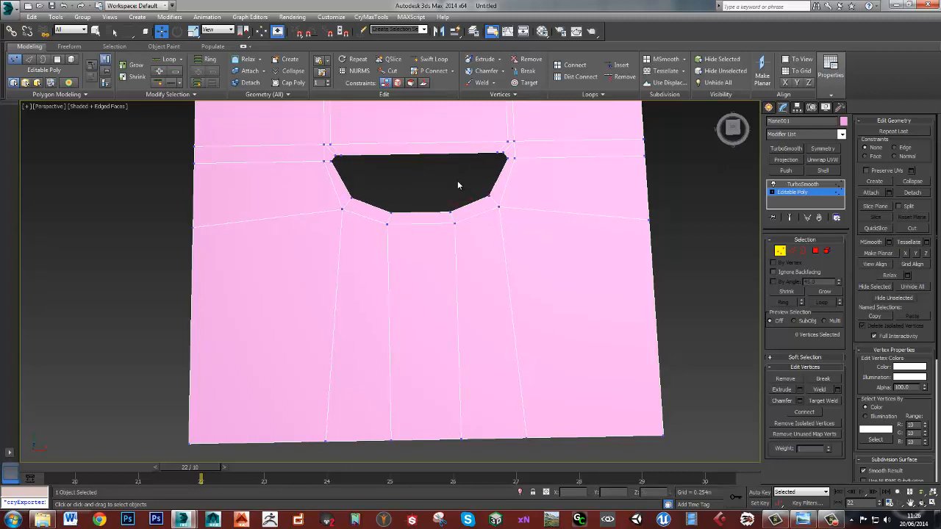
Check the rounded lower half of the opening with TurboSmooth and go back to the Editable Poly base
{"action": "left_click", "coordinate": [800, 184]}
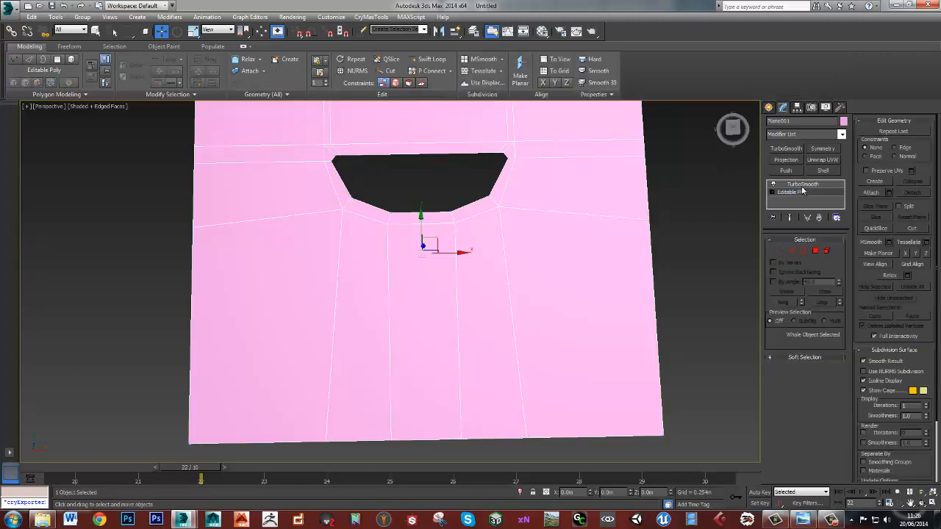
{"action": "left_click", "coordinate": [657, 205]}
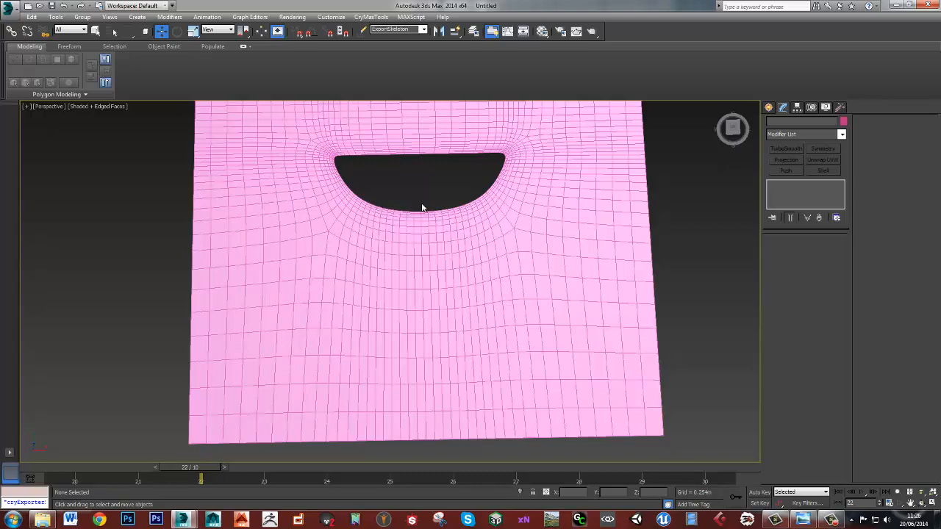
{"action": "left_click", "coordinate": [497, 220]}
{"action": "left_click", "coordinate": [809, 192]}
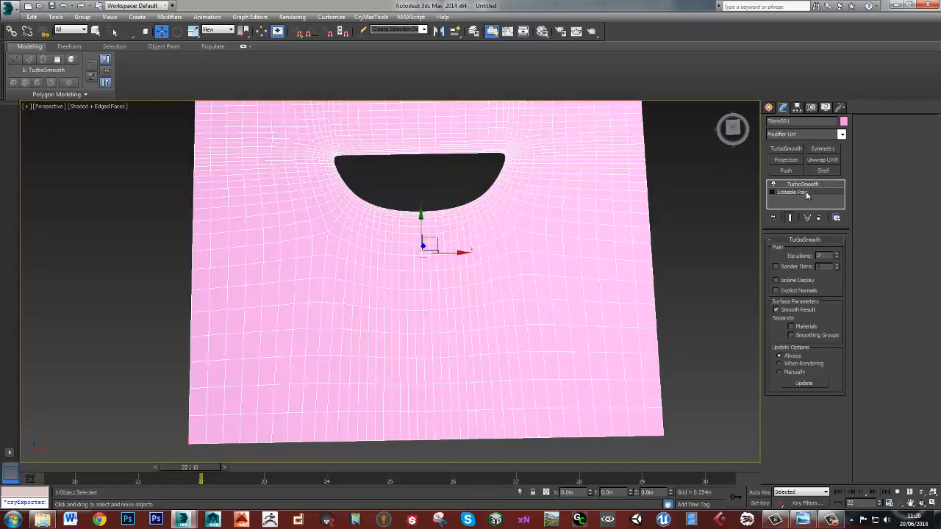
Insert a Swift Loop just inside each of the two middle vertical loops below the hole, and show the TurboSmooth result
{"action": "left_click", "coordinate": [454, 229]}
{"action": "key", "text": "w"}
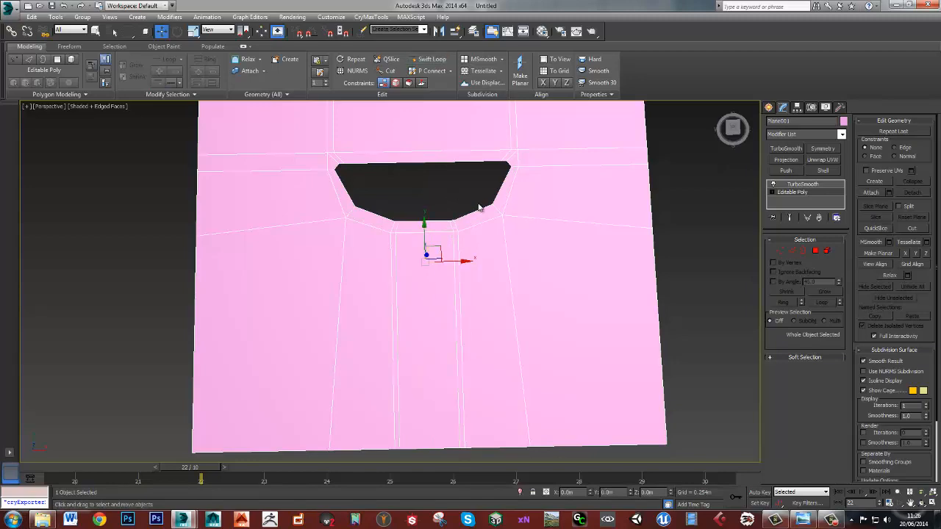
{"action": "left_click", "coordinate": [810, 186]}
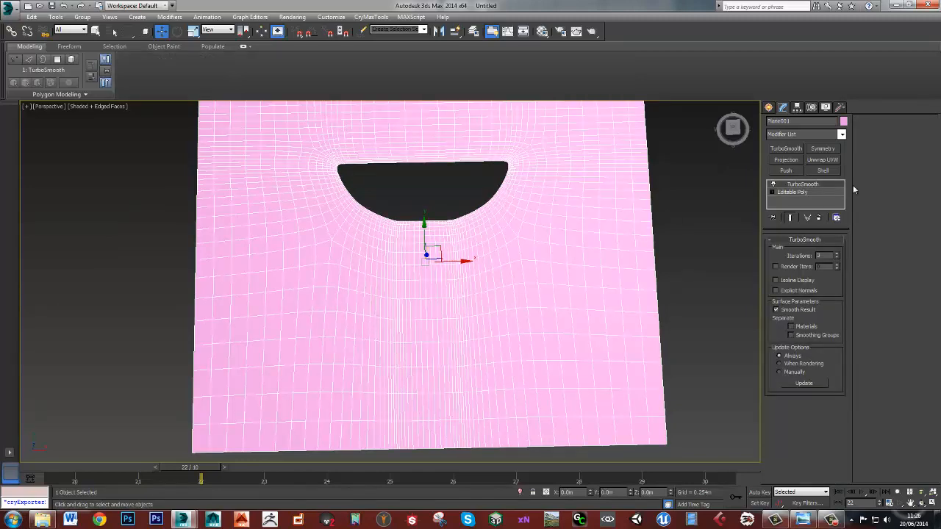
Scale the eight vertices along the hole's flat lower edge outward along X, and widen the four lower side vertices as well
{"action": "left_click", "coordinate": [793, 192]}
{"action": "key", "text": "1"}
{"action": "left_click_drag", "start_coordinate": [383, 211], "coordinate": [464, 241]}
{"action": "key", "text": "r"}
{"action": "left_click_drag", "start_coordinate": [385, 225], "coordinate": [359, 224]}
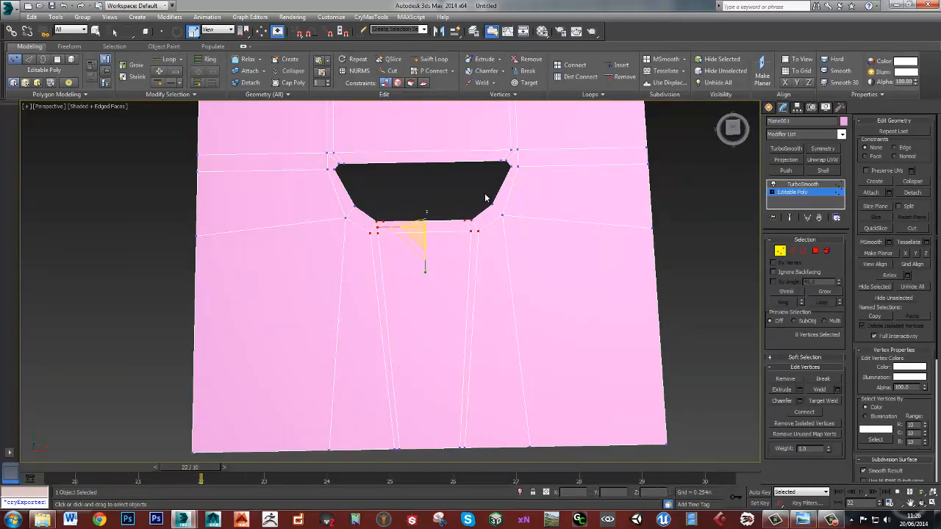
{"action": "left_click_drag", "start_coordinate": [484, 193], "coordinate": [522, 231]}
{"action": "left_click_drag", "start_coordinate": [326, 211], "coordinate": [375, 212]}
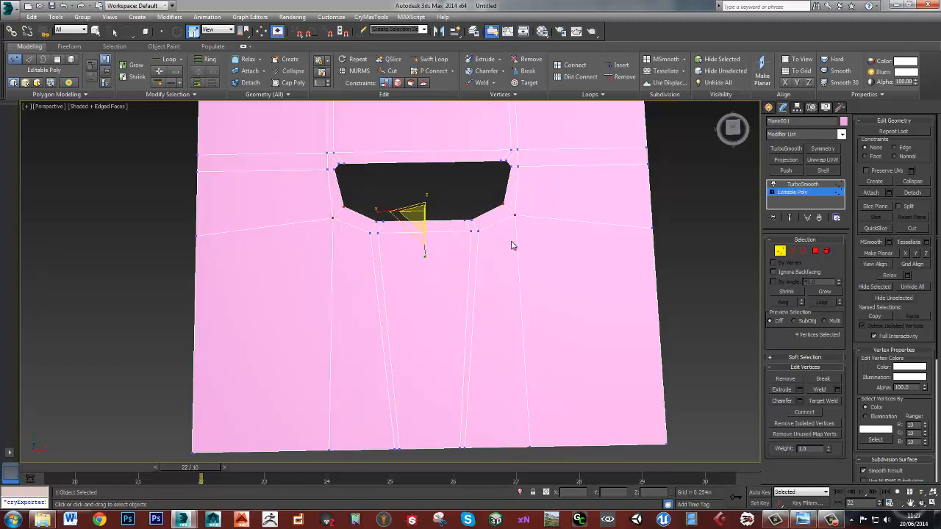
Select all vertices along the lower part of the opening and move them up along Y to make the handle hole shallower
{"action": "left_click_drag", "start_coordinate": [316, 192], "coordinate": [546, 248]}
{"action": "key", "text": "w"}
{"action": "left_click_drag", "start_coordinate": [421, 189], "coordinate": [420, 171]}
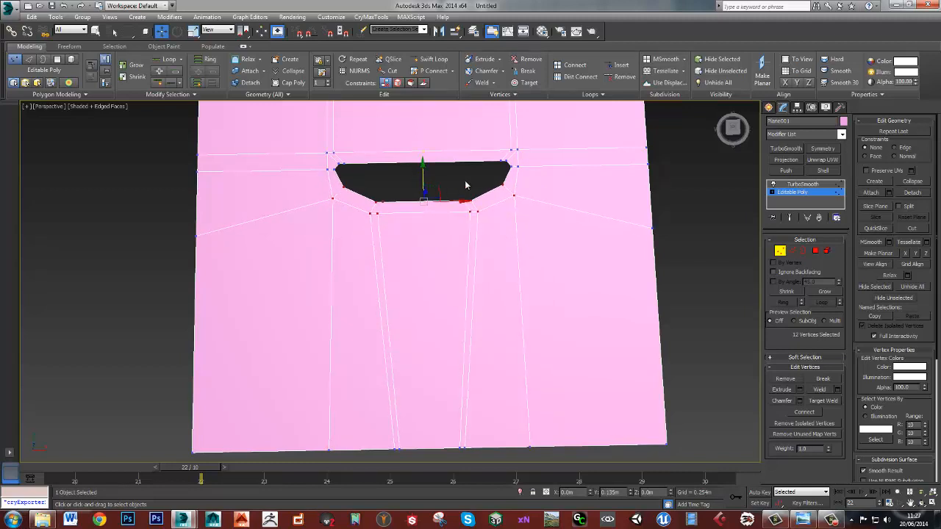
Inspect the shallower handle opening at the TurboSmooth level and return to the Editable Poly base
{"action": "left_click", "coordinate": [799, 192]}
{"action": "left_click", "coordinate": [803, 184]}
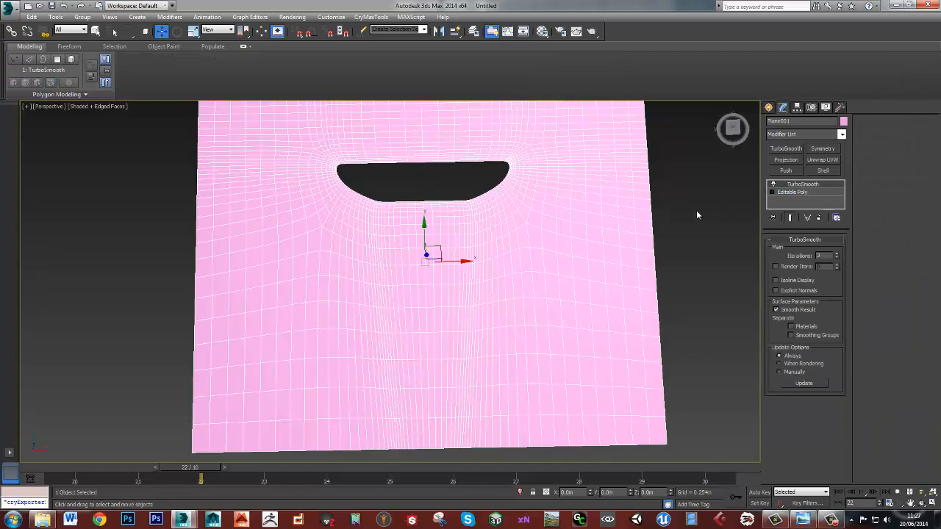
{"action": "left_click", "coordinate": [681, 216]}
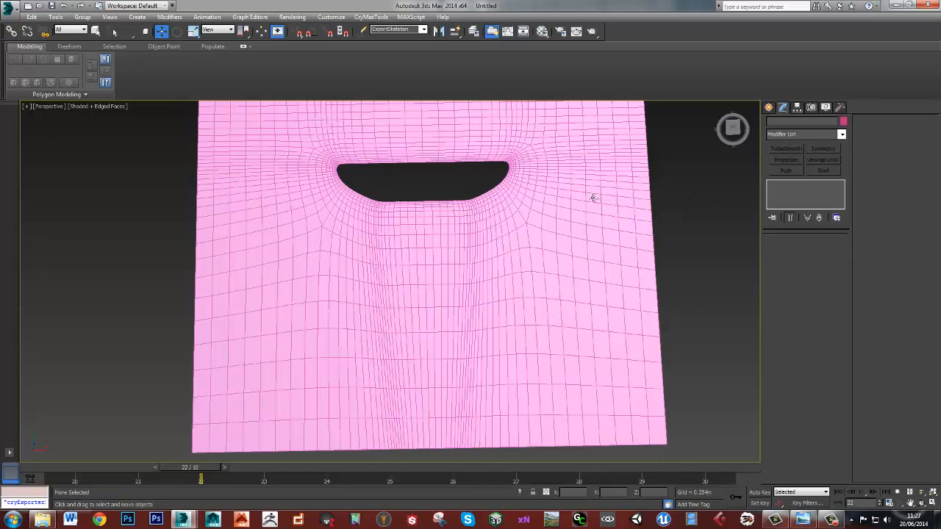
{"action": "left_click", "coordinate": [425, 215]}
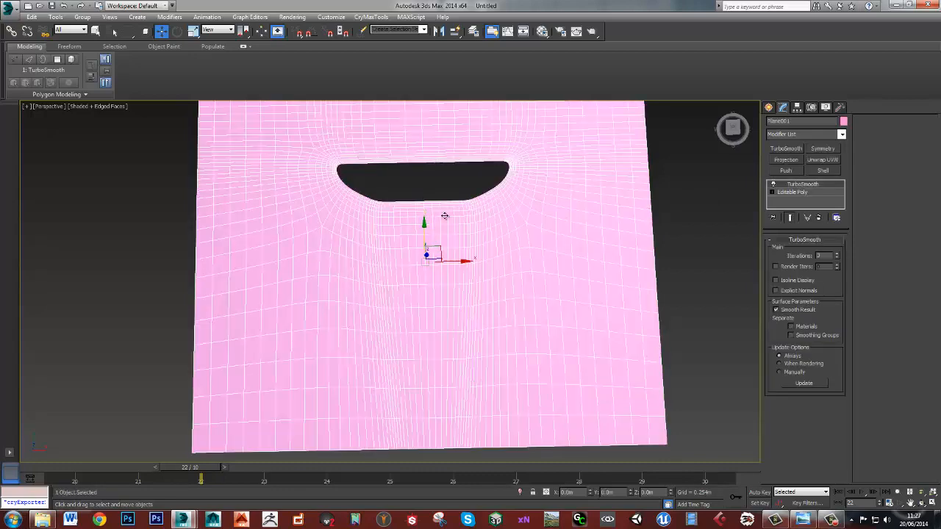
{"action": "left_click", "coordinate": [792, 191]}
Select the eight vertices along the opening's flat lower edge and scale them further outward along X
{"action": "key", "text": "1"}
{"action": "left_click_drag", "start_coordinate": [361, 197], "coordinate": [486, 233]}
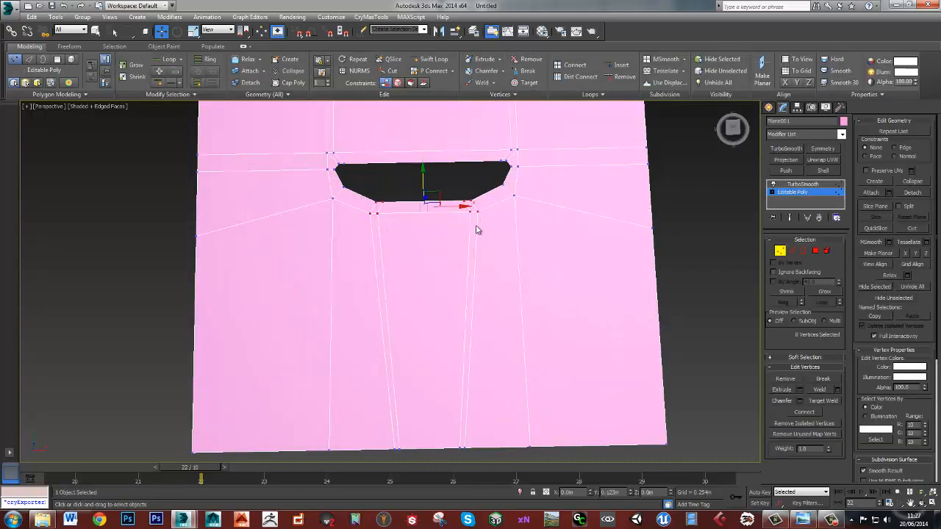
{"action": "key", "text": "r"}
{"action": "mouse_move", "coordinate": [383, 211]}
{"action": "left_mouse_down"}
{"action": "mouse_move", "coordinate": [372, 204]}
{"action": "mouse_move", "coordinate": [375, 225]}
{"action": "left_mouse_up"}
Scale the four middle vertices on the plate's bottom edge outward along X to about 230% to straighten the supporting loops
{"action": "left_click_drag", "start_coordinate": [379, 433], "coordinate": [511, 472]}
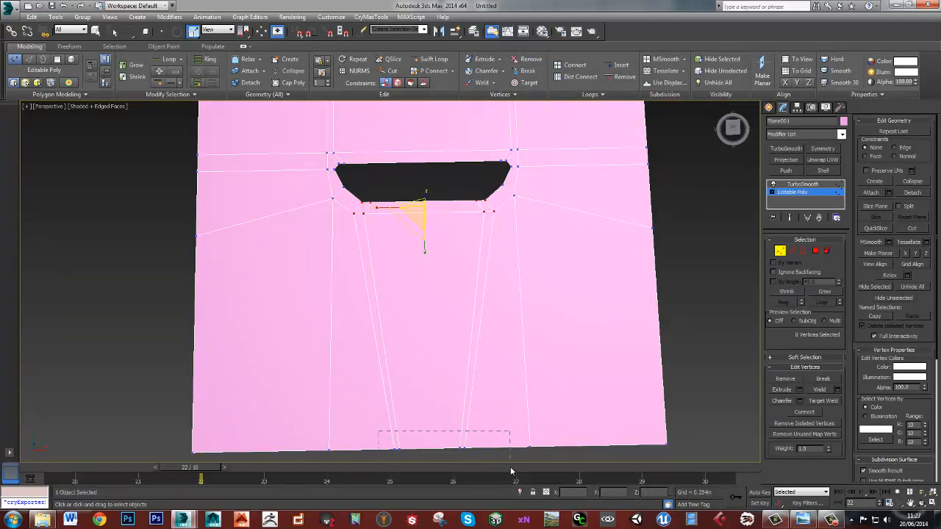
{"action": "left_click_drag", "start_coordinate": [409, 438], "coordinate": [331, 441]}
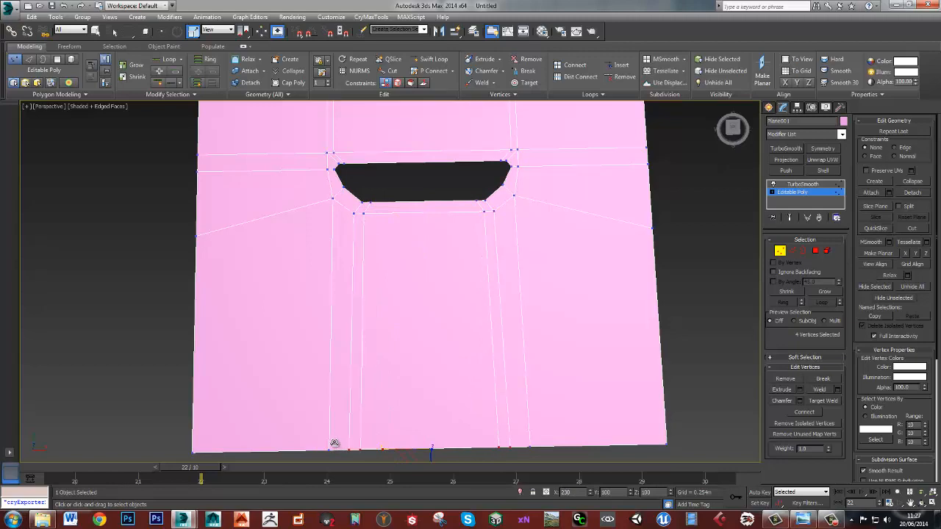
{"action": "left_click", "coordinate": [746, 217]}
Examine the widened handle opening and its supporting loops at the TurboSmooth level, with the plate deselected and reselected
{"action": "left_click", "coordinate": [804, 184]}
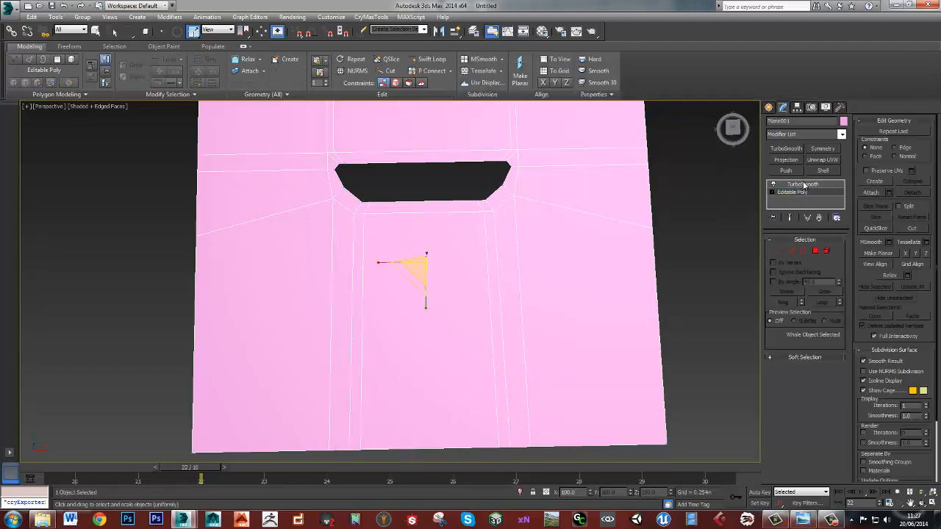
{"action": "left_click", "coordinate": [672, 191]}
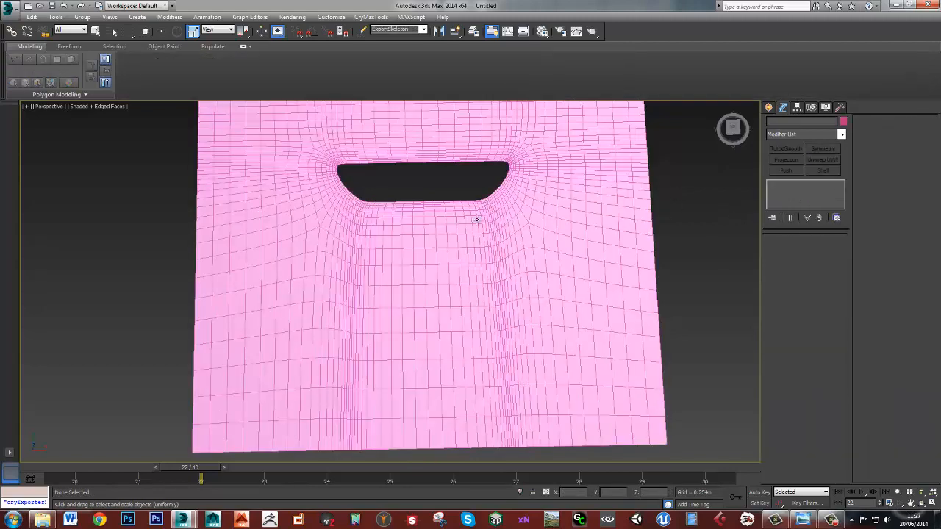
{"action": "left_click", "coordinate": [409, 208]}
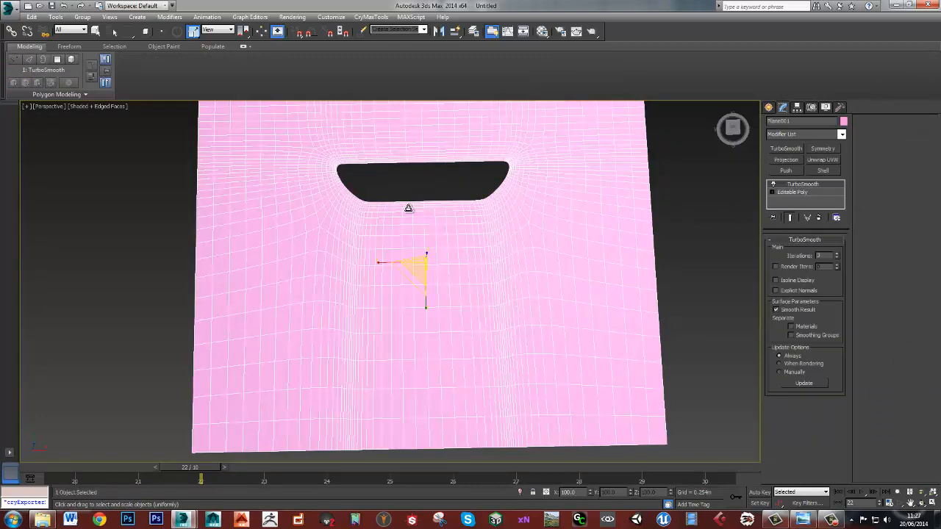
In the Editable Poly base, select the vertices on both sides of the handle opening and scale them outward along X
{"action": "left_click", "coordinate": [796, 192]}
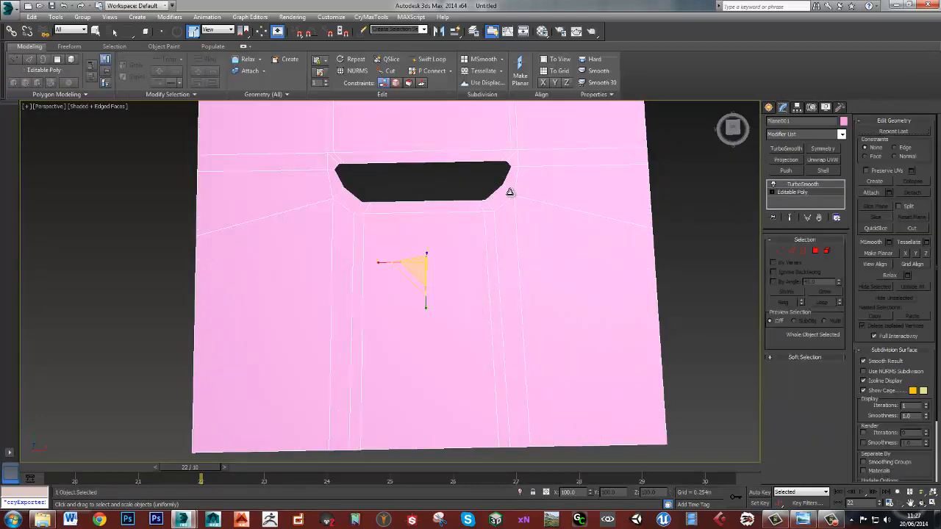
{"action": "key", "text": "1"}
{"action": "left_click_drag", "start_coordinate": [337, 181], "coordinate": [373, 186]}
{"action": "left_click", "coordinate": [507, 195], "text": "ctrl"}
{"action": "left_click", "coordinate": [665, 192]}
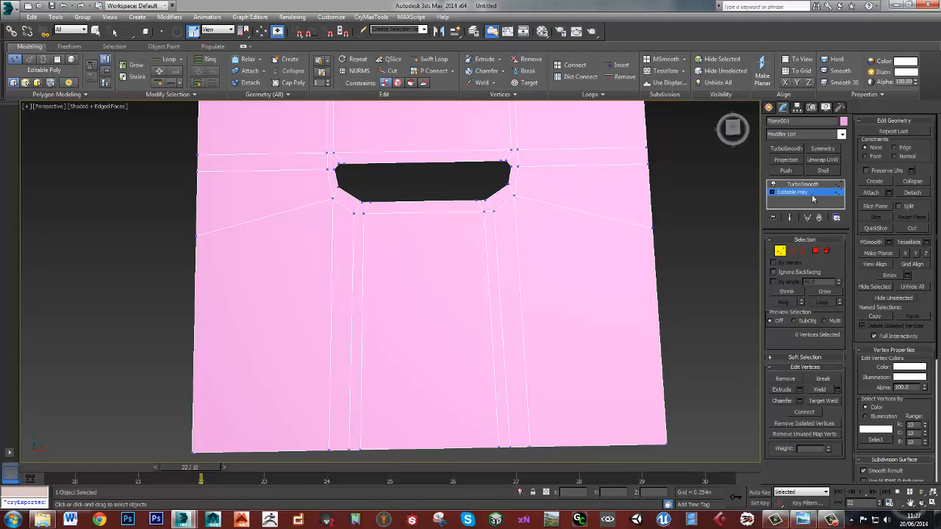
Examine the opening's rounded sides at the TurboSmooth level with the plate deselected, and reselect the plate
{"action": "left_click", "coordinate": [781, 251]}
{"action": "left_click", "coordinate": [806, 184]}
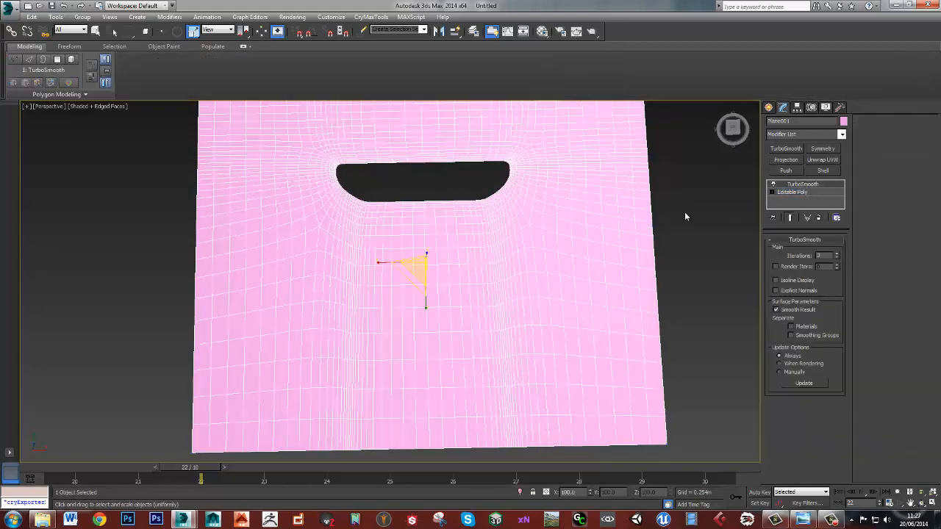
{"action": "left_click", "coordinate": [684, 214]}
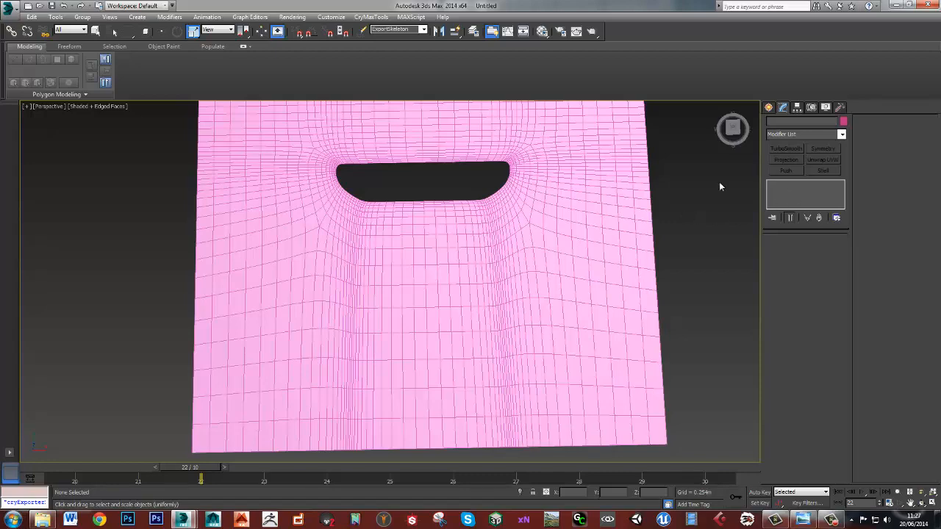
{"action": "left_click", "coordinate": [503, 206]}
Select the four vertices on the opening's two sides in the Editable Poly base and move them slightly down toward its lower edge
{"action": "left_click", "coordinate": [796, 192]}
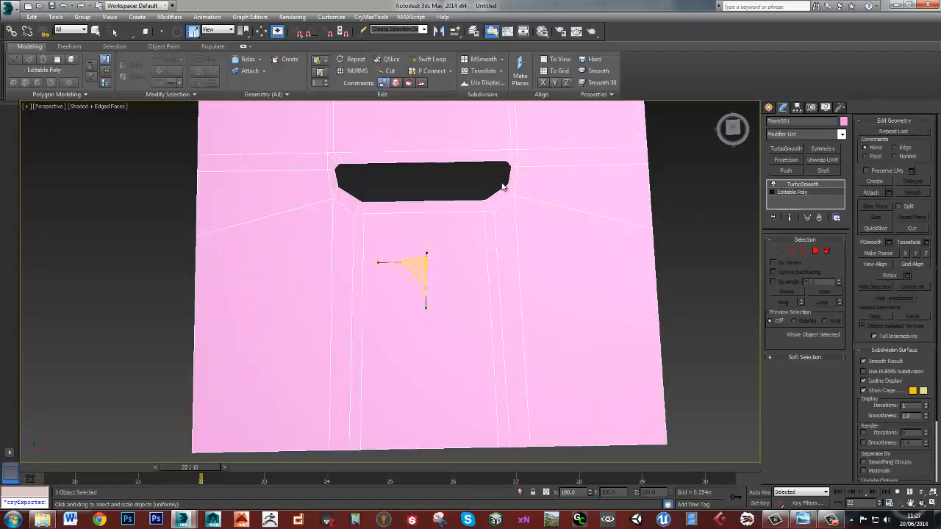
{"action": "key", "text": "1"}
{"action": "left_click_drag", "start_coordinate": [323, 181], "coordinate": [346, 209], "text": "ctrl"}
{"action": "key", "text": "q"}
{"action": "key", "text": "w"}
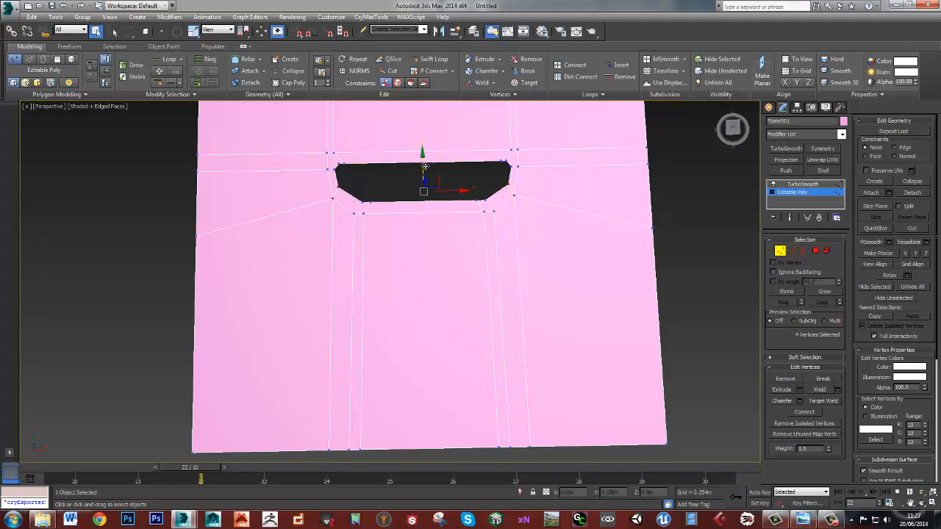
{"action": "left_click", "coordinate": [379, 191]}
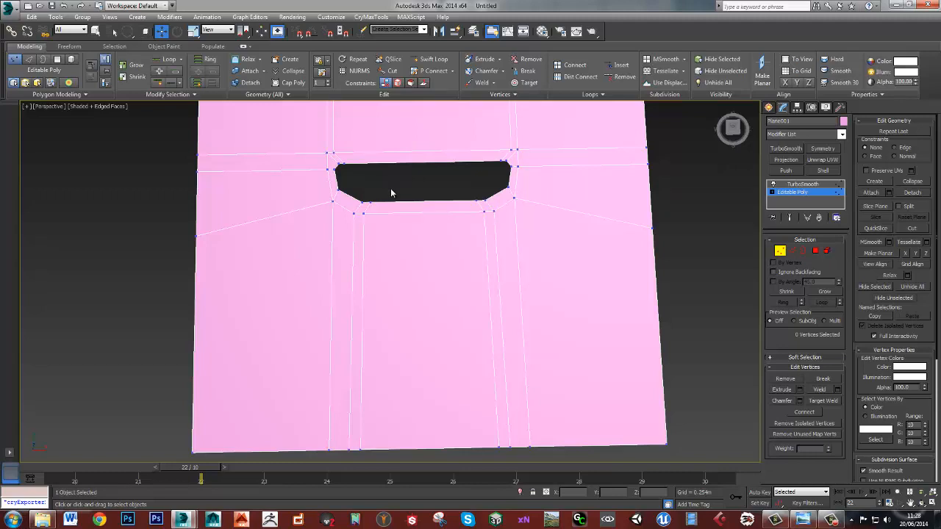
Check the whole plate at the TurboSmooth level and remove the TurboSmooth modifier from it
{"action": "scroll", "coordinate": [412, 202], "scroll_direction": "down", "scroll_amount": 3}
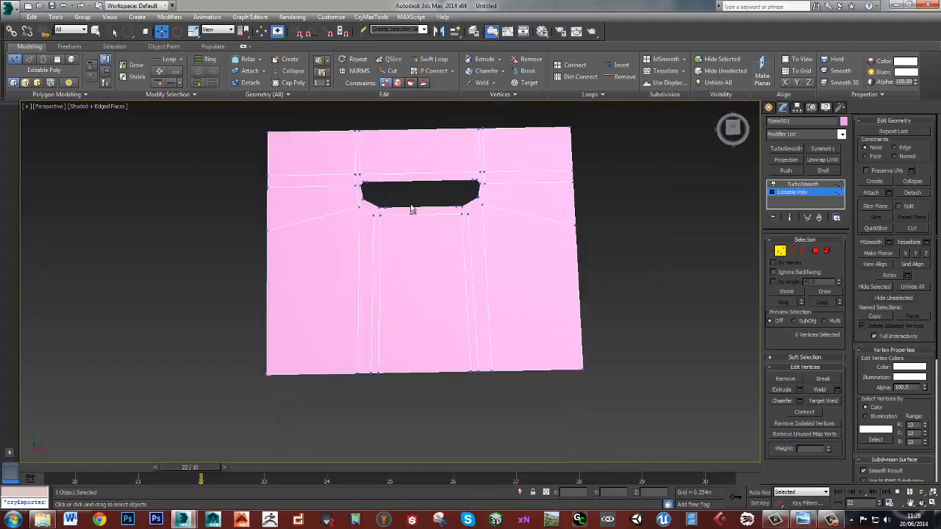
{"action": "middle_click_drag", "start_coordinate": [411, 210], "coordinate": [410, 213], "text": "alt"}
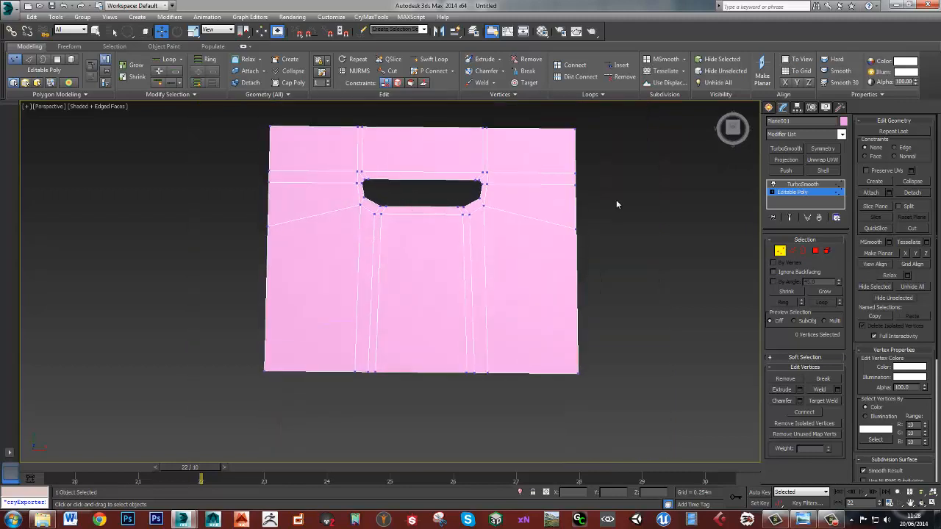
{"action": "left_click", "coordinate": [780, 252]}
{"action": "mouse_move", "coordinate": [464, 263]}
{"action": "middle_mouse_down", "text": "alt"}
{"action": "mouse_move", "coordinate": [470, 258]}
{"action": "mouse_move", "coordinate": [462, 257]}
{"action": "middle_mouse_up", "text": "alt"}
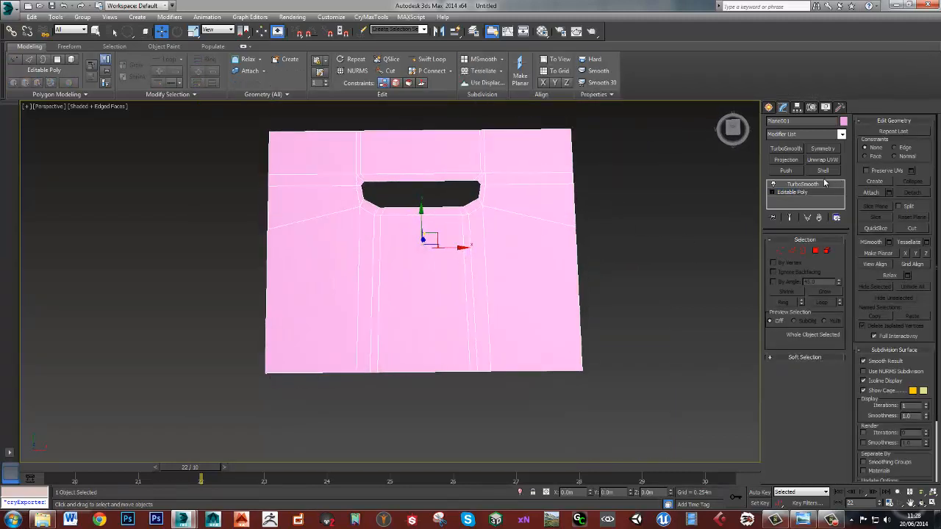
{"action": "left_click", "coordinate": [801, 184]}
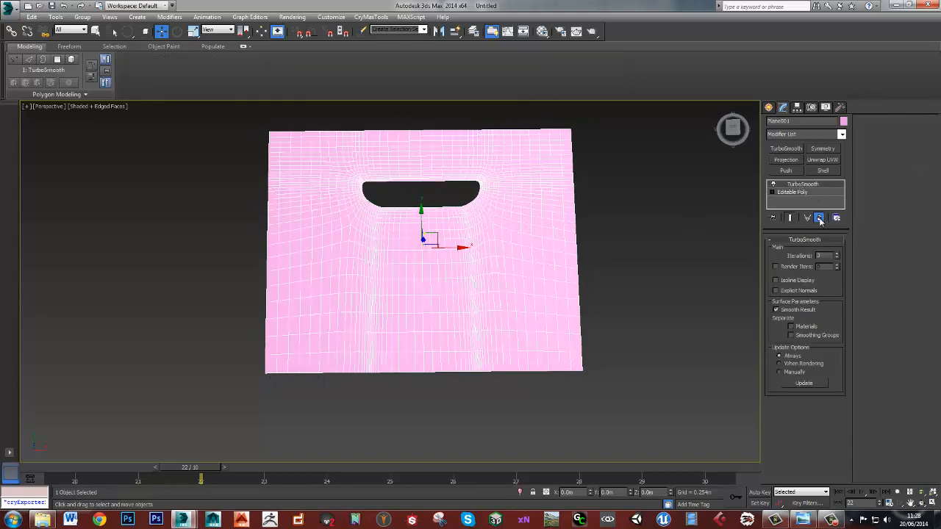
{"action": "left_click", "coordinate": [818, 218]}
Turn on angle snap and rotate the plate 90 degrees about X so it stands upright
{"action": "middle_click_drag", "start_coordinate": [473, 245], "coordinate": [452, 229], "text": "alt"}
{"action": "key", "text": "e"}
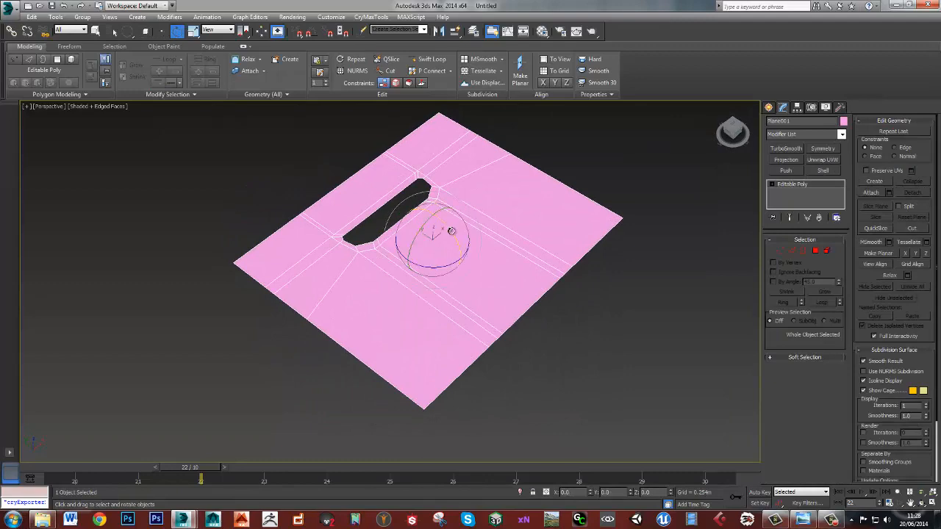
{"action": "left_click_drag", "start_coordinate": [450, 227], "coordinate": [466, 258]}
{"action": "key", "text": "ctrl+z"}
{"action": "key", "text": "a"}
{"action": "left_click_drag", "start_coordinate": [450, 230], "coordinate": [492, 350]}
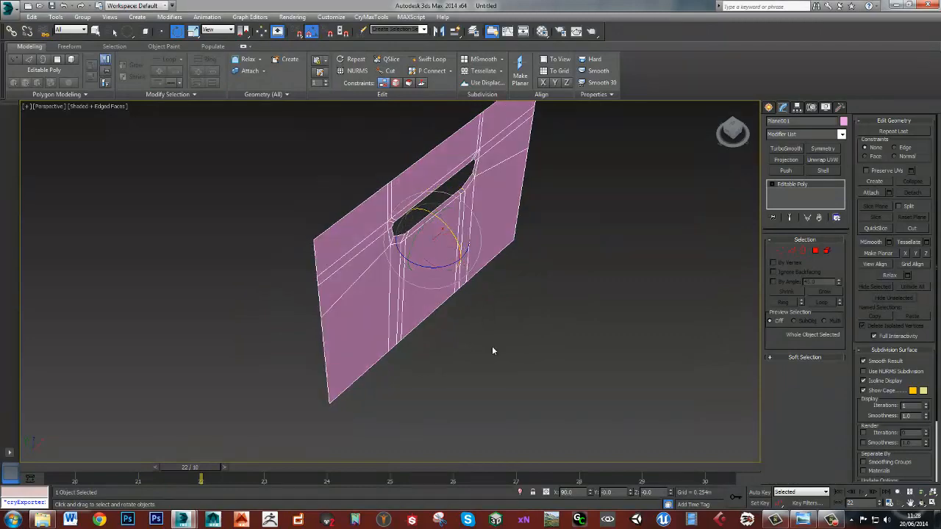
{"action": "middle_click_drag", "start_coordinate": [470, 312], "coordinate": [452, 256], "text": "alt"}
{"action": "key", "text": "w"}
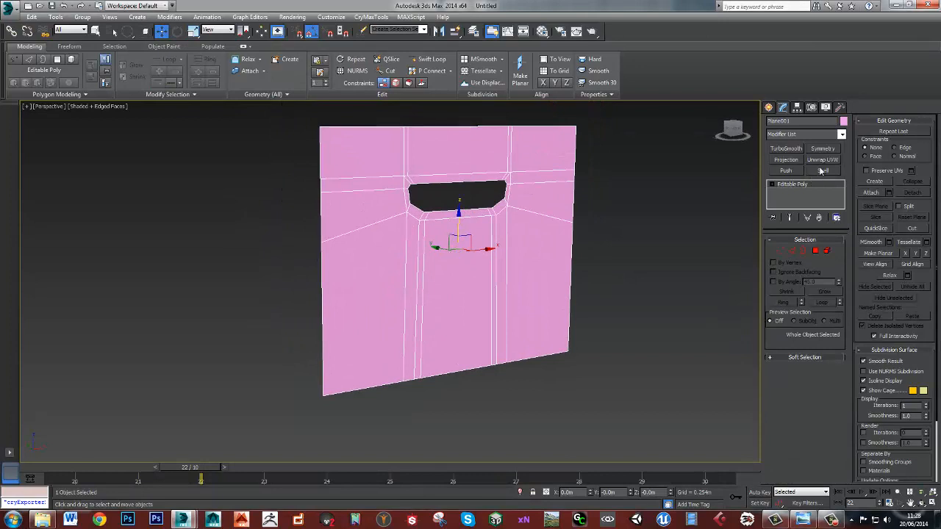
Add a Shell modifier to the plate and set its inner amount to 0.041 m
{"action": "left_click", "coordinate": [839, 134]}
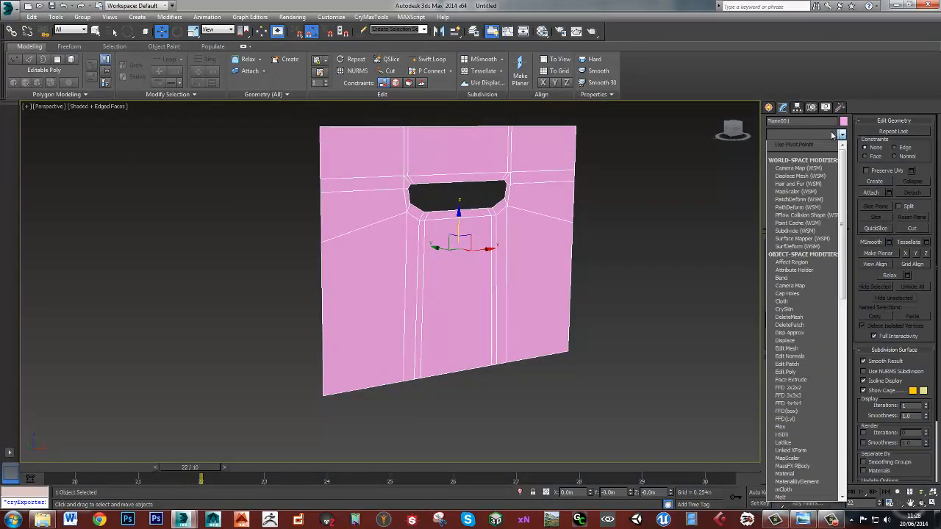
{"action": "type", "text": "sh"}
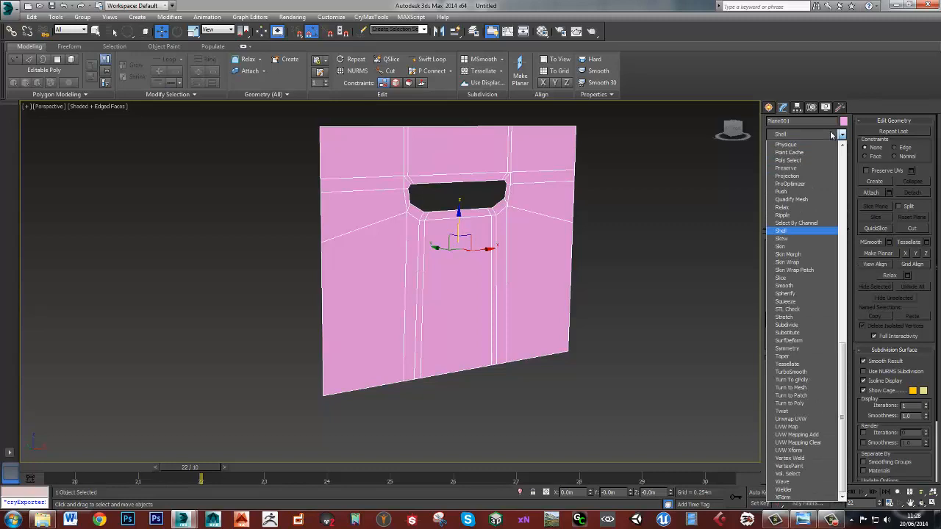
{"action": "key", "text": "Return"}
{"action": "right_click", "coordinate": [839, 266]}
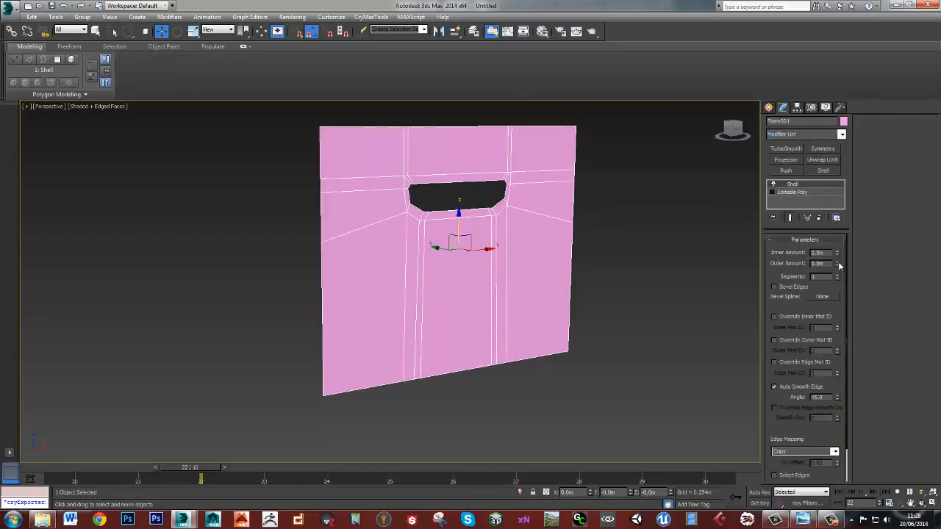
{"action": "left_click_drag", "start_coordinate": [838, 254], "coordinate": [825, 175]}
{"action": "middle_click_drag", "start_coordinate": [441, 279], "coordinate": [346, 254], "text": "alt"}
{"action": "middle_click_drag", "start_coordinate": [552, 242], "coordinate": [655, 210], "text": "alt"}
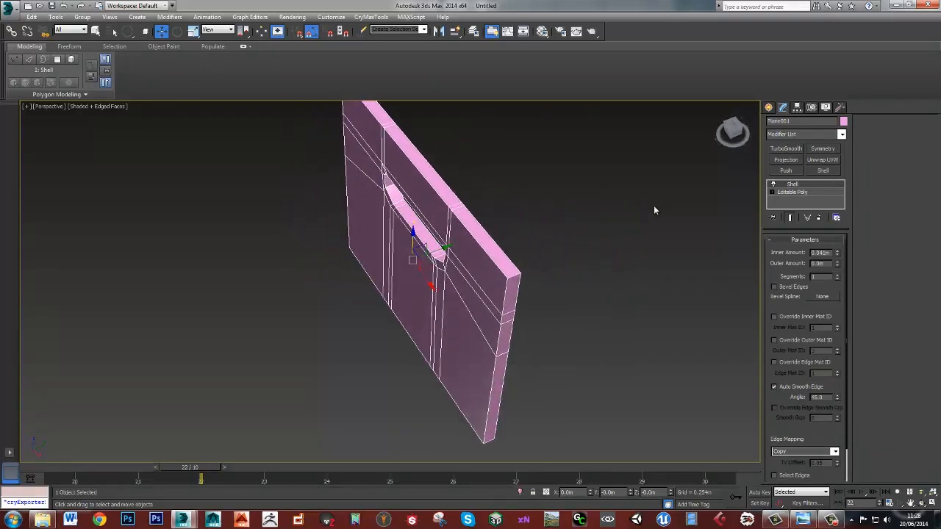
Reduce the Shell's inner amount to 0.03 m and check the plate's thickness from the front, back and side
{"action": "left_click", "coordinate": [838, 255]}
{"action": "middle_click_drag", "start_coordinate": [558, 259], "coordinate": [423, 229], "text": "alt"}
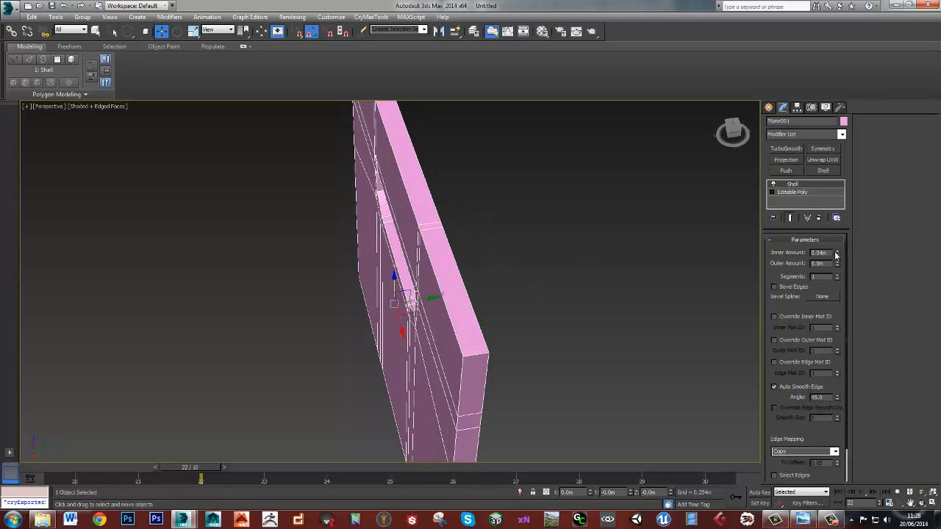
{"action": "left_click_drag", "start_coordinate": [836, 255], "coordinate": [838, 272]}
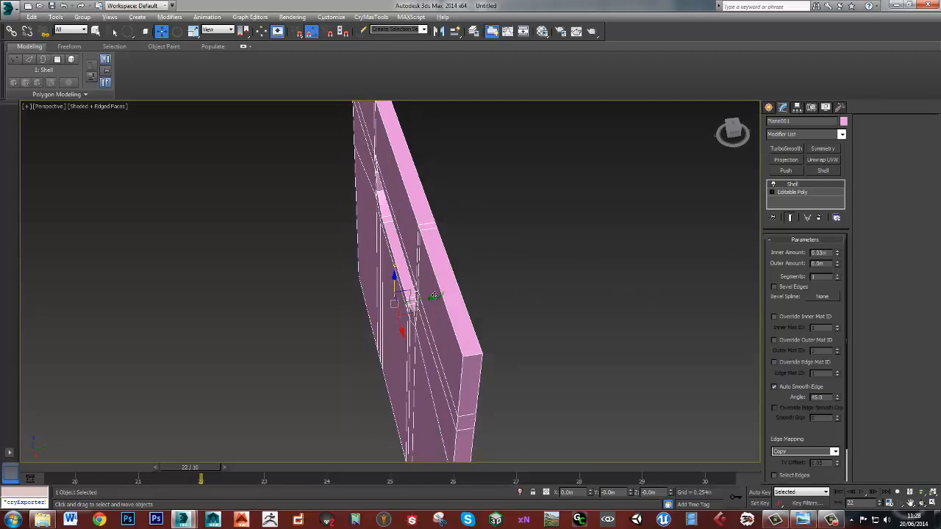
{"action": "middle_click_drag", "start_coordinate": [434, 296], "coordinate": [552, 286], "text": "alt"}
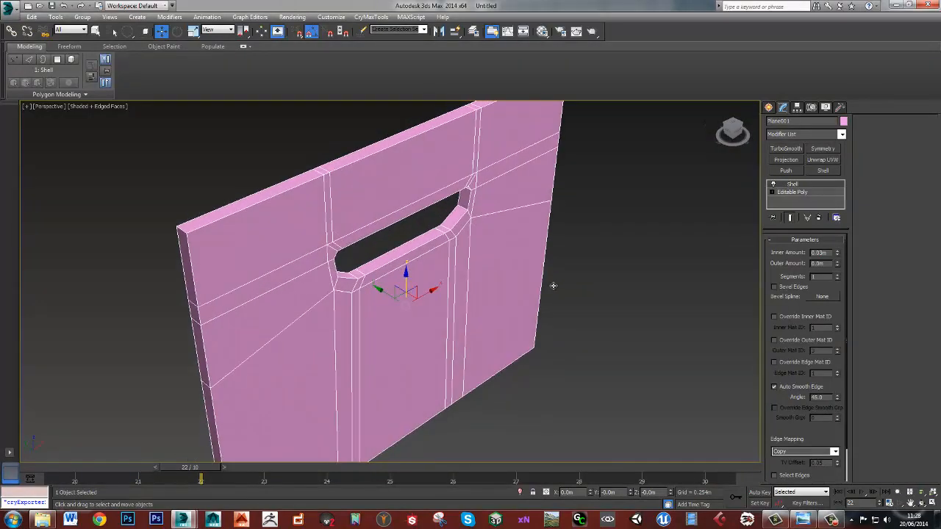
{"action": "mouse_move", "coordinate": [940, 57]}
{"action": "left_mouse_down"}
{"action": "mouse_move", "coordinate": [431, 0]}
{"action": "mouse_move", "coordinate": [940, 67]}
{"action": "left_mouse_up"}
{"action": "middle_click_drag", "start_coordinate": [341, 290], "coordinate": [601, 274], "text": "alt"}
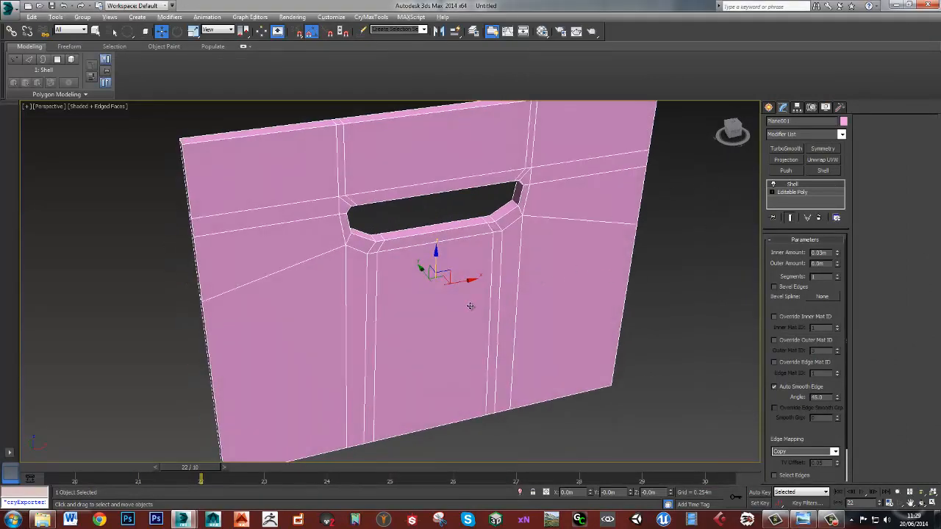
{"action": "middle_click_drag", "start_coordinate": [470, 306], "coordinate": [485, 269], "text": "alt"}
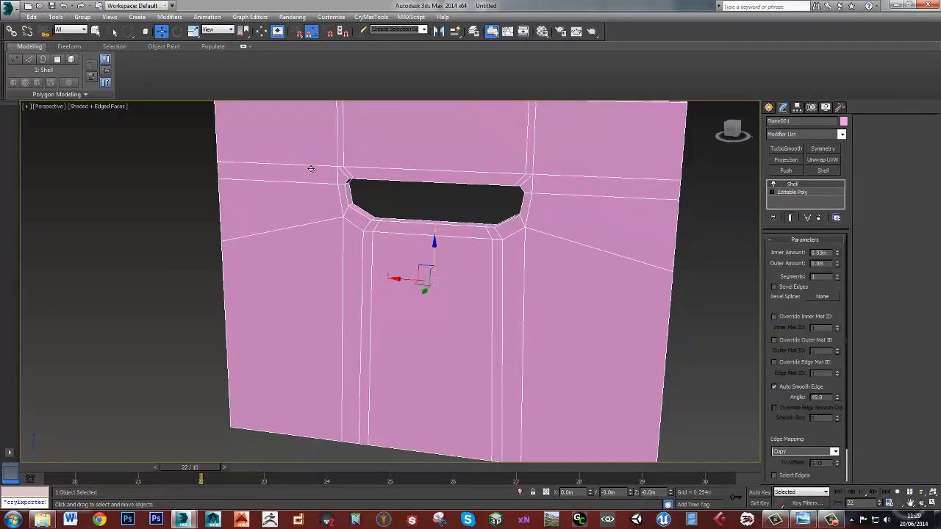
{"action": "middle_click_drag", "start_coordinate": [316, 148], "coordinate": [463, 176], "text": "alt"}
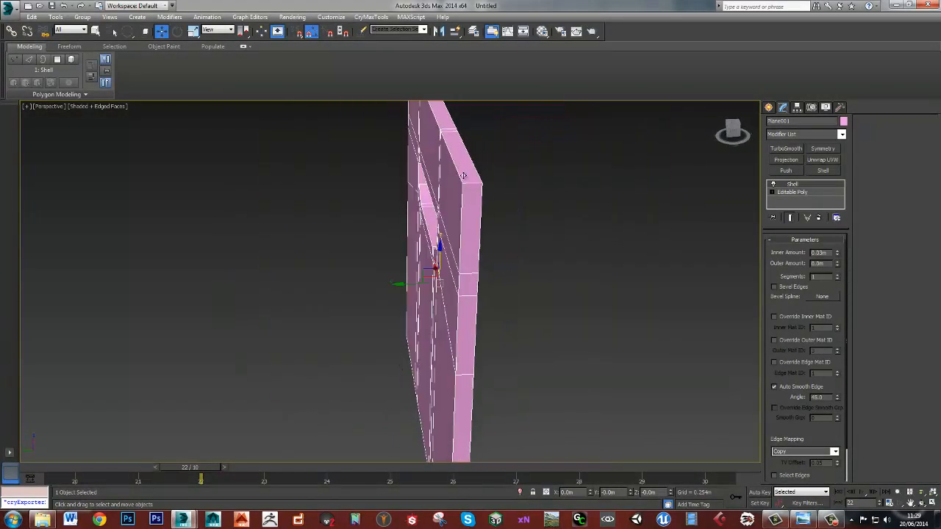
{"action": "middle_click_drag", "start_coordinate": [495, 281], "coordinate": [429, 257], "text": "alt"}
Collapse the Shell modifier and convert the thickened plate to an Editable Poly, with the plate deselected
{"action": "right_click", "coordinate": [806, 184]}
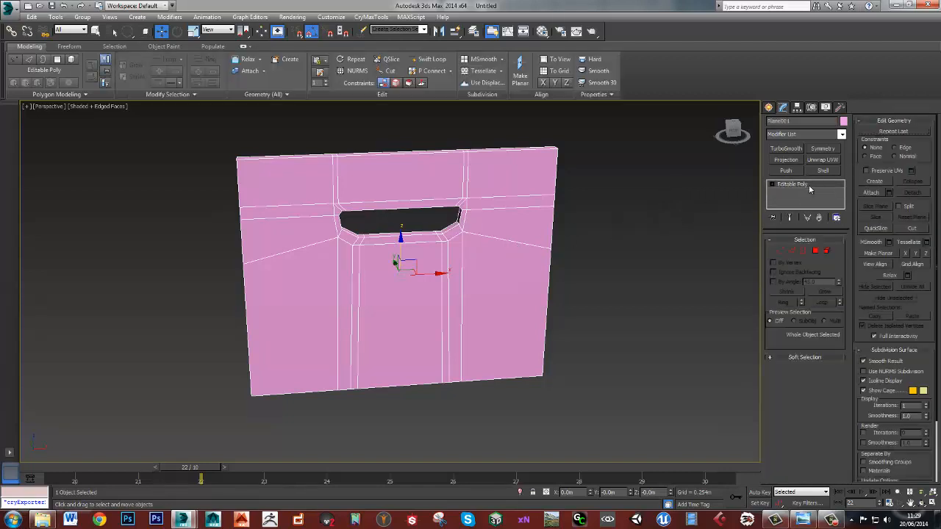
{"action": "right_click", "coordinate": [491, 278]}
{"action": "mouse_move", "coordinate": [543, 367]}
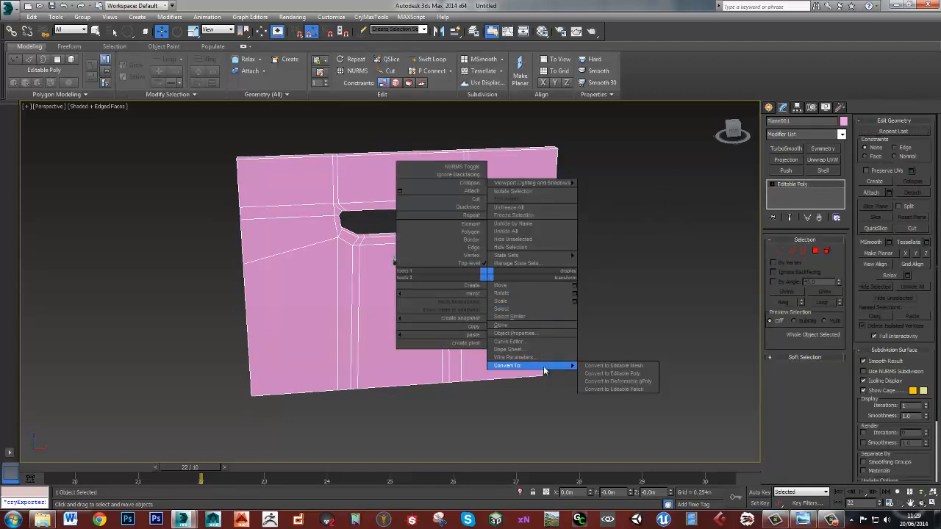
{"action": "left_click", "coordinate": [631, 374]}
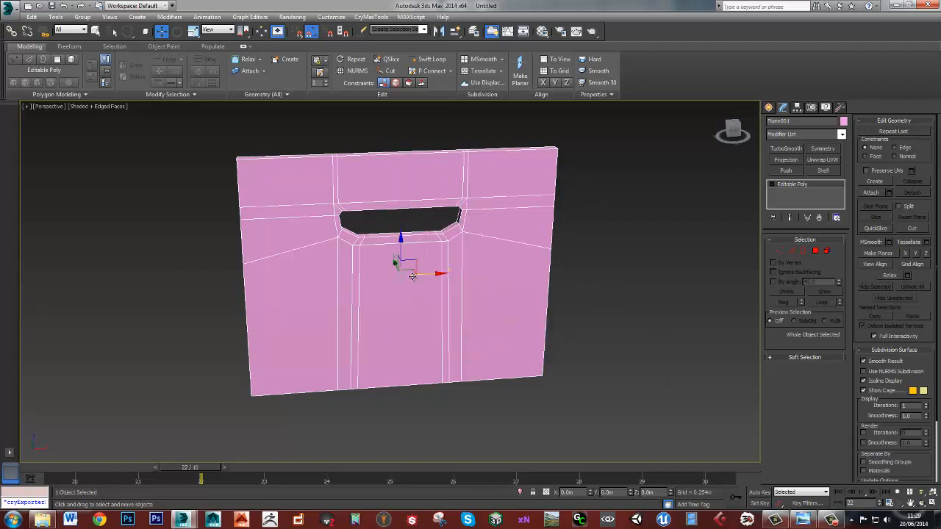
{"action": "left_click", "coordinate": [646, 238]}
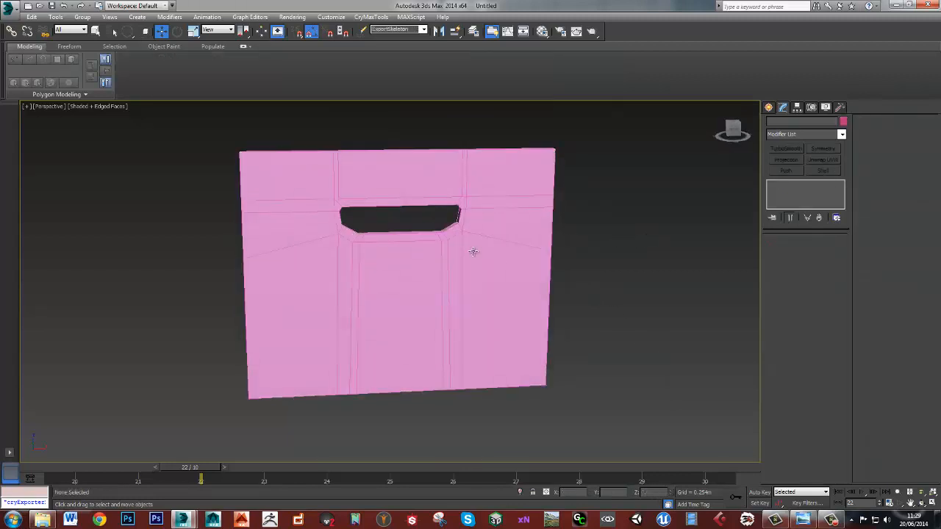
Apply a TurboSmooth modifier to the thickened plate with 3 iterations
{"action": "left_click", "coordinate": [422, 259]}
{"action": "left_click", "coordinate": [786, 149]}
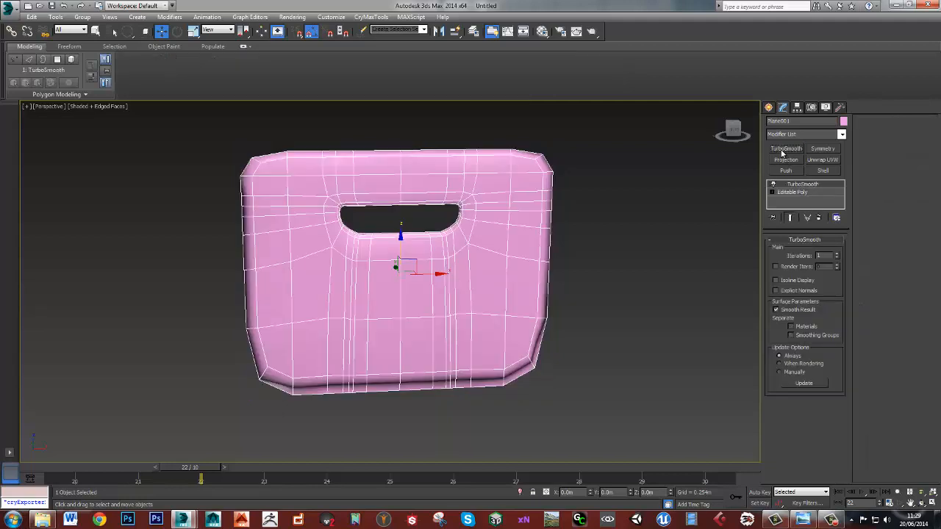
{"action": "left_click", "coordinate": [838, 254]}
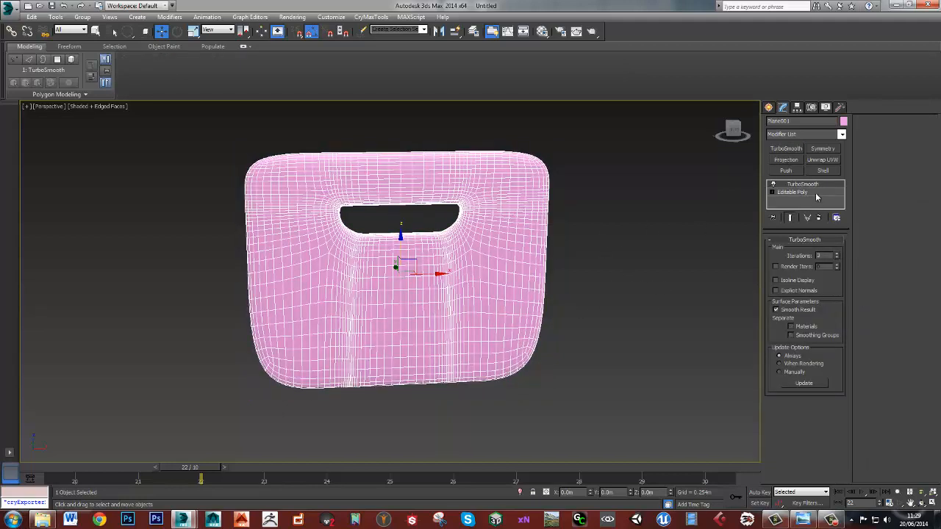
Deselect the plate, turn off the edged-faces display and examine the smoothed corners and handle opening
{"action": "left_click", "coordinate": [580, 271]}
{"action": "scroll", "coordinate": [447, 240], "scroll_direction": "up", "scroll_amount": 3}
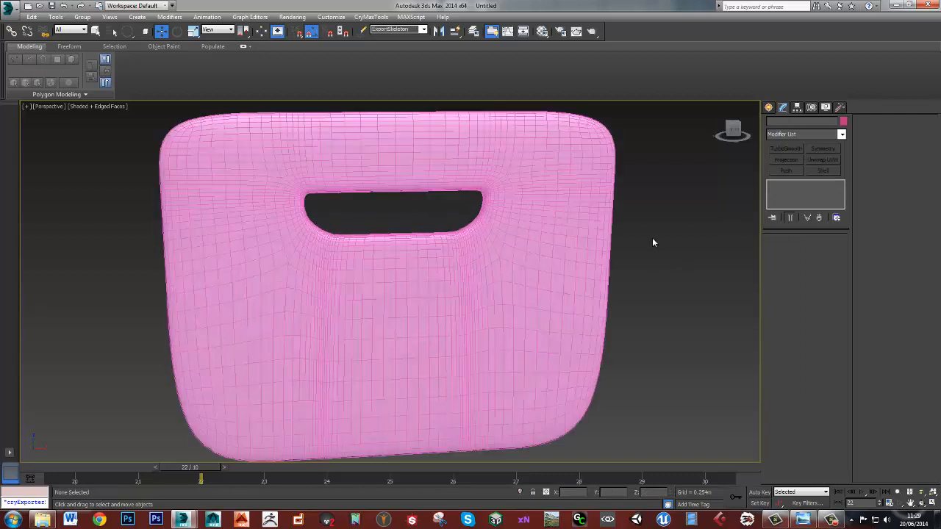
{"action": "key", "text": "F4"}
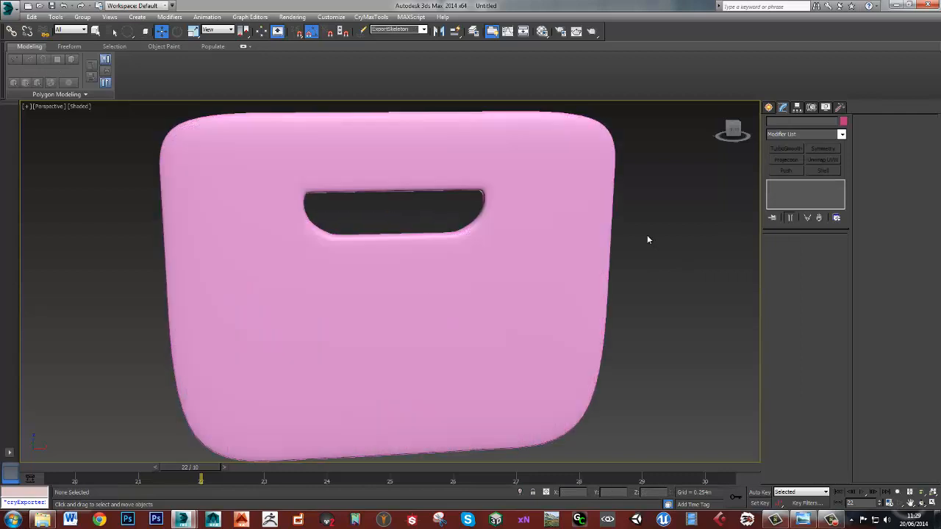
{"action": "middle_click_drag", "start_coordinate": [466, 234], "coordinate": [477, 239], "text": "alt"}
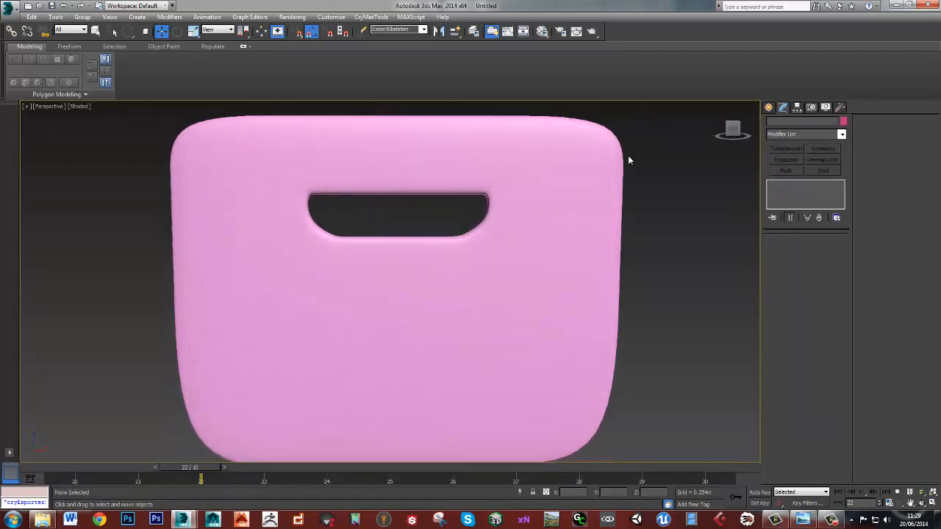
Return the plate to its Editable Poly level and add a Swift Loop just below its top edge
{"action": "left_click", "coordinate": [544, 216]}
{"action": "left_click", "coordinate": [794, 192]}
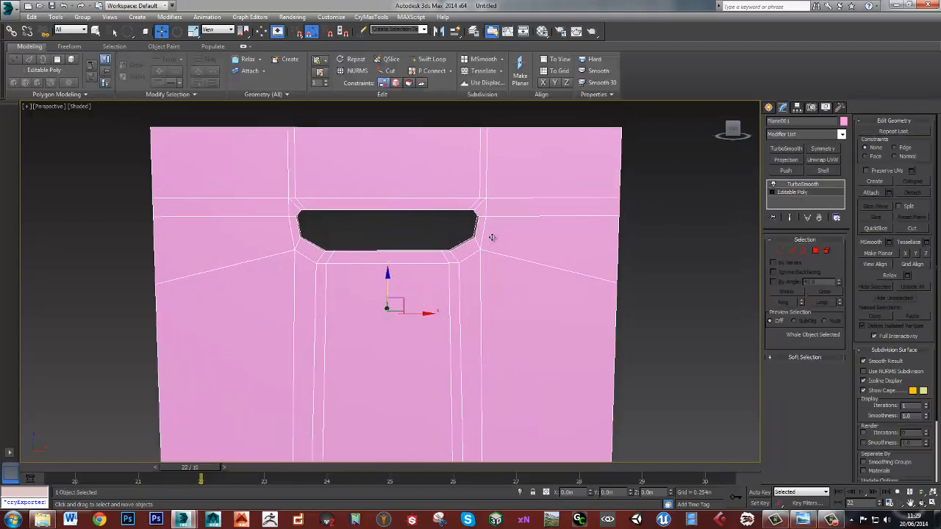
{"action": "key", "text": "shift+alt+w"}
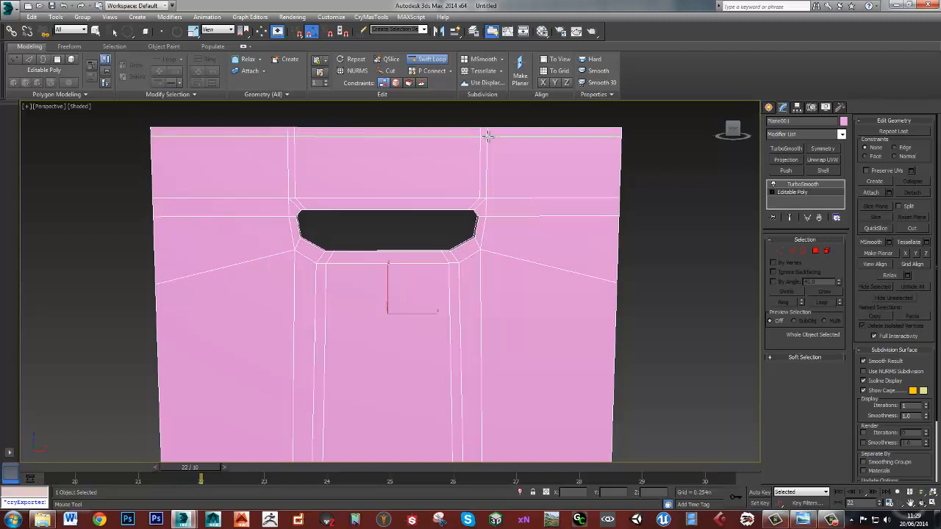
{"action": "middle_click_drag", "start_coordinate": [353, 176], "coordinate": [198, 169], "text": "alt"}
{"action": "scroll", "coordinate": [326, 154], "scroll_direction": "up", "scroll_amount": 5}
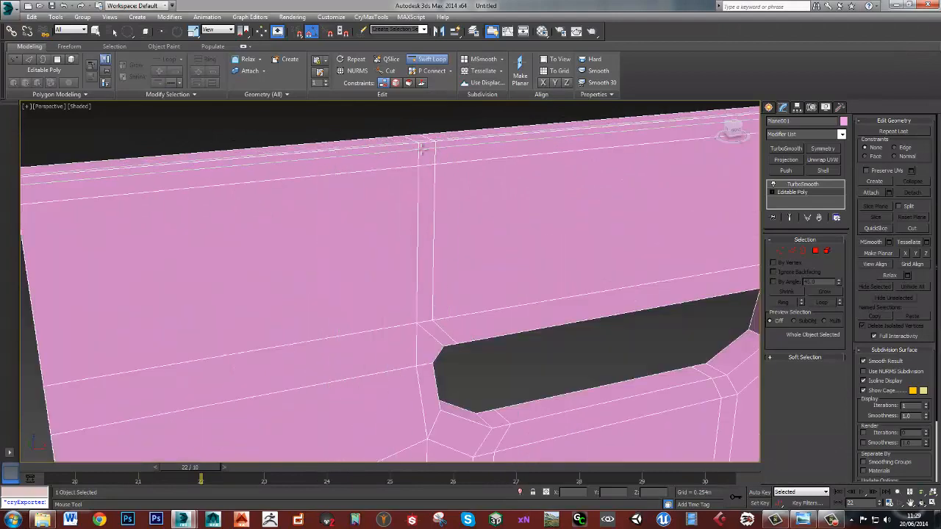
Try a further supporting loop tight against the plate's top edge and preview the sharper edge under TurboSmooth
{"action": "middle_click_drag", "start_coordinate": [420, 147], "coordinate": [421, 188], "text": "alt"}
{"action": "scroll", "coordinate": [425, 147], "scroll_direction": "up", "scroll_amount": 2}
{"action": "key", "text": "w"}
{"action": "key", "text": "alt+1"}
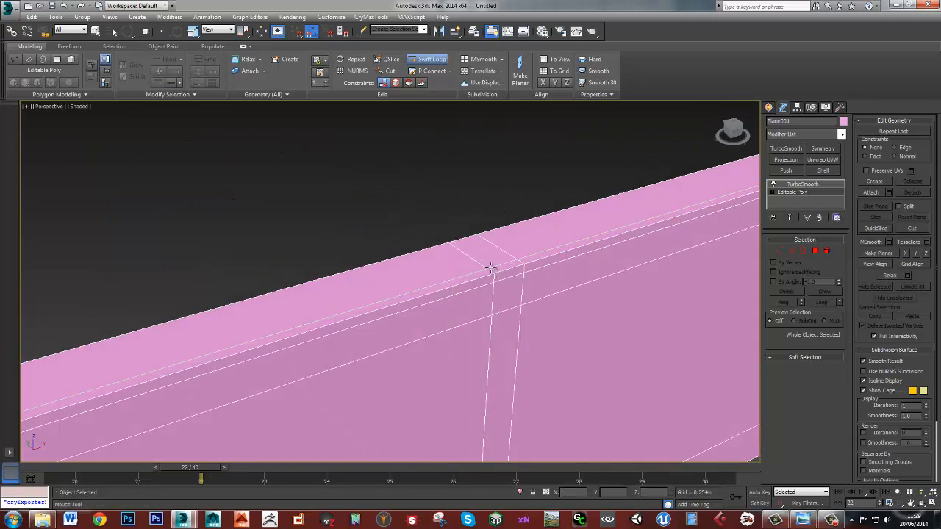
{"action": "key", "text": "w"}
{"action": "left_click", "coordinate": [803, 185]}
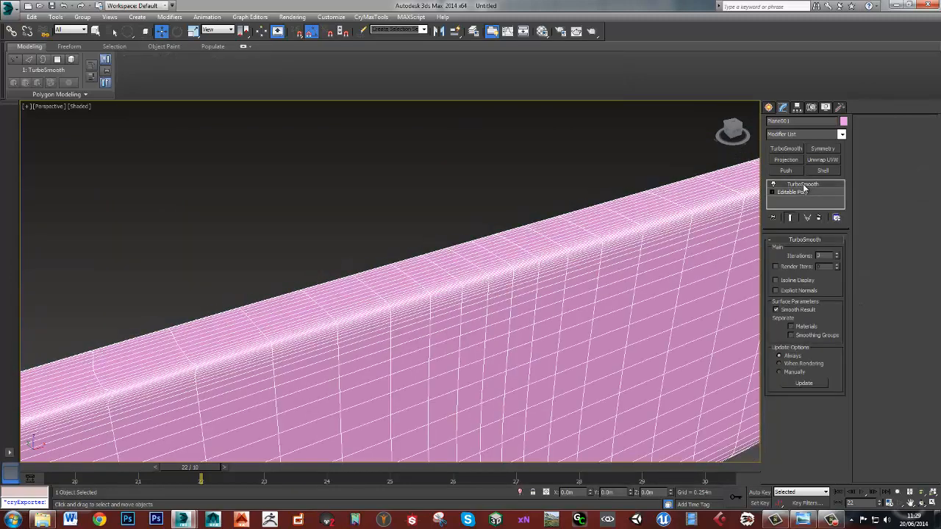
{"action": "left_click", "coordinate": [493, 199]}
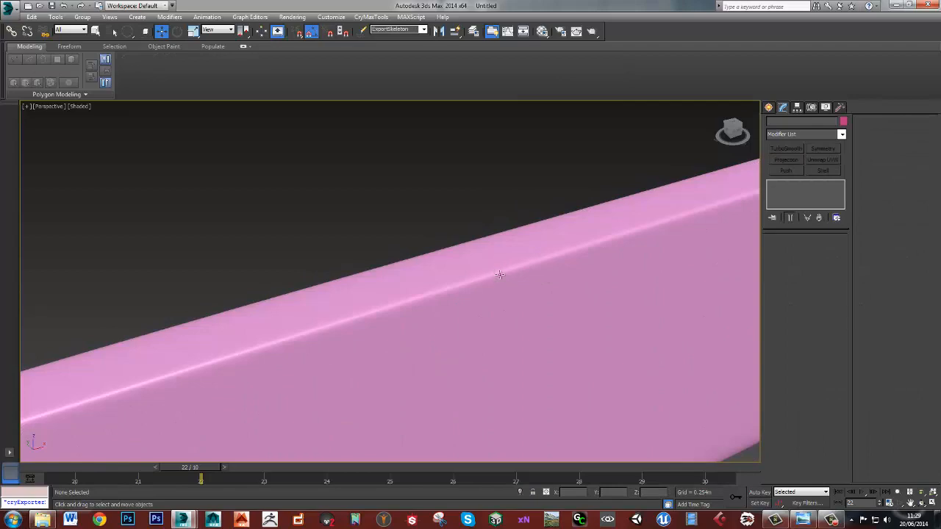
Inspect the sharpened top edge up close and undo the tight supporting loop
{"action": "scroll", "coordinate": [503, 243], "scroll_direction": "up", "scroll_amount": 4}
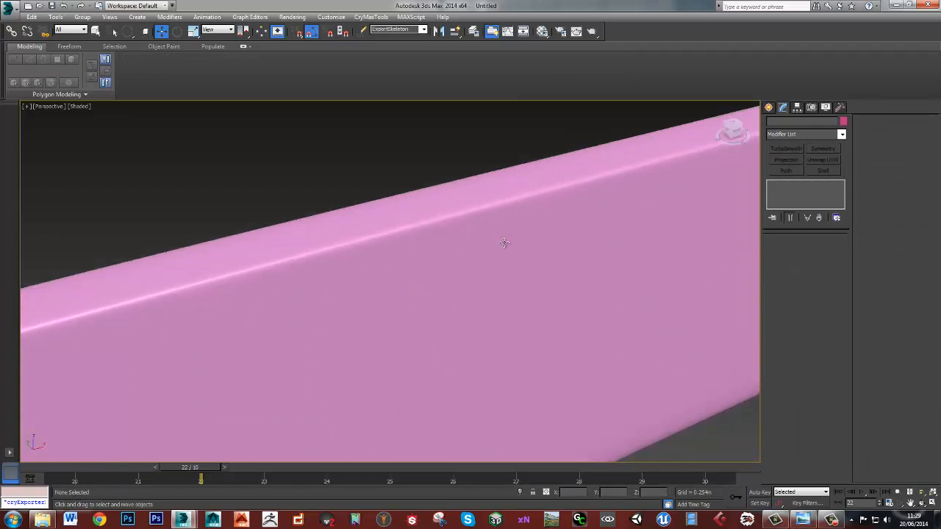
{"action": "left_click", "coordinate": [505, 244]}
{"action": "scroll", "coordinate": [506, 243], "scroll_direction": "up", "scroll_amount": 1}
{"action": "key", "text": "ctrl+z"}
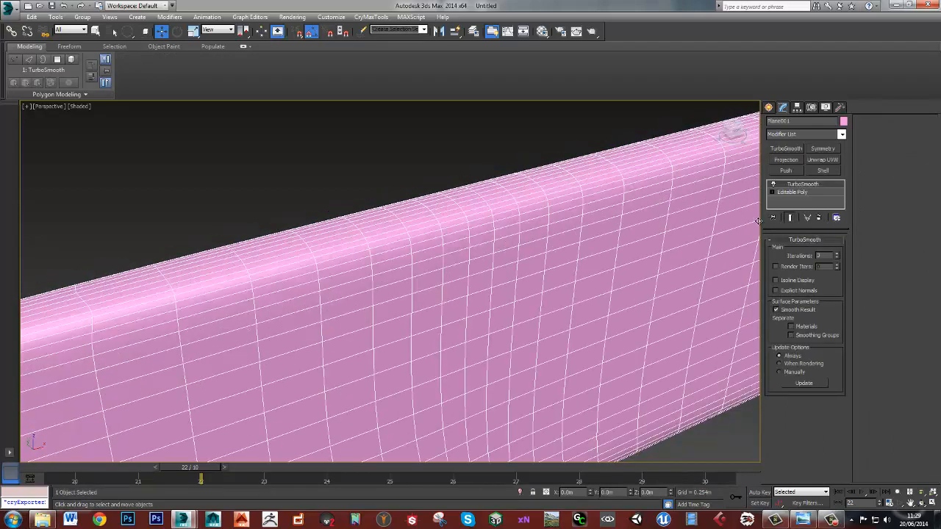
Add a Swift Loop along the middle of the plate's thickness and return to the TurboSmooth result
{"action": "left_click", "coordinate": [805, 192]}
{"action": "key", "text": "alt+shift+w"}
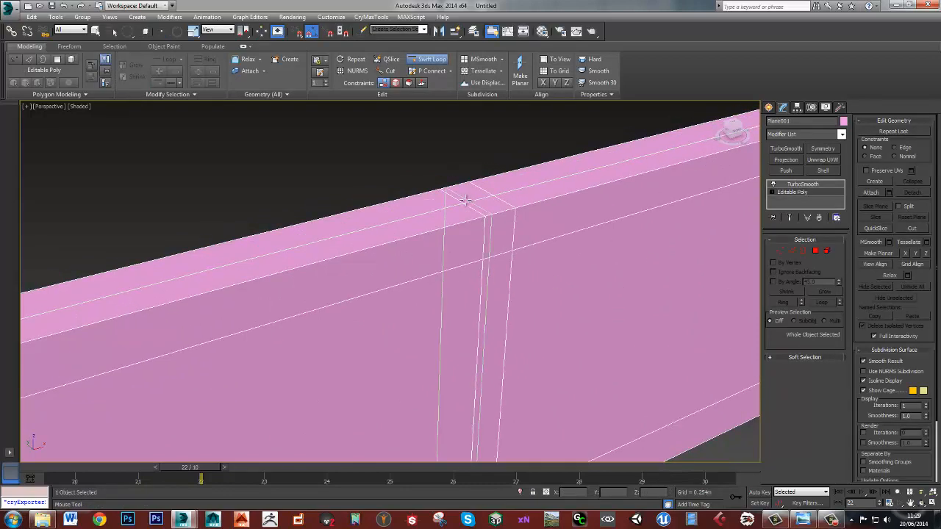
{"action": "middle_click_drag", "start_coordinate": [458, 250], "coordinate": [434, 258], "text": "alt"}
{"action": "key", "text": "w"}
{"action": "left_click", "coordinate": [804, 183]}
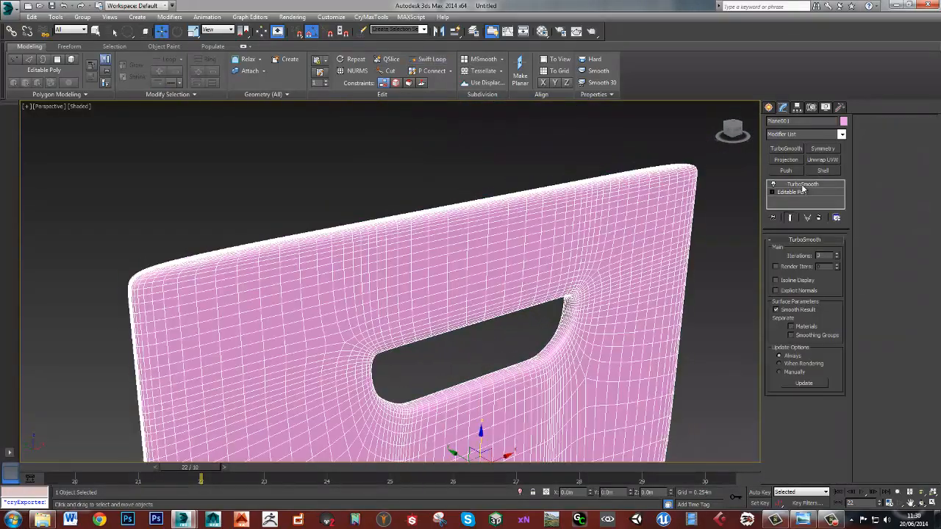
Examine the smoothed top edge and handle opening, comparing the edge softness with the planks in the crate reference photo
{"action": "left_click", "coordinate": [440, 186]}
{"action": "scroll", "coordinate": [450, 213], "scroll_direction": "up", "scroll_amount": 4}
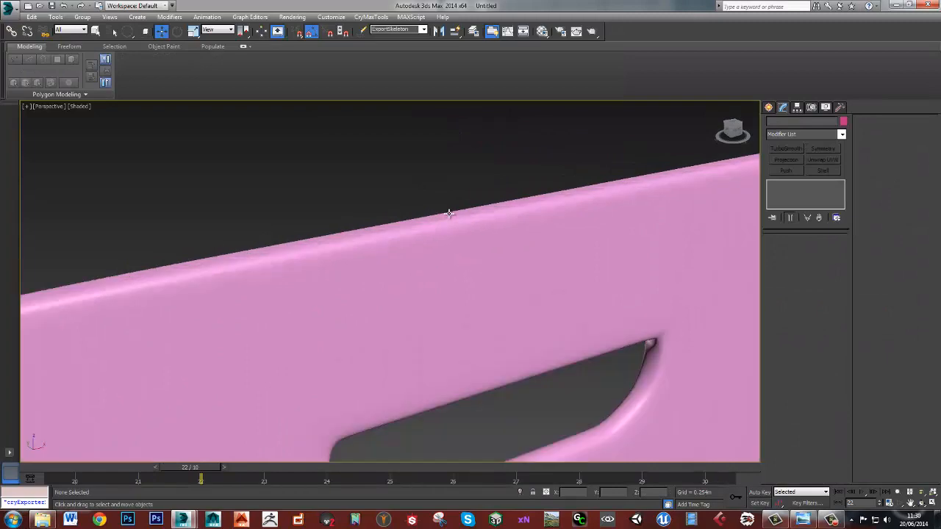
{"action": "middle_click_drag", "start_coordinate": [432, 225], "coordinate": [439, 239], "text": "alt"}
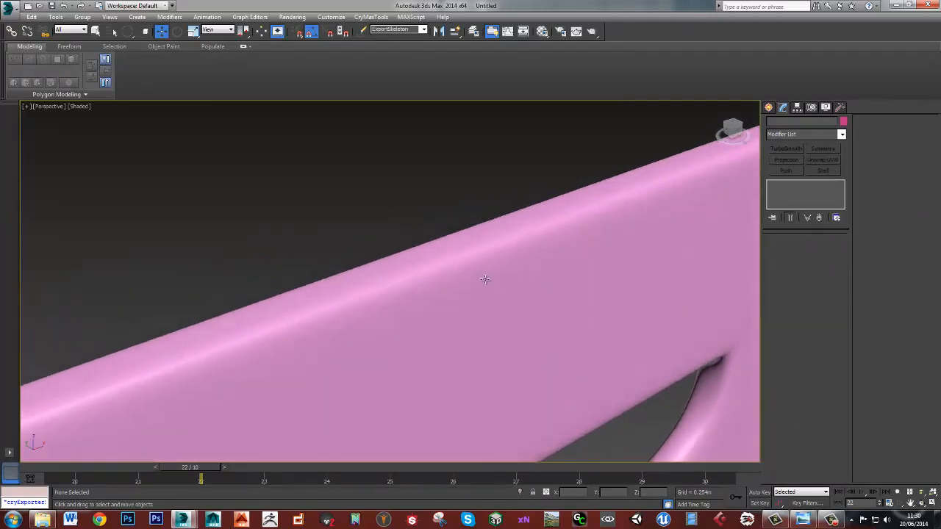
{"action": "key", "text": "alt+Tab"}
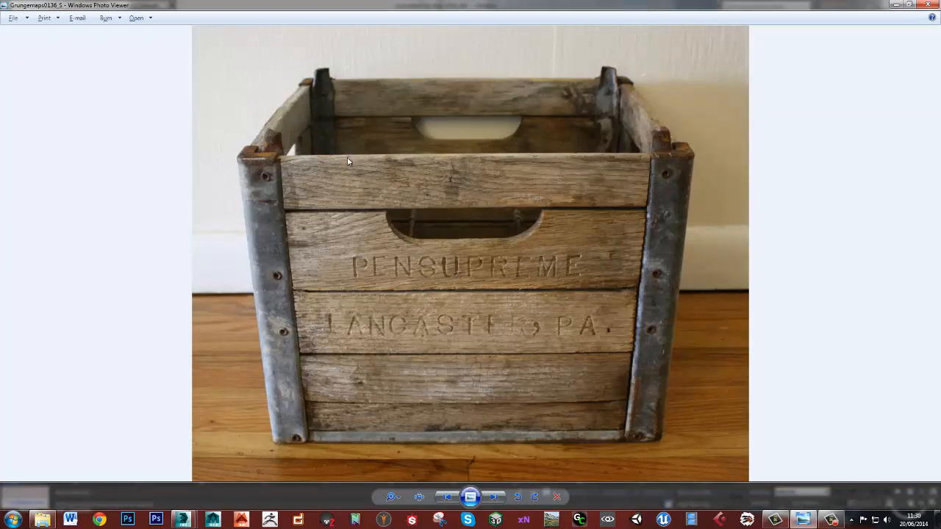
{"action": "key", "text": "alt+Tab"}
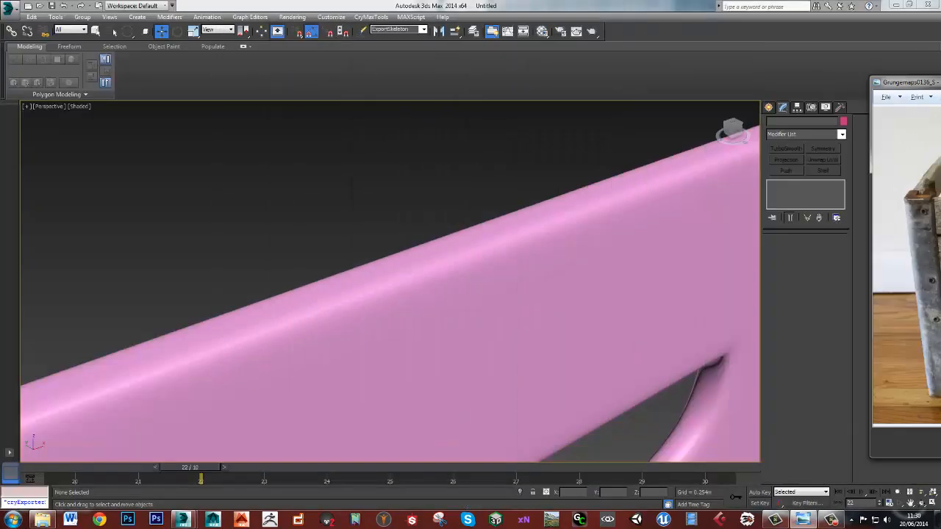
{"action": "middle_click_drag", "start_coordinate": [517, 310], "coordinate": [480, 258], "text": "alt"}
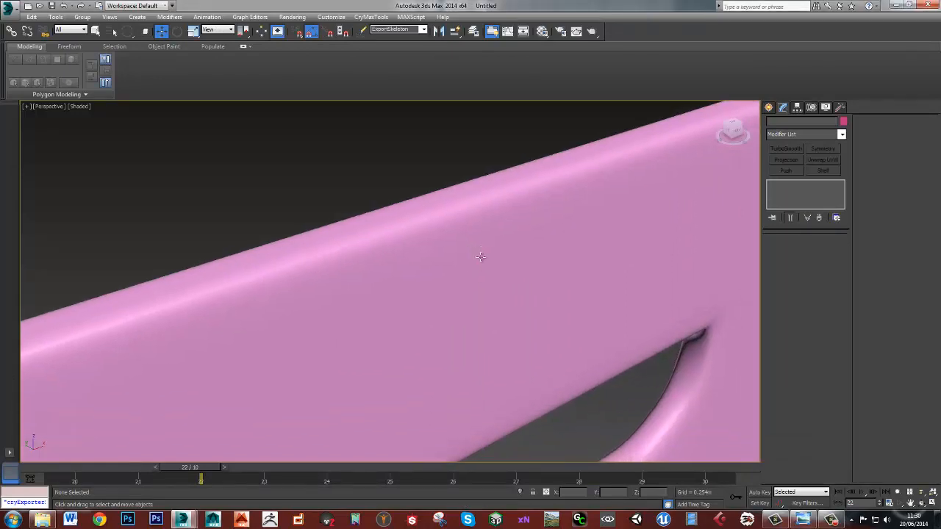
{"action": "scroll", "coordinate": [485, 300], "scroll_direction": "down", "scroll_amount": 5}
{"action": "middle_click_drag", "start_coordinate": [485, 302], "coordinate": [702, 270], "text": "alt"}
Add vertical Swift Loops close to the plate's left and right edges at the Editable Poly level
{"action": "left_click", "coordinate": [574, 302]}
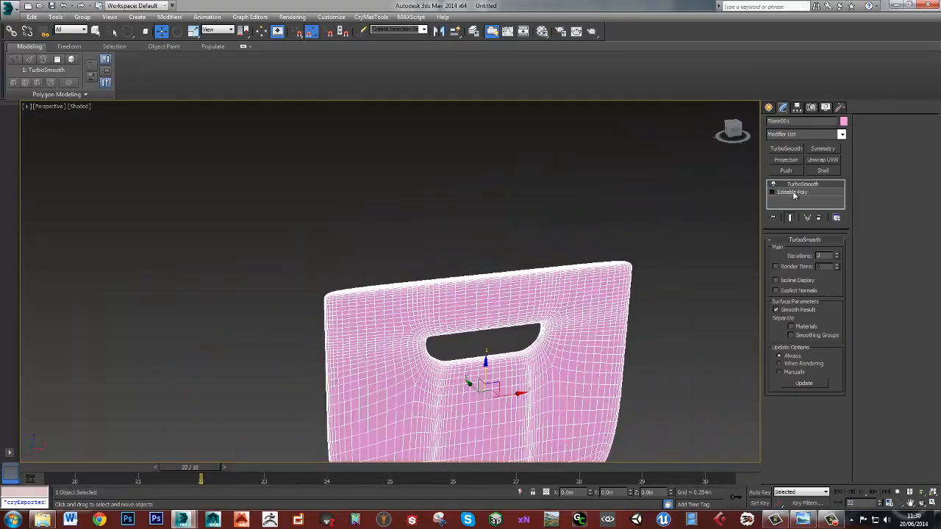
{"action": "scroll", "coordinate": [431, 231], "scroll_direction": "up", "scroll_amount": 5}
{"action": "key", "text": "alt+1"}
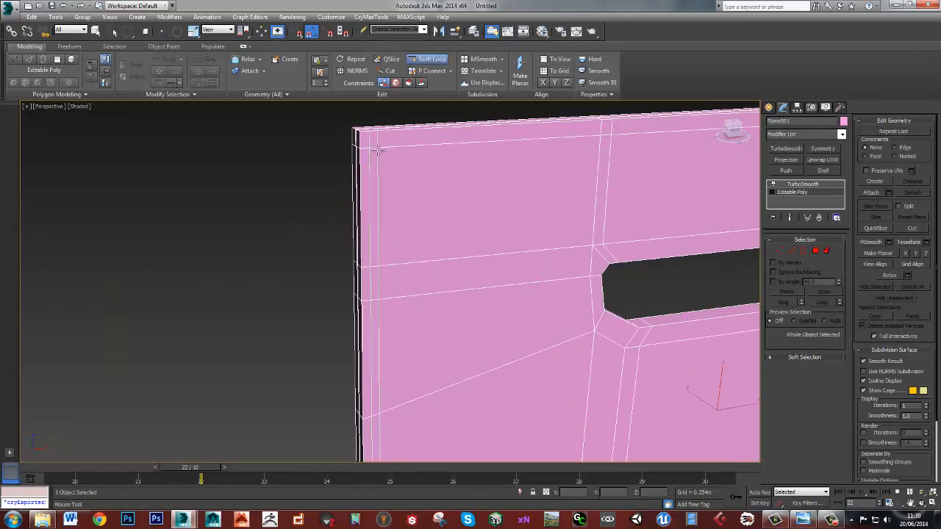
{"action": "middle_click_drag", "start_coordinate": [397, 173], "coordinate": [436, 184], "text": "alt"}
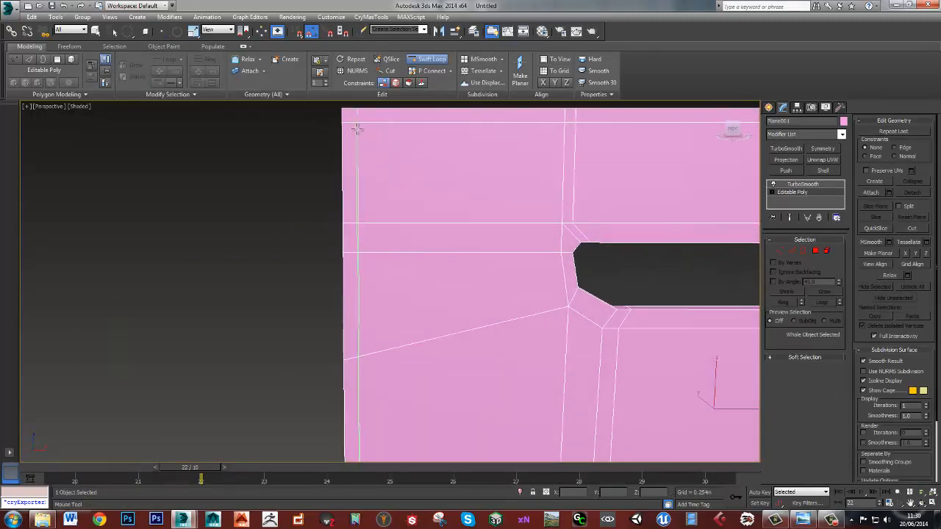
{"action": "middle_click_drag", "start_coordinate": [567, 237], "coordinate": [290, 243]}
{"action": "middle_click_drag", "start_coordinate": [634, 191], "coordinate": [576, 208]}
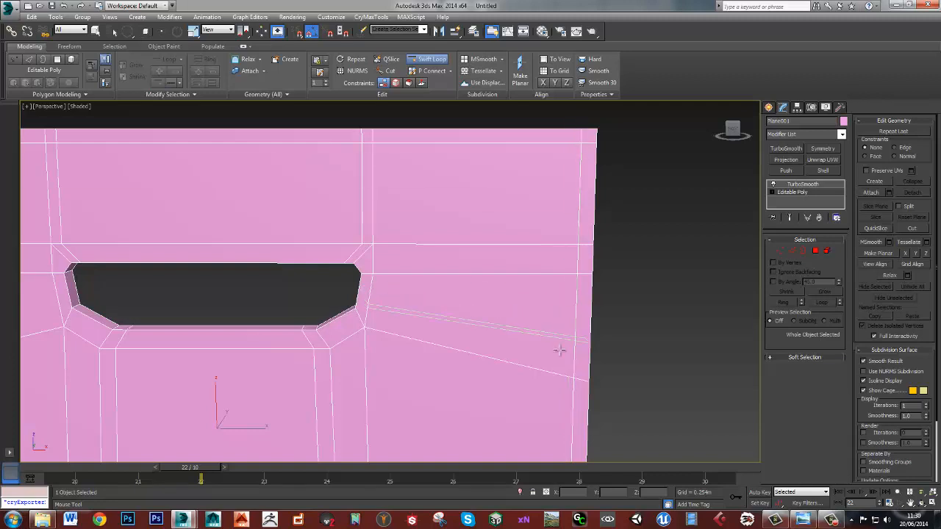
Add a horizontal supporting loop just above the plate's bottom edge
{"action": "middle_click_drag", "start_coordinate": [557, 348], "coordinate": [578, 161]}
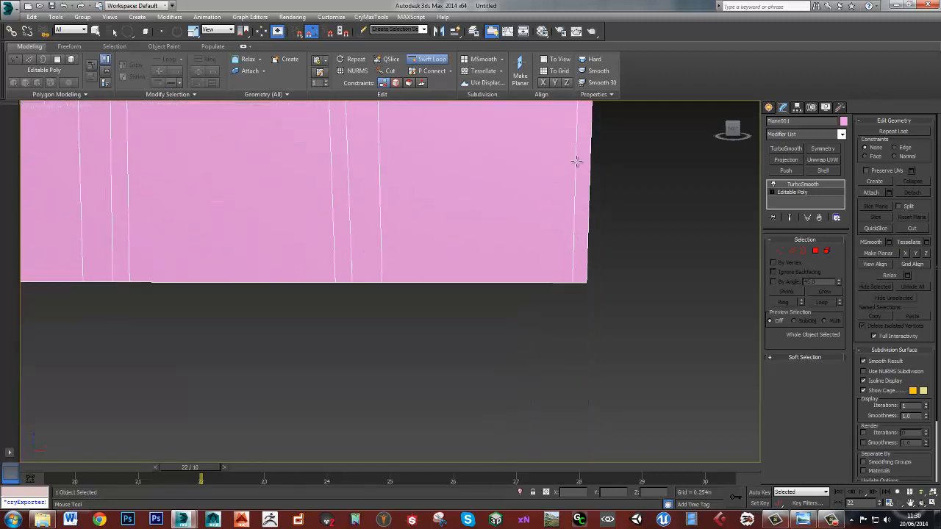
{"action": "left_click", "coordinate": [578, 270]}
{"action": "key", "text": "w"}
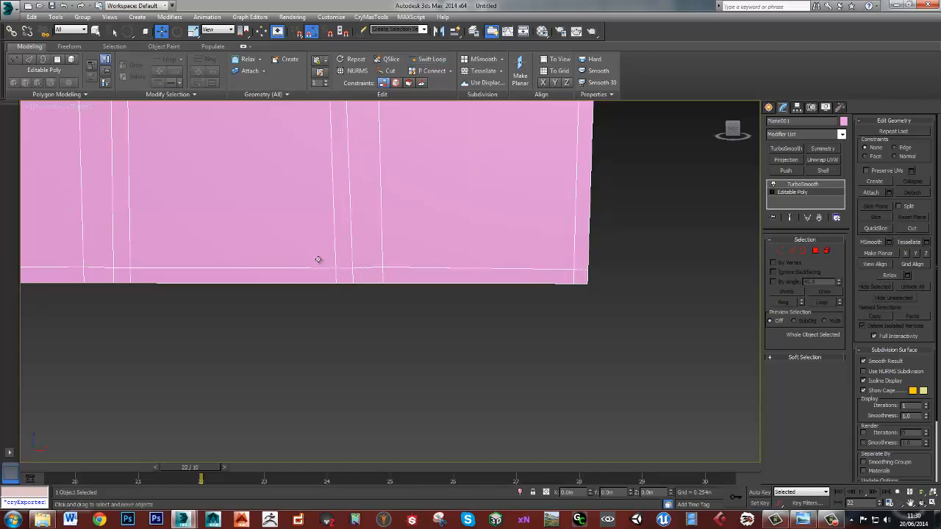
Add Swift Loops around the inner walls of the handle opening, through the plate's thickness
{"action": "middle_click_drag", "start_coordinate": [261, 234], "coordinate": [374, 295]}
{"action": "scroll", "coordinate": [374, 294], "scroll_direction": "down", "scroll_amount": 4}
{"action": "middle_click_drag", "start_coordinate": [305, 270], "coordinate": [522, 284], "text": "alt"}
{"action": "scroll", "coordinate": [342, 222], "scroll_direction": "up", "scroll_amount": 3}
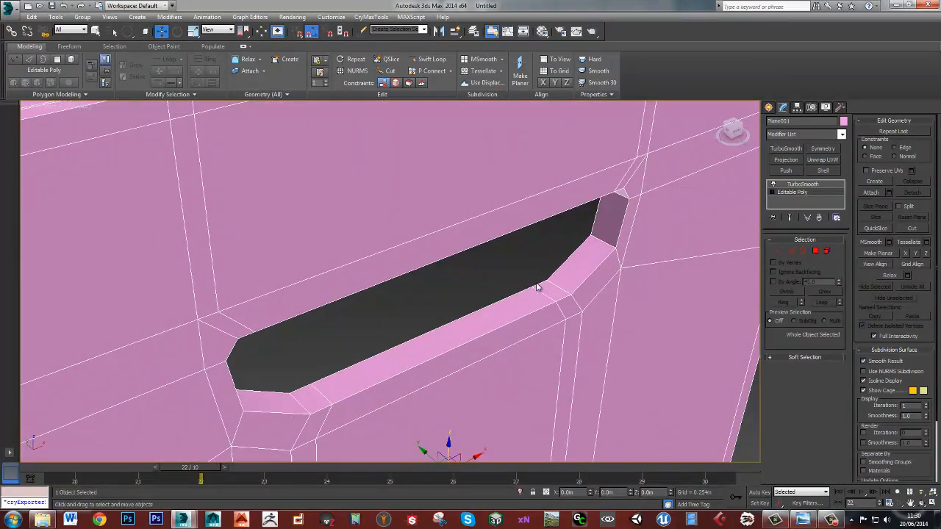
{"action": "scroll", "coordinate": [537, 287], "scroll_direction": "up", "scroll_amount": 2}
{"action": "key", "text": "alt+s"}
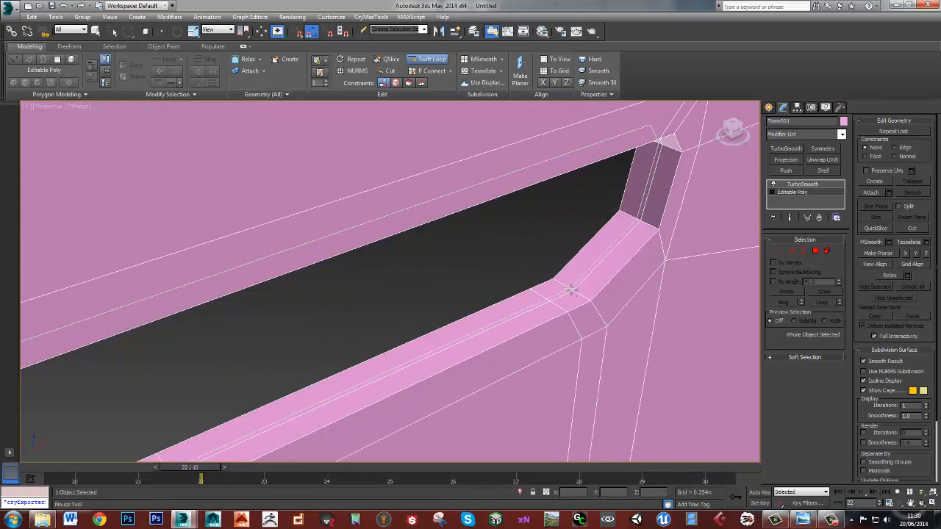
Add supporting loops around the rim of the handle opening on the plate's front and back faces
{"action": "middle_click_drag", "start_coordinate": [567, 286], "coordinate": [581, 314], "text": "alt"}
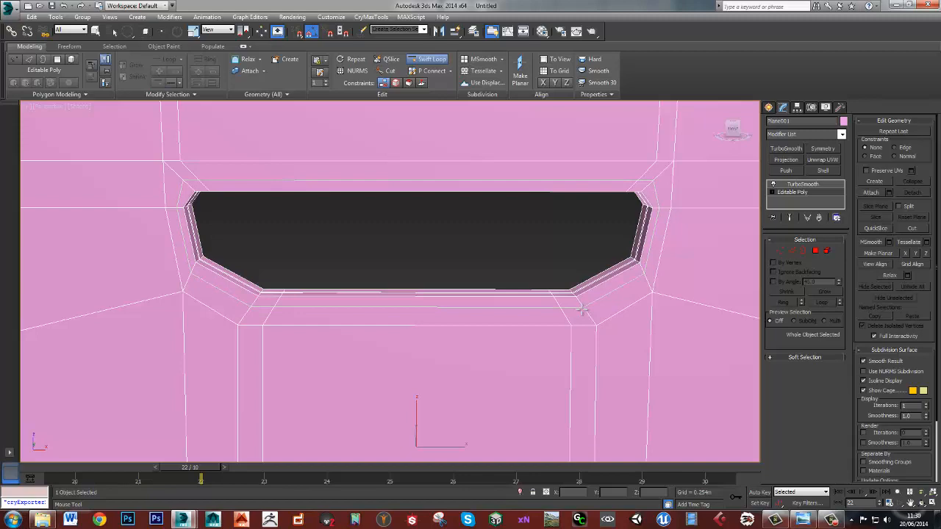
{"action": "middle_click_drag", "start_coordinate": [581, 310], "coordinate": [573, 320], "text": "alt"}
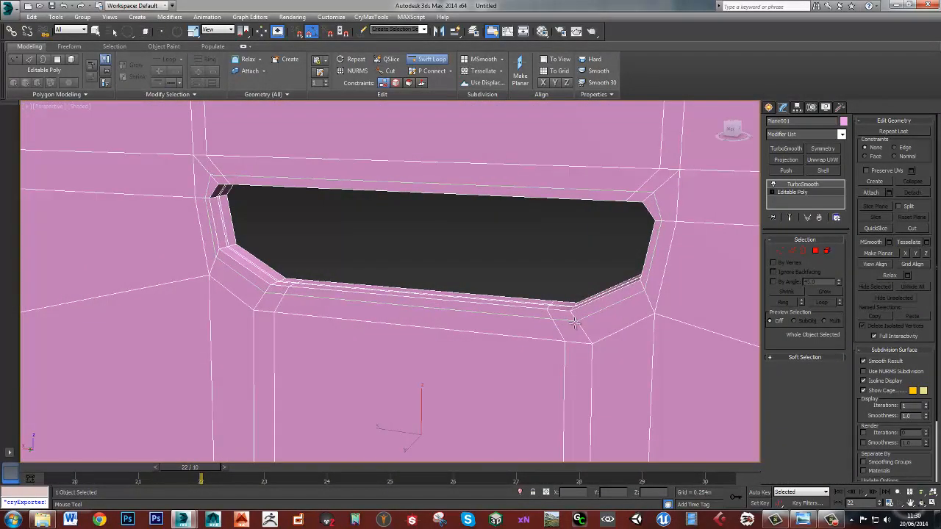
{"action": "key", "text": "w"}
Scale the back rim loop's two side vertices outward along X to about 101%
{"action": "key", "text": "1"}
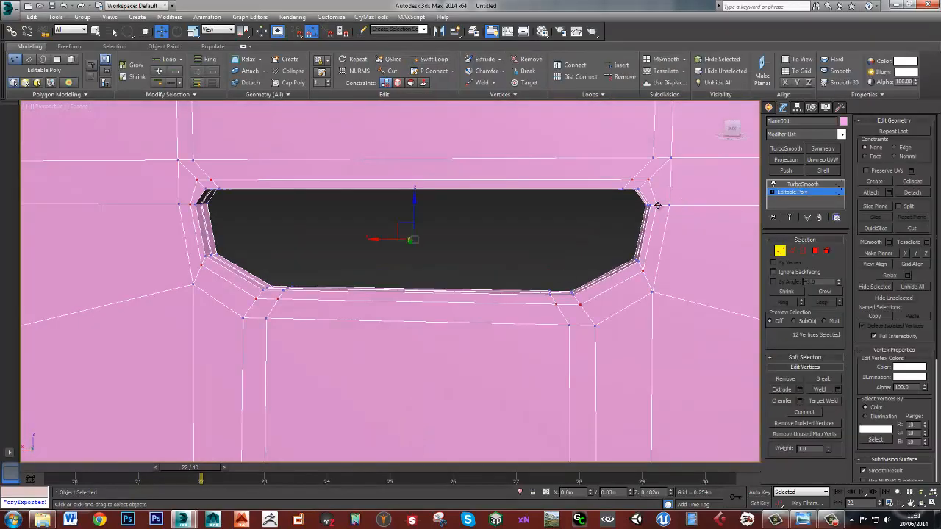
{"action": "left_click", "coordinate": [658, 205]}
{"action": "left_click", "coordinate": [190, 205], "text": "ctrl"}
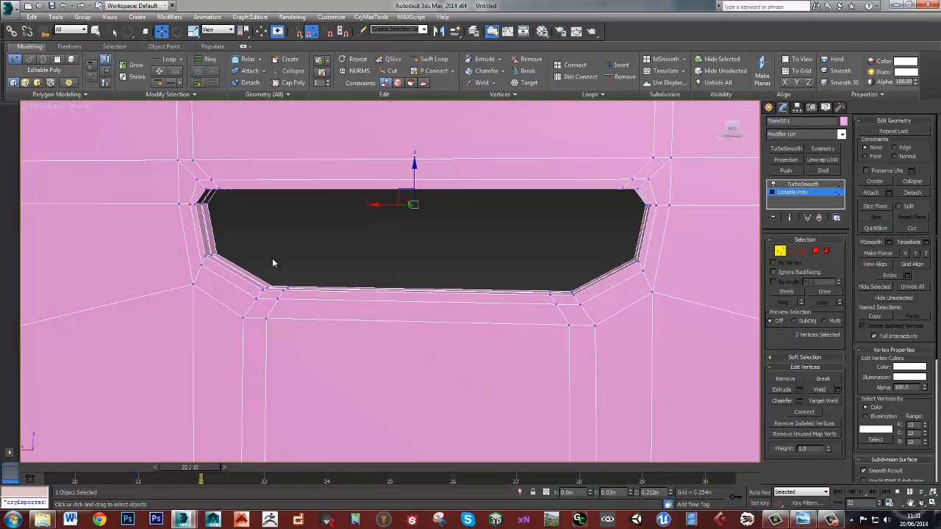
{"action": "key", "text": "r"}
{"action": "left_click_drag", "start_coordinate": [457, 206], "coordinate": [455, 206]}
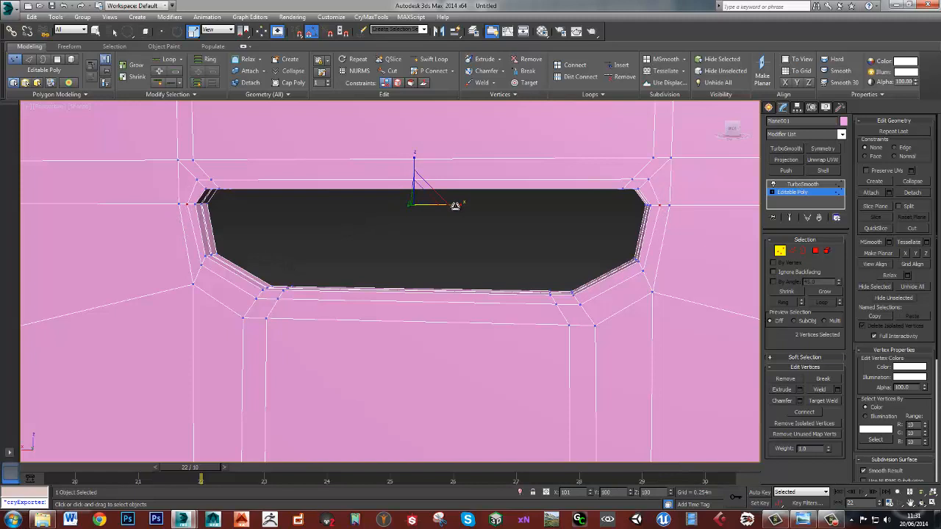
Move the back rim loop's two lower corner vertices slightly outward, away from the handle opening
{"action": "left_click", "coordinate": [202, 262]}
{"action": "key", "text": "w"}
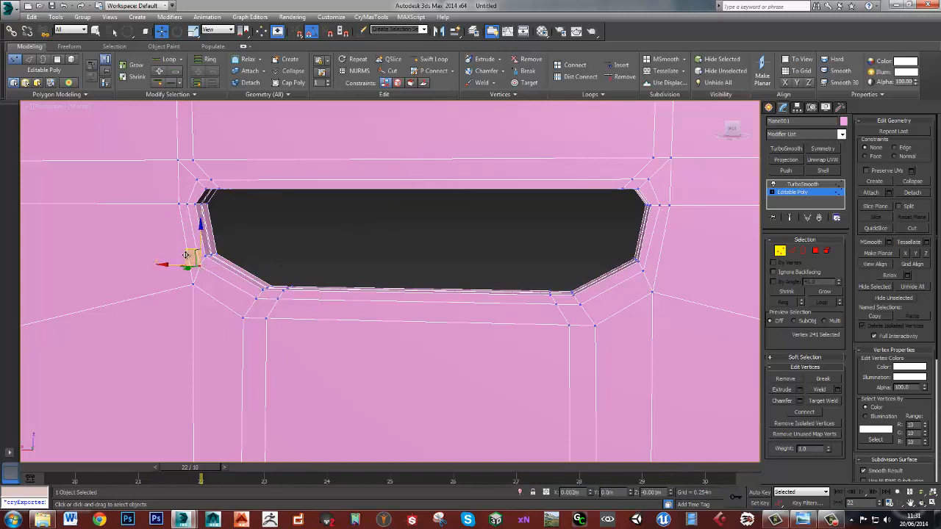
{"action": "left_click_drag", "start_coordinate": [185, 255], "coordinate": [233, 267]}
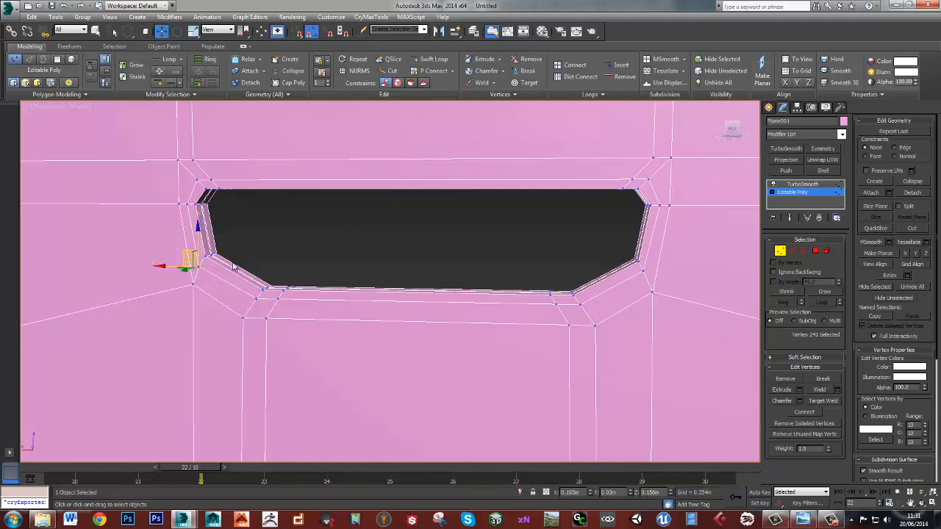
{"action": "left_click", "coordinate": [641, 269]}
{"action": "left_click_drag", "start_coordinate": [631, 258], "coordinate": [637, 261]}
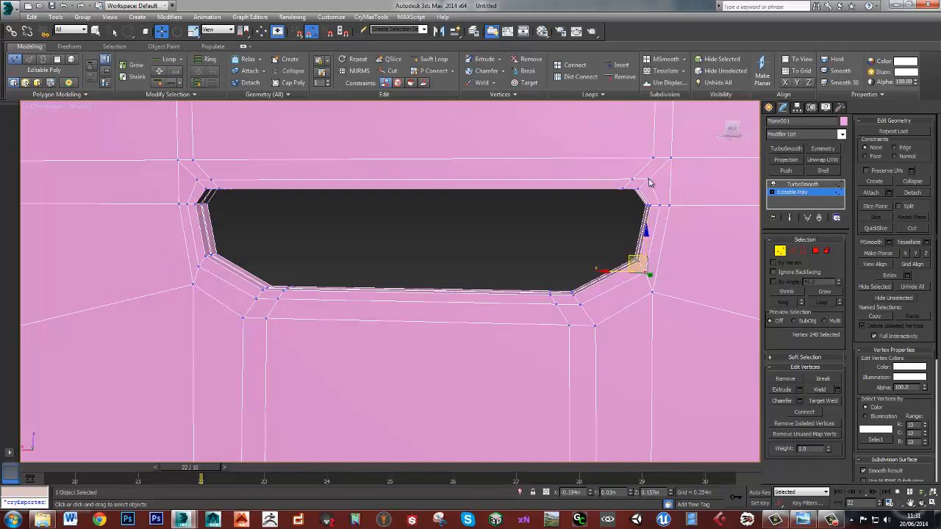
Add short horizontal Swift Loops through the upper corners of the handle opening, one on each side of the plate
{"action": "middle_click_drag", "start_coordinate": [655, 258], "coordinate": [366, 244], "text": "alt"}
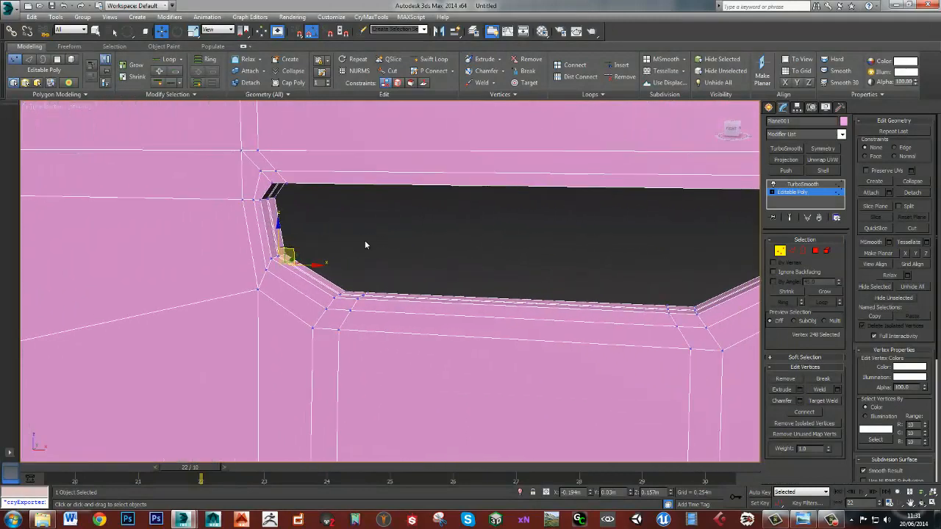
{"action": "mouse_move", "coordinate": [423, 244]}
{"action": "middle_mouse_down", "text": "alt"}
{"action": "mouse_move", "coordinate": [397, 233]}
{"action": "mouse_move", "coordinate": [427, 235]}
{"action": "middle_mouse_up", "text": "alt"}
{"action": "key", "text": "alt+s"}
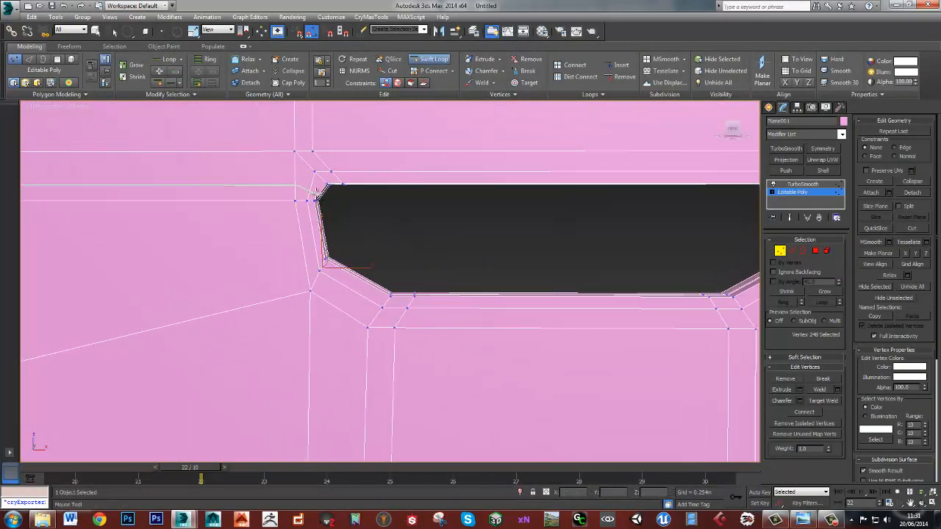
{"action": "left_click", "coordinate": [317, 193]}
{"action": "middle_click_drag", "start_coordinate": [325, 195], "coordinate": [533, 197], "text": "alt"}
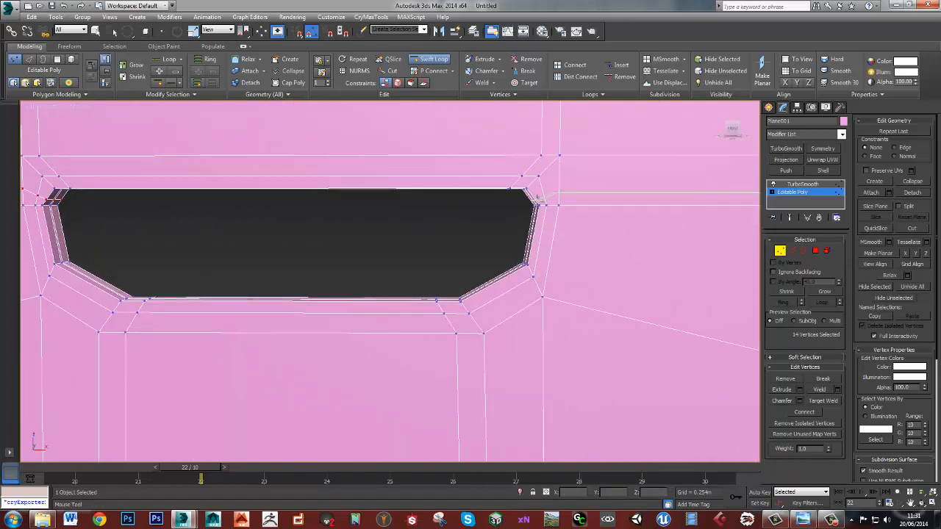
{"action": "key", "text": "w"}
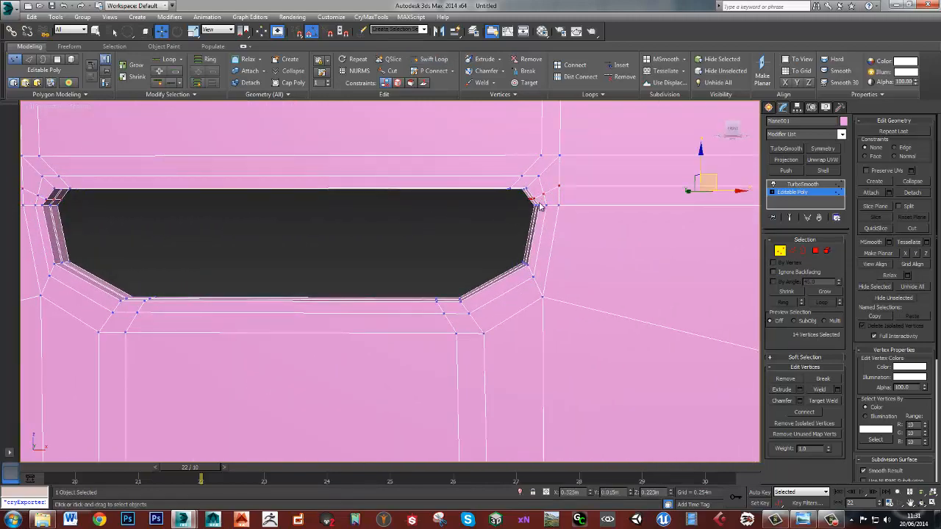
Inspect the handle plate with its TurboSmooth result, from the opening down to the plate's bottom edge
{"action": "left_click", "coordinate": [802, 184]}
{"action": "left_click", "coordinate": [443, 221]}
{"action": "scroll", "coordinate": [443, 222], "scroll_direction": "down", "scroll_amount": 3}
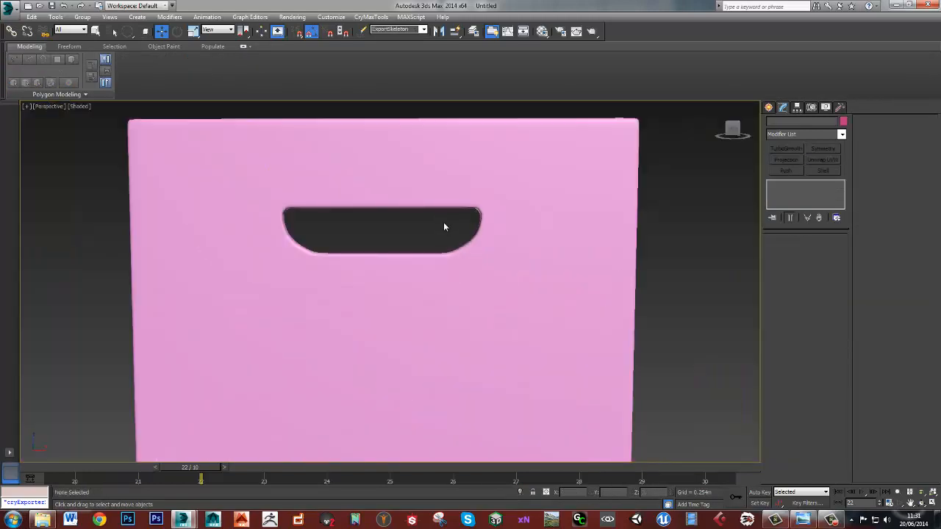
{"action": "scroll", "coordinate": [456, 243], "scroll_direction": "down", "scroll_amount": 4}
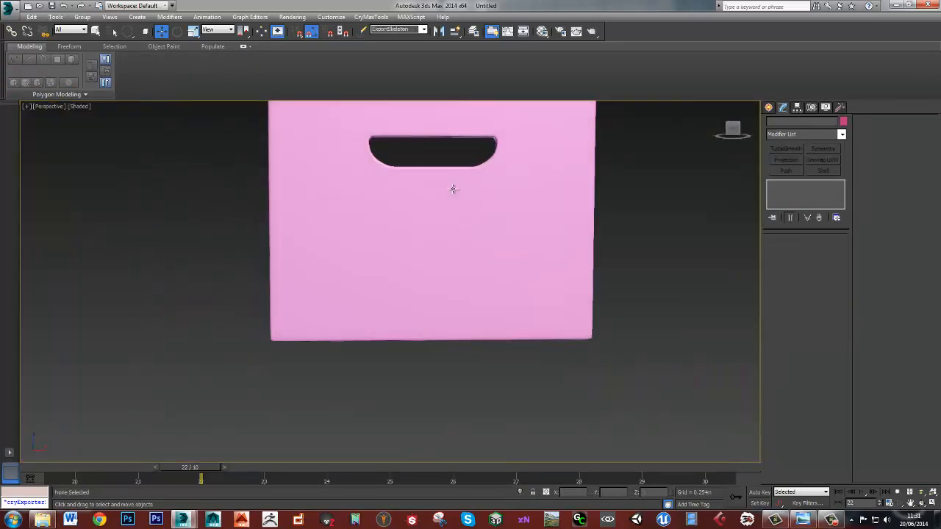
{"action": "middle_click_drag", "start_coordinate": [456, 192], "coordinate": [521, 288], "text": "alt"}
{"action": "left_click", "coordinate": [520, 288]}
Move the plate's lower horizontal supporting loop closer to the bottom edge, to about Z -0.386 m, and view the smoothed plate
{"action": "left_click", "coordinate": [791, 192]}
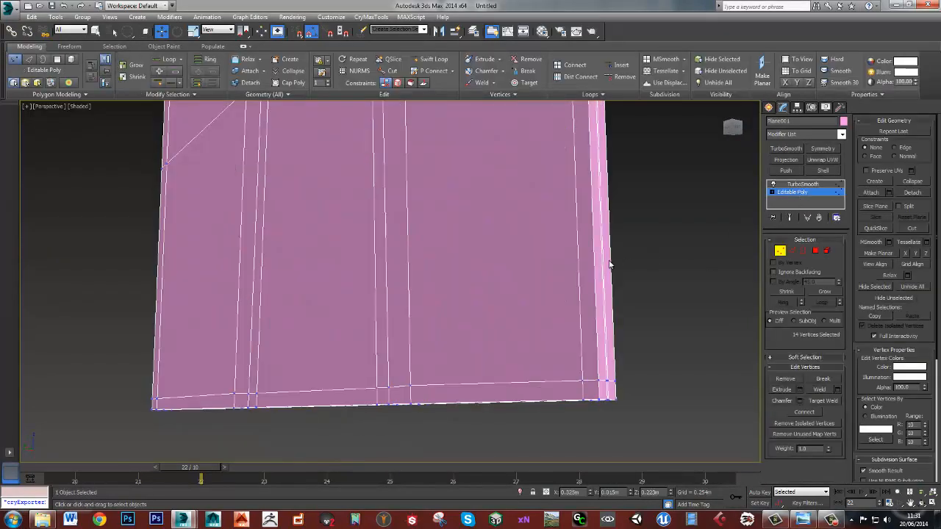
{"action": "middle_click_drag", "start_coordinate": [610, 265], "coordinate": [716, 256], "text": "alt"}
{"action": "middle_click_drag", "start_coordinate": [340, 358], "coordinate": [363, 343]}
{"action": "key", "text": "2"}
{"action": "double_click", "coordinate": [232, 376]}
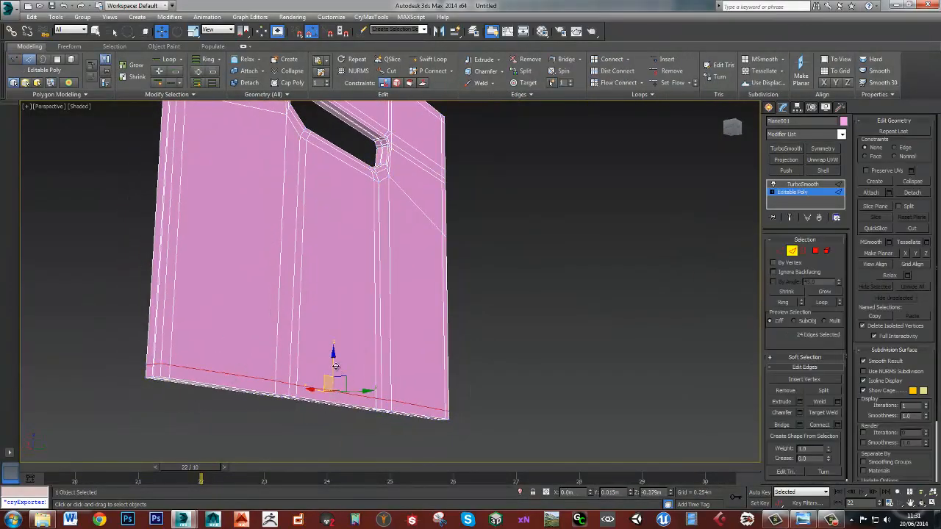
{"action": "middle_click_drag", "start_coordinate": [333, 372], "coordinate": [555, 269], "text": "alt"}
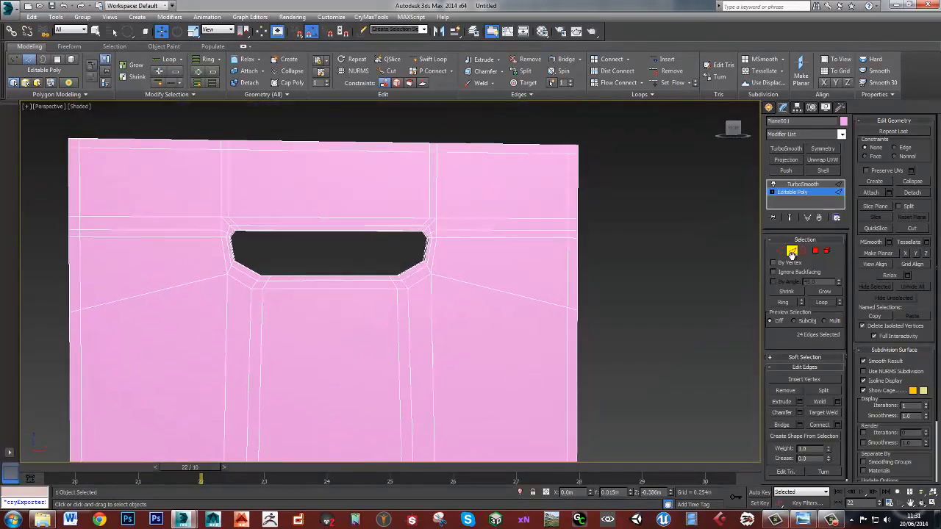
{"action": "left_click", "coordinate": [792, 252]}
{"action": "left_click", "coordinate": [687, 230]}
{"action": "middle_click_drag", "start_coordinate": [519, 301], "coordinate": [469, 267], "text": "alt"}
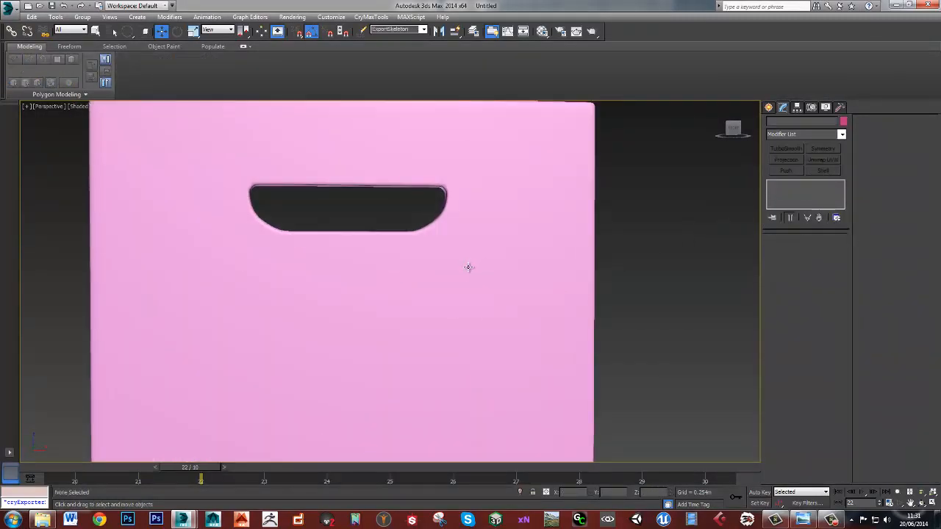
{"action": "scroll", "coordinate": [469, 267], "scroll_direction": "down", "scroll_amount": 3}
Assign a plain default grey material to the handle plate and close the Material Editor
{"action": "left_click", "coordinate": [405, 297]}
{"action": "key", "text": "m"}
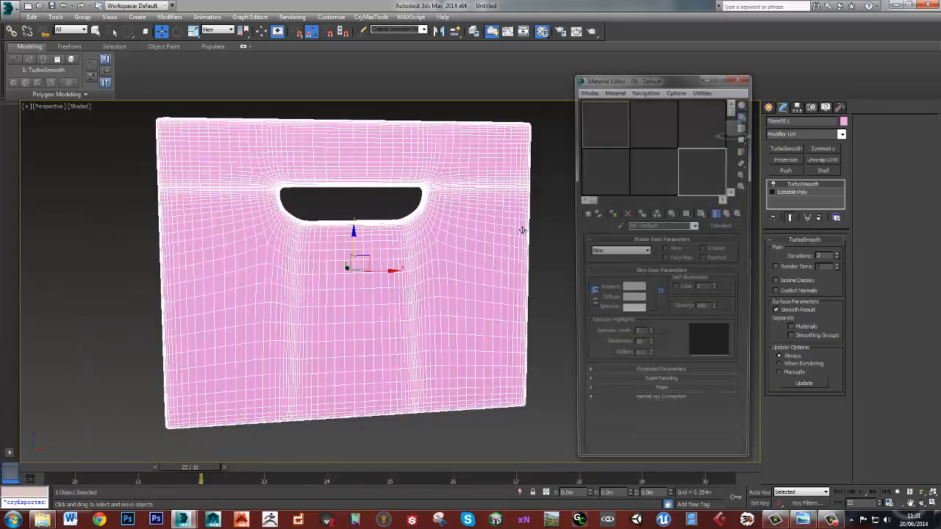
{"action": "left_click", "coordinate": [733, 192]}
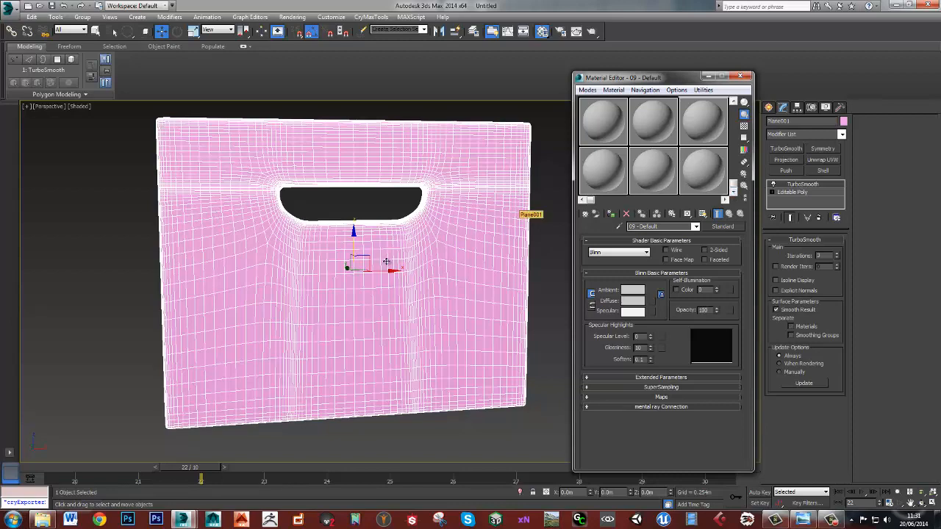
{"action": "left_click", "coordinate": [741, 78]}
{"action": "left_click", "coordinate": [604, 232]}
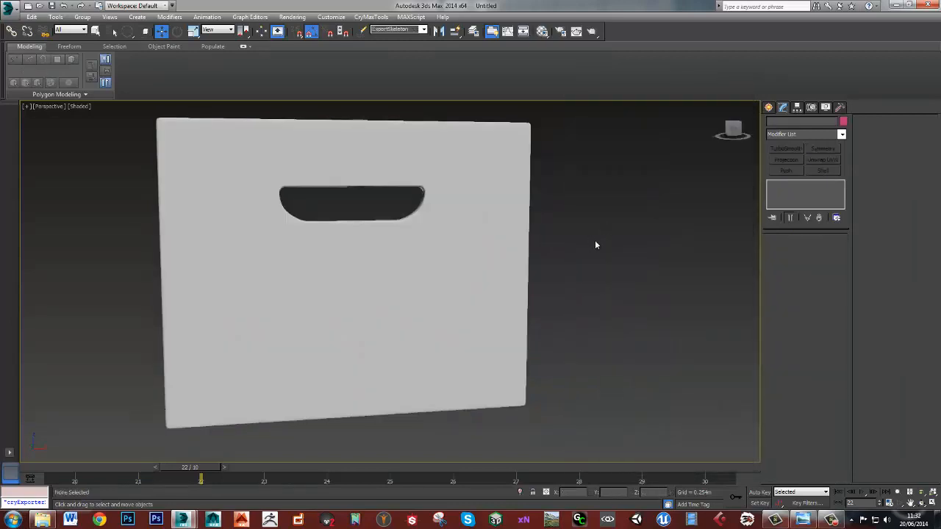
Switch to the crate photo in Windows Photo Viewer and compare the smoothed handle plate with the front of the crate
{"action": "mouse_move", "coordinate": [595, 245]}
{"action": "middle_mouse_down", "text": "alt"}
{"action": "mouse_move", "coordinate": [586, 253]}
{"action": "mouse_move", "coordinate": [610, 259]}
{"action": "mouse_move", "coordinate": [590, 256]}
{"action": "middle_mouse_up", "text": "alt"}
{"action": "left_click", "coordinate": [565, 266]}
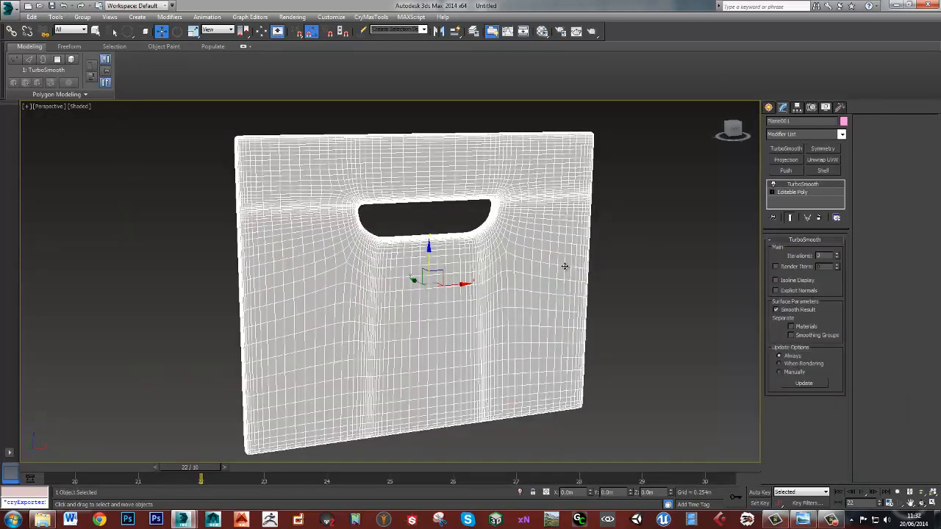
{"action": "left_click", "coordinate": [603, 262]}
{"action": "key", "text": "alt+Tab"}
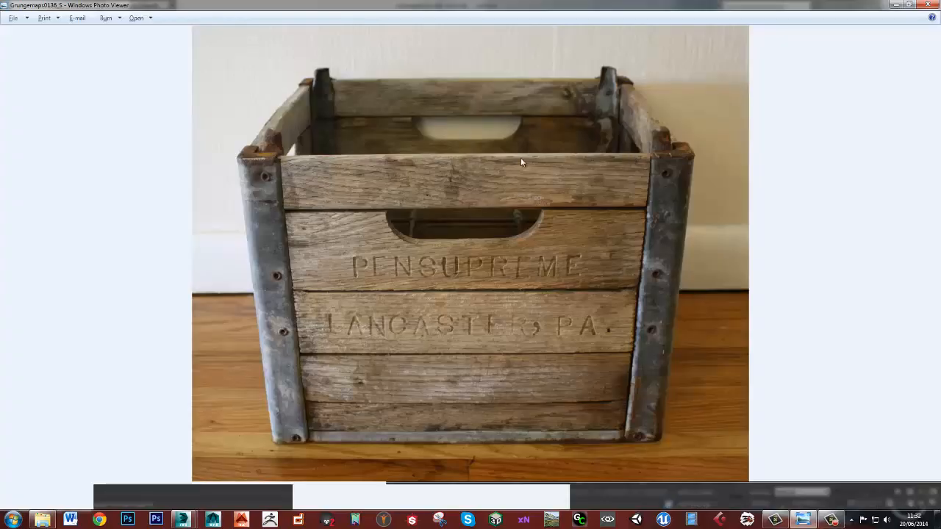
{"action": "left_click_drag", "start_coordinate": [421, 4], "coordinate": [773, 13]}
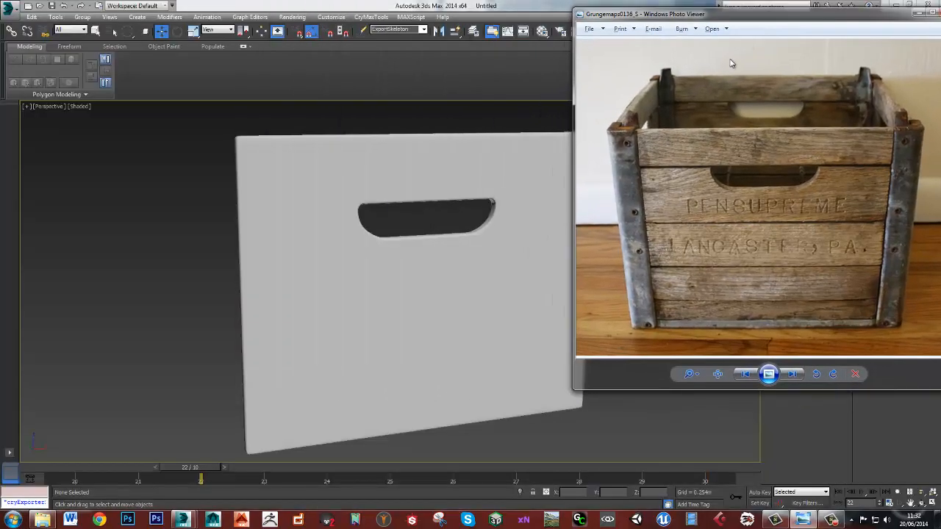
{"action": "middle_click_drag", "start_coordinate": [441, 244], "coordinate": [348, 238]}
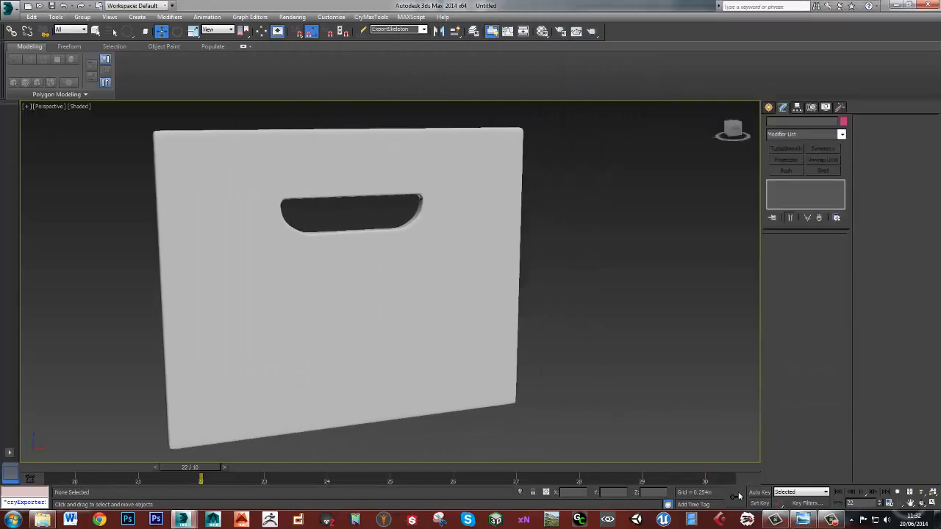
{"action": "left_click", "coordinate": [802, 520]}
{"action": "left_click_drag", "start_coordinate": [794, 6], "coordinate": [776, 21]}
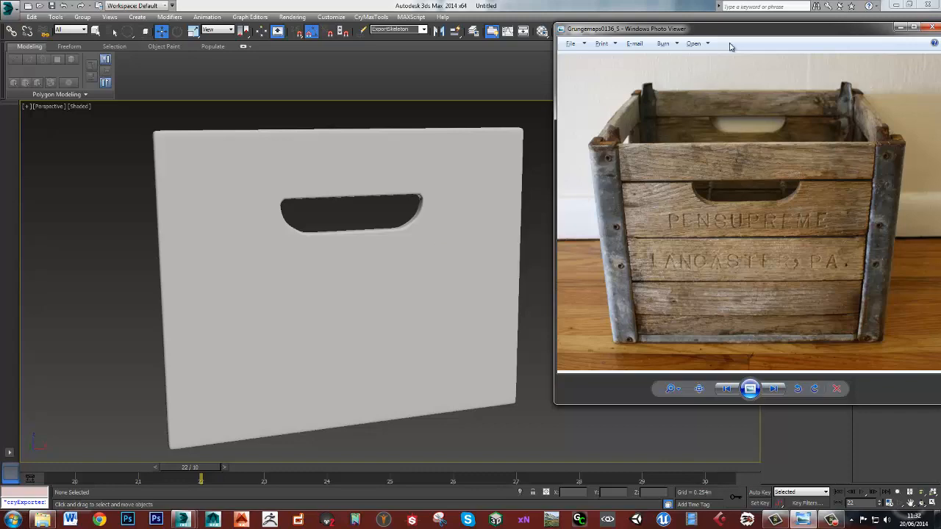
{"action": "left_click_drag", "start_coordinate": [743, 33], "coordinate": [690, 52]}
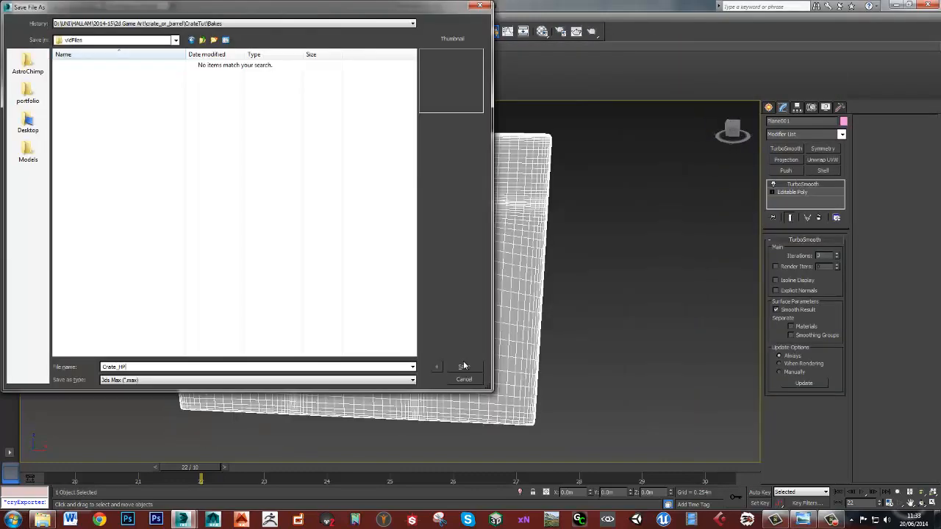
Save the scene as Crate_HP in the vidfiles folder, in 3ds Max format
{"action": "left_click", "coordinate": [466, 368]}
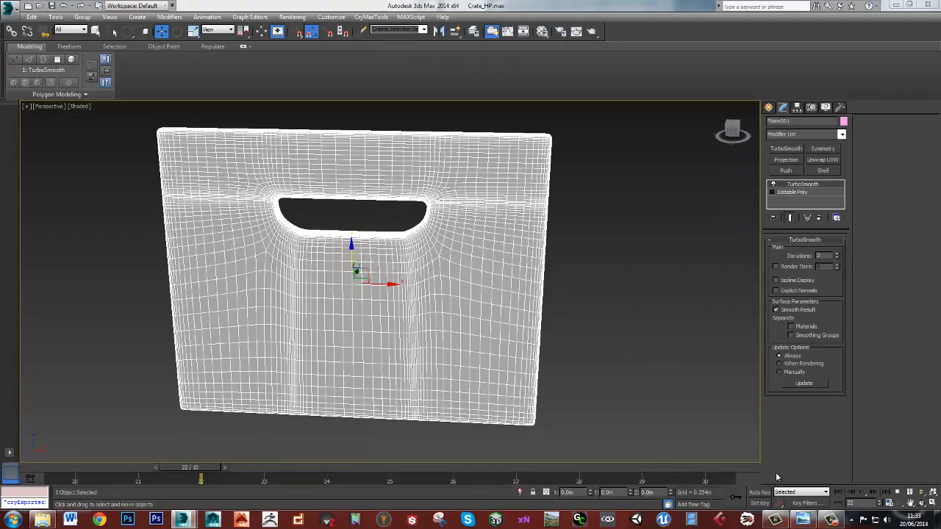
{"action": "left_click", "coordinate": [803, 520]}
{"action": "left_click", "coordinate": [632, 47]}
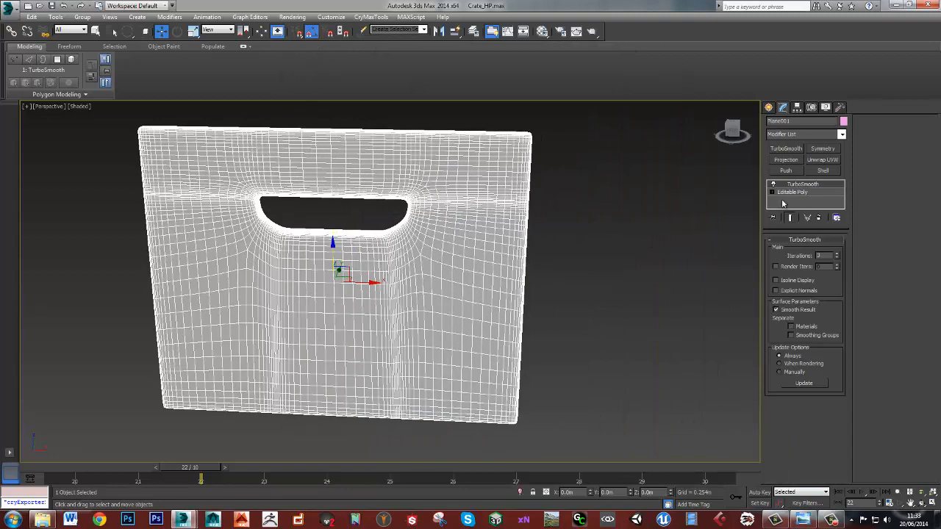
{"action": "scroll", "coordinate": [502, 262], "scroll_direction": "down", "scroll_amount": 3}
{"action": "left_click", "coordinate": [769, 108]}
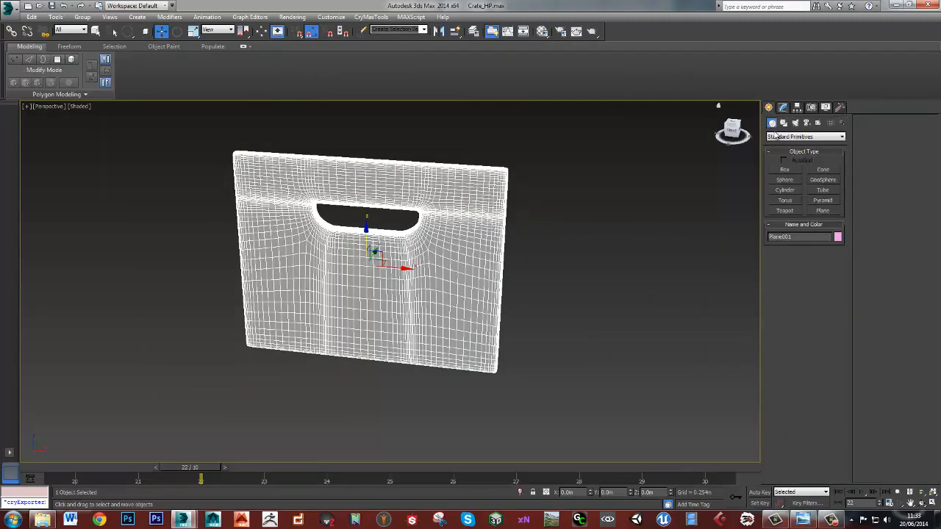
{"action": "left_click", "coordinate": [823, 211]}
{"action": "left_click_drag", "start_coordinate": [506, 387], "coordinate": [498, 428]}
{"action": "key", "text": "e"}
{"action": "key", "text": "ctrl+z"}
{"action": "key", "text": "ctrl+z"}
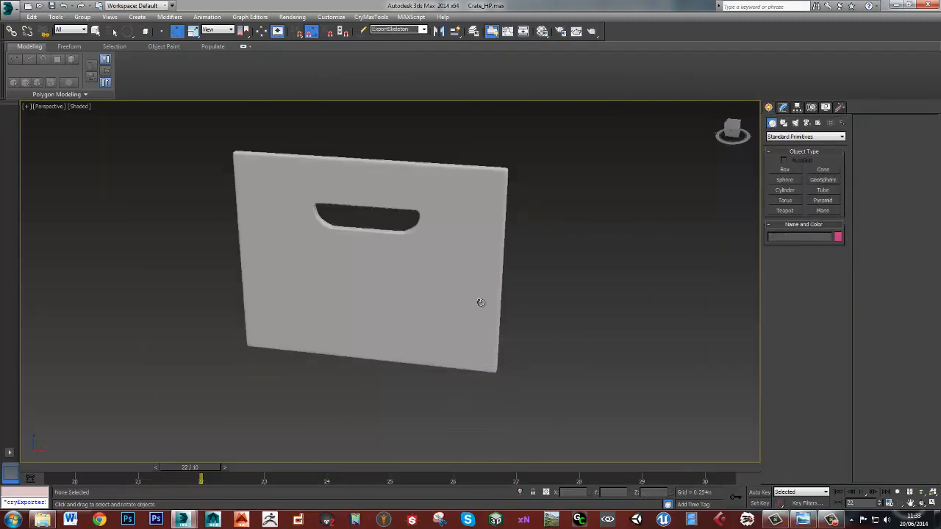
Select the full column of narrow polygons beside the plate's outer vertical edge at the base Editable Poly level
{"action": "left_click", "coordinate": [479, 302]}
{"action": "left_click", "coordinate": [783, 108]}
{"action": "left_click", "coordinate": [793, 193]}
{"action": "key", "text": "4"}
{"action": "middle_click_drag", "start_coordinate": [500, 314], "coordinate": [498, 286]}
{"action": "left_click", "coordinate": [497, 294]}
{"action": "scroll", "coordinate": [495, 350], "scroll_direction": "up", "scroll_amount": 3}
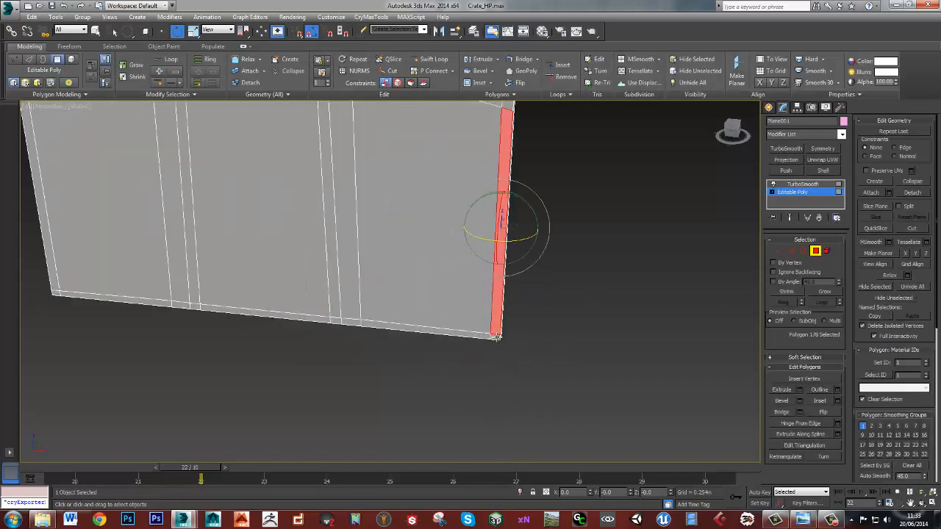
{"action": "left_click", "coordinate": [498, 334], "text": "ctrl"}
{"action": "middle_click_drag", "start_coordinate": [499, 242], "coordinate": [501, 330]}
{"action": "left_click", "coordinate": [503, 176], "text": "ctrl"}
{"action": "mouse_move", "coordinate": [503, 176]}
{"action": "middle_mouse_down", "text": "alt"}
{"action": "mouse_move", "coordinate": [500, 252]}
{"action": "mouse_move", "coordinate": [487, 144]}
{"action": "middle_mouse_up", "text": "alt"}
Clone the selected polygon column as a separate object, offset slightly off the plate's face along Y
{"action": "key", "text": "w"}
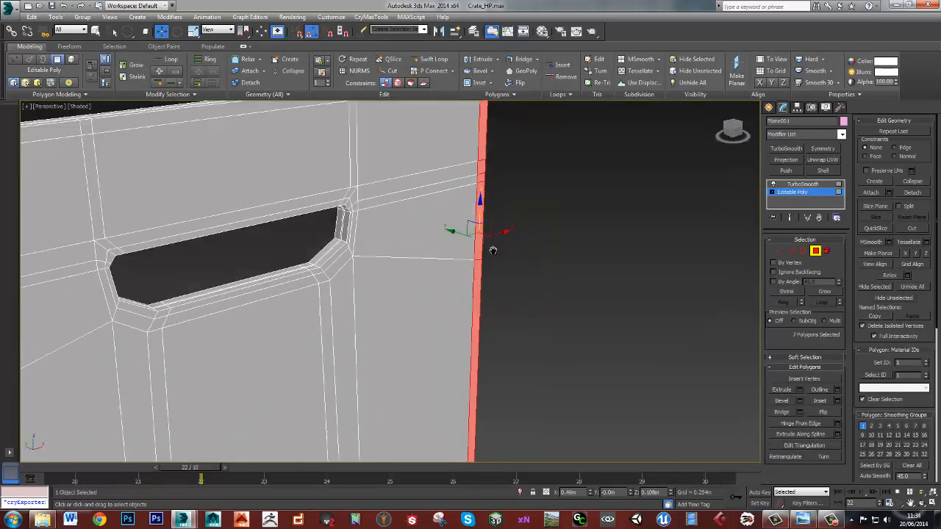
{"action": "middle_click_drag", "start_coordinate": [493, 248], "coordinate": [516, 246], "text": "alt"}
{"action": "left_click_drag", "start_coordinate": [465, 230], "coordinate": [471, 232], "text": "shift"}
{"action": "left_click", "coordinate": [429, 254]}
{"action": "left_click", "coordinate": [510, 269]}
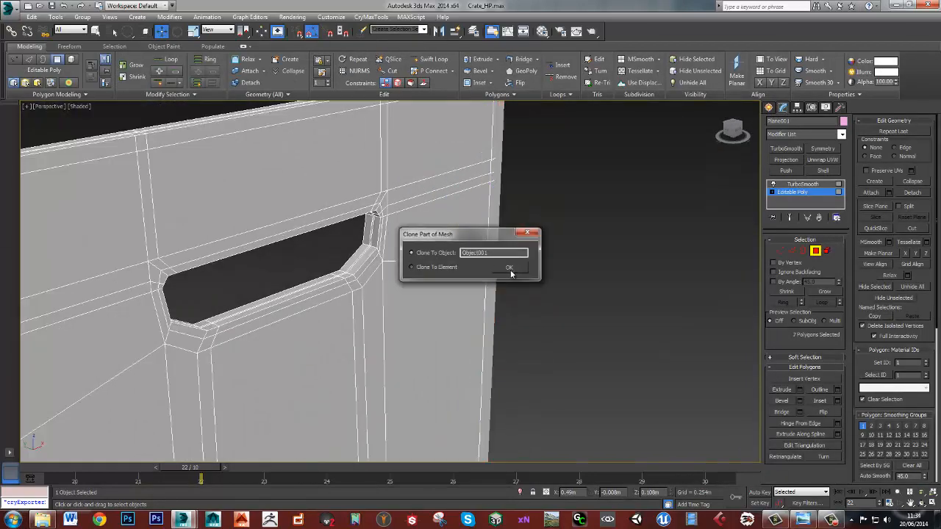
Select the cloned strip object and switch to editing its edges
{"action": "key", "text": "4"}
{"action": "left_click", "coordinate": [491, 285]}
{"action": "middle_click_drag", "start_coordinate": [491, 286], "coordinate": [500, 256], "text": "alt"}
{"action": "scroll", "coordinate": [500, 257], "scroll_direction": "down", "scroll_amount": 4}
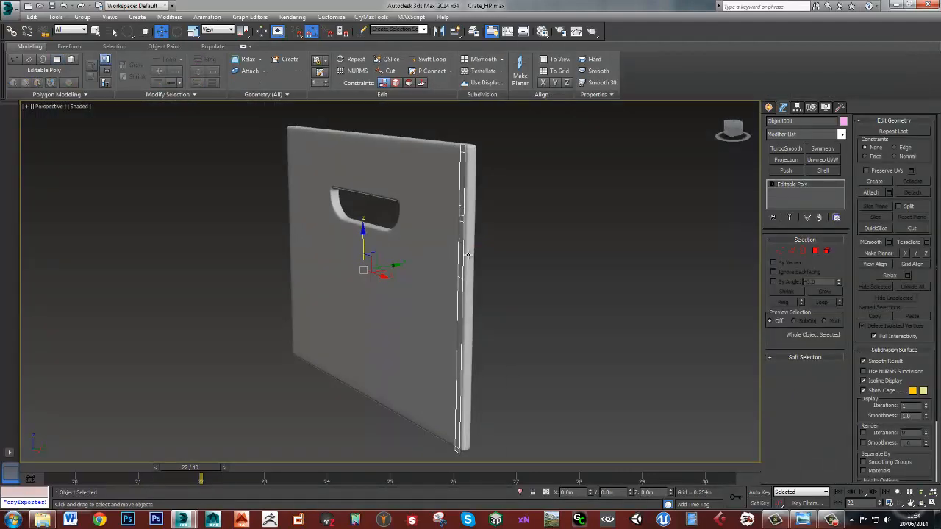
{"action": "left_click", "coordinate": [799, 108]}
{"action": "left_click", "coordinate": [783, 107]}
{"action": "middle_click_drag", "start_coordinate": [507, 173], "coordinate": [526, 186], "text": "alt"}
{"action": "key", "text": "2"}
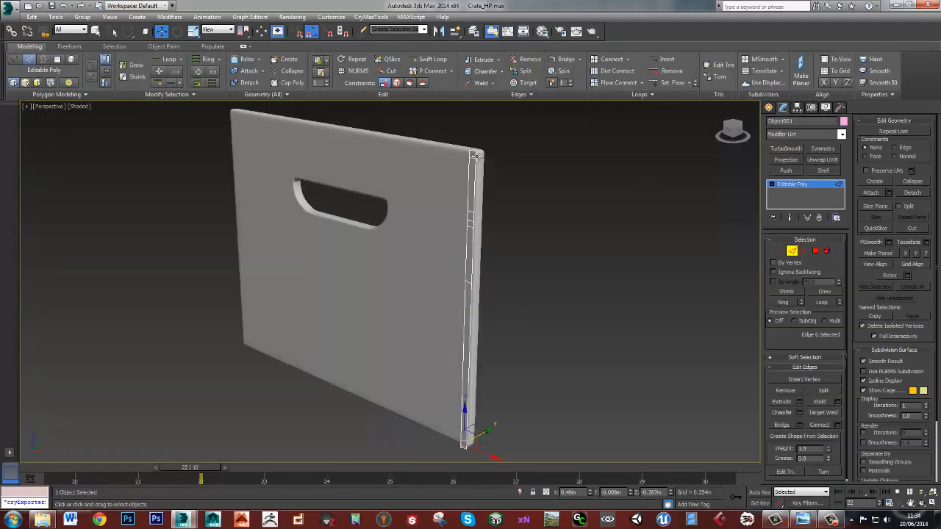
Remove all the inner horizontal edges and their vertices from the strip, leaving one plain long polygon
{"action": "left_click", "coordinate": [474, 151]}
{"action": "scroll", "coordinate": [475, 206], "scroll_direction": "up", "scroll_amount": 3}
{"action": "left_click_drag", "start_coordinate": [128, 32], "coordinate": [128, 48]}
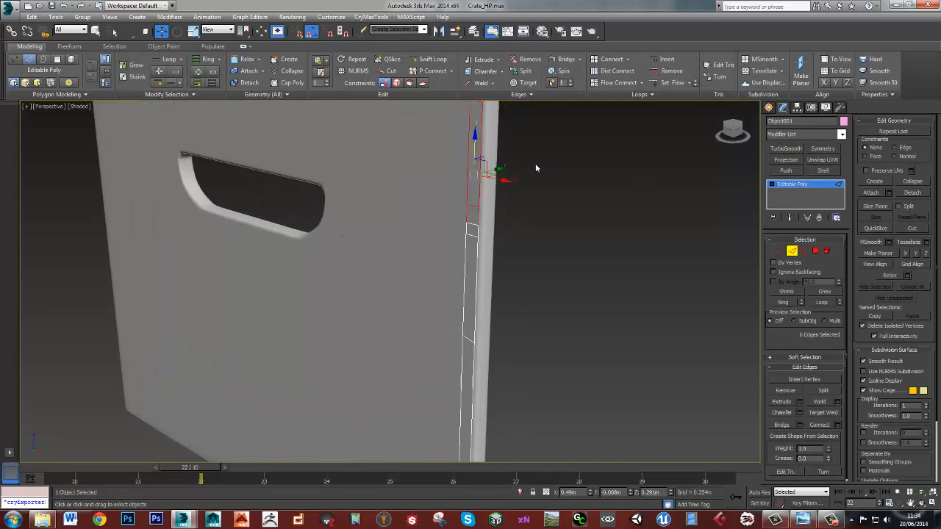
{"action": "left_click", "coordinate": [538, 166]}
{"action": "left_click_drag", "start_coordinate": [470, 200], "coordinate": [475, 243]}
{"action": "middle_click_drag", "start_coordinate": [470, 332], "coordinate": [493, 243]}
{"action": "left_click_drag", "start_coordinate": [493, 243], "coordinate": [491, 260], "text": "ctrl"}
{"action": "key", "text": "ctrl+BackSpace"}
{"action": "middle_click_drag", "start_coordinate": [492, 261], "coordinate": [506, 104]}
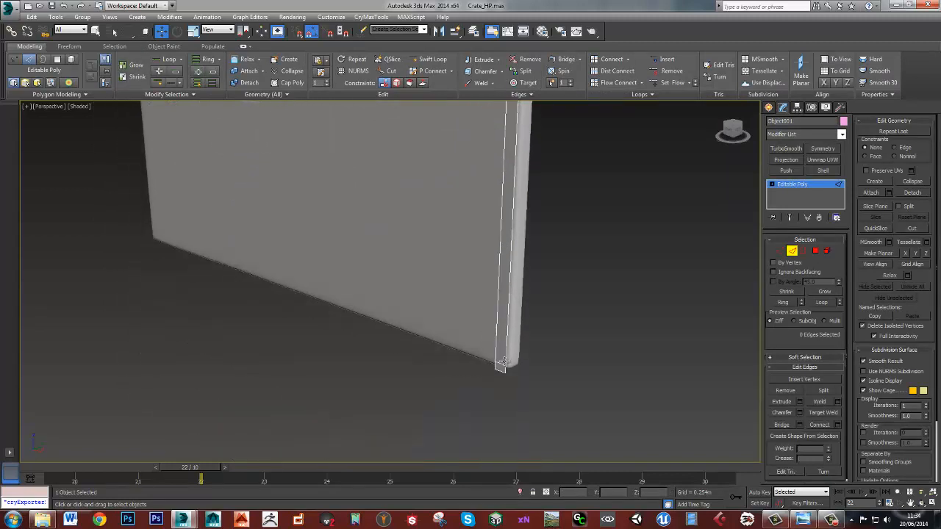
{"action": "left_click", "coordinate": [504, 362]}
{"action": "key", "text": "ctrl+BackSpace"}
{"action": "middle_click_drag", "start_coordinate": [504, 361], "coordinate": [495, 193]}
{"action": "left_click", "coordinate": [494, 192]}
Widen the strip along X, with its inner long edge at about 0.43 m and its outer one at about 0.51 m
{"action": "middle_click_drag", "start_coordinate": [495, 233], "coordinate": [505, 222], "text": "alt"}
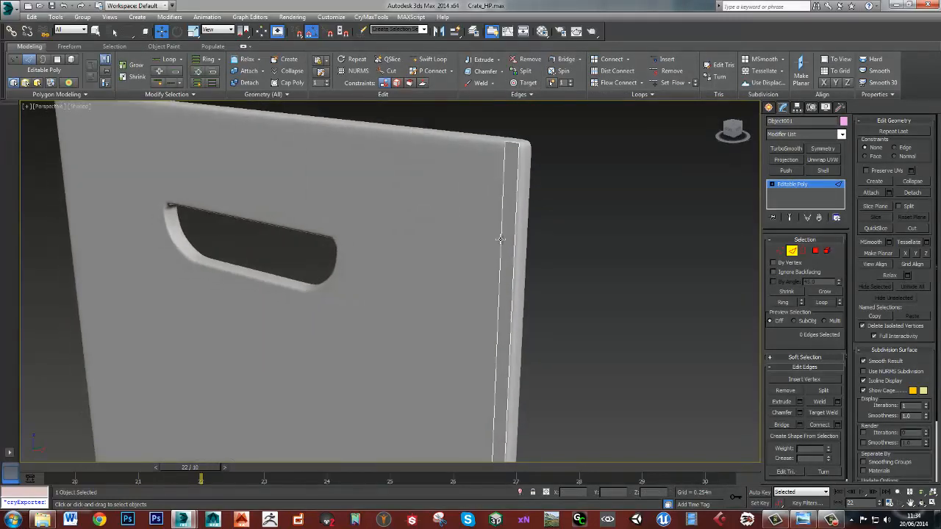
{"action": "left_click", "coordinate": [505, 249]}
{"action": "middle_click_drag", "start_coordinate": [497, 283], "coordinate": [547, 324], "text": "alt"}
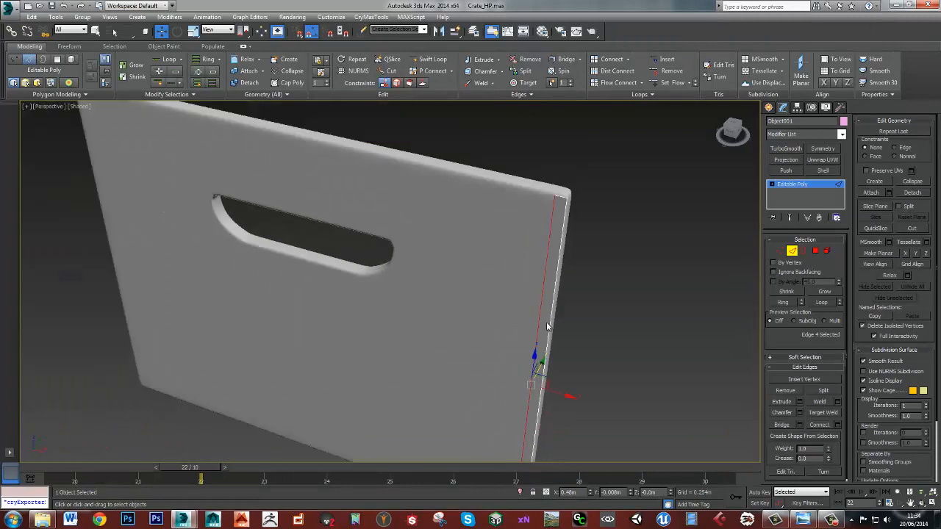
{"action": "left_click", "coordinate": [551, 378]}
{"action": "middle_click_drag", "start_coordinate": [566, 294], "coordinate": [546, 290], "text": "alt"}
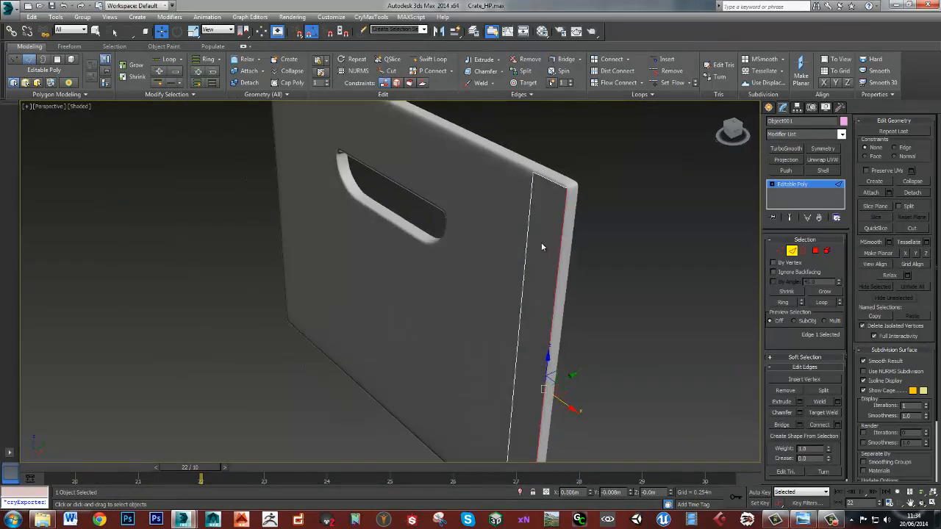
{"action": "middle_click_drag", "start_coordinate": [537, 239], "coordinate": [583, 256], "text": "alt"}
{"action": "left_click", "coordinate": [556, 222]}
{"action": "middle_click_drag", "start_coordinate": [556, 225], "coordinate": [534, 241], "text": "alt"}
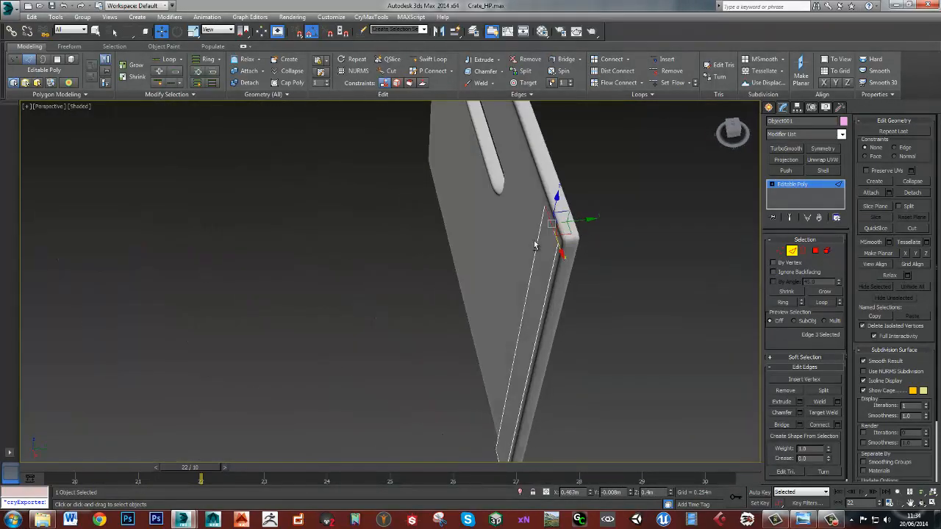
Examine in the reference photo how the metal corner bracket meets the upper plank of the crate
{"action": "scroll", "coordinate": [547, 225], "scroll_direction": "down", "scroll_amount": 1}
{"action": "key", "text": "alt+Tab"}
{"action": "scroll", "coordinate": [464, 213], "scroll_direction": "up", "scroll_amount": 5}
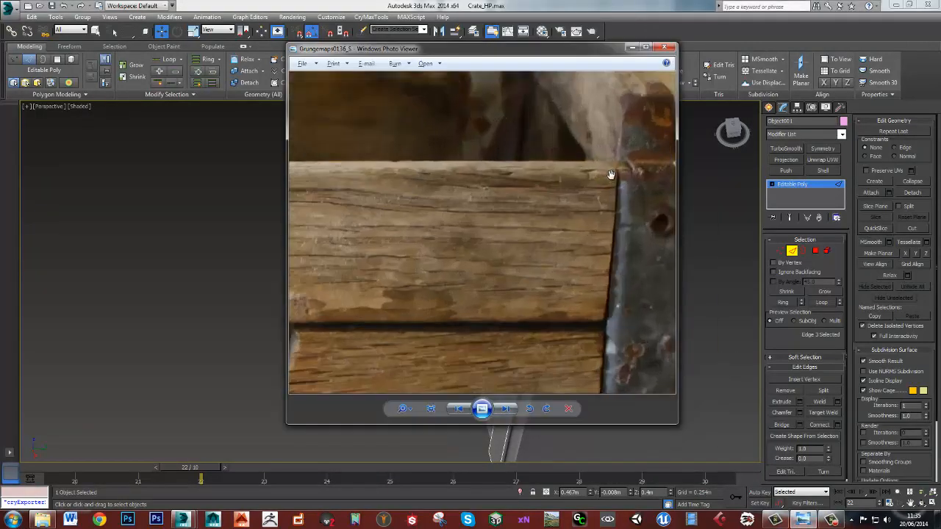
{"action": "left_click", "coordinate": [630, 47]}
{"action": "scroll", "coordinate": [473, 235], "scroll_direction": "up", "scroll_amount": 3}
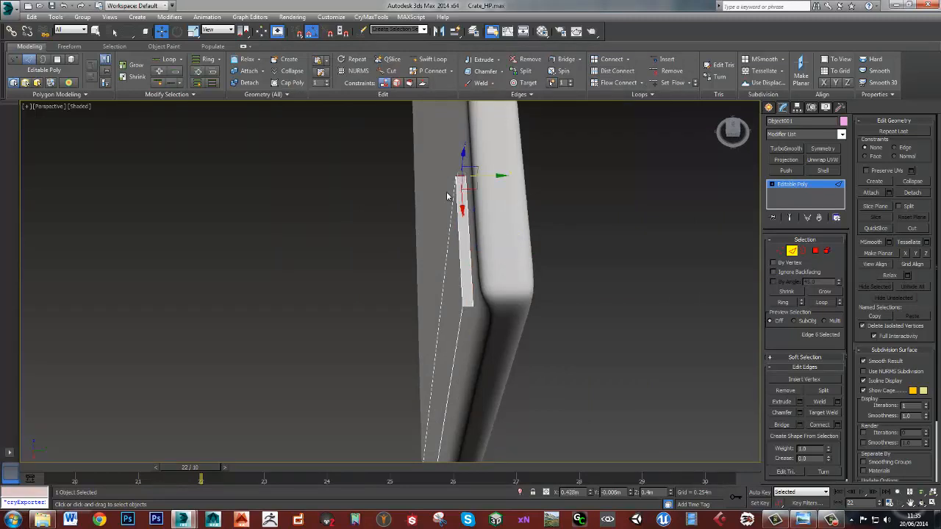
Extrude the strip's short top and bottom edges a little along Y toward the plate to form return flanges
{"action": "middle_click_drag", "start_coordinate": [446, 196], "coordinate": [464, 226], "text": "alt"}
{"action": "double_click", "coordinate": [457, 222]}
{"action": "scroll", "coordinate": [485, 331], "scroll_direction": "down", "scroll_amount": 3}
{"action": "mouse_move", "coordinate": [498, 360]}
{"action": "middle_mouse_down"}
{"action": "mouse_move", "coordinate": [478, 304]}
{"action": "mouse_move", "coordinate": [491, 372]}
{"action": "middle_mouse_up"}
{"action": "scroll", "coordinate": [479, 305], "scroll_direction": "down", "scroll_amount": 3}
{"action": "left_click", "coordinate": [485, 228]}
{"action": "middle_click_drag", "start_coordinate": [490, 227], "coordinate": [448, 132]}
{"action": "scroll", "coordinate": [485, 181], "scroll_direction": "down", "scroll_amount": 4}
{"action": "scroll", "coordinate": [373, 320], "scroll_direction": "up", "scroll_amount": 6}
{"action": "left_click", "coordinate": [374, 319], "text": "ctrl"}
{"action": "middle_click_drag", "start_coordinate": [373, 319], "coordinate": [473, 162]}
{"action": "left_click_drag", "start_coordinate": [380, 225], "coordinate": [387, 245], "text": "shift"}
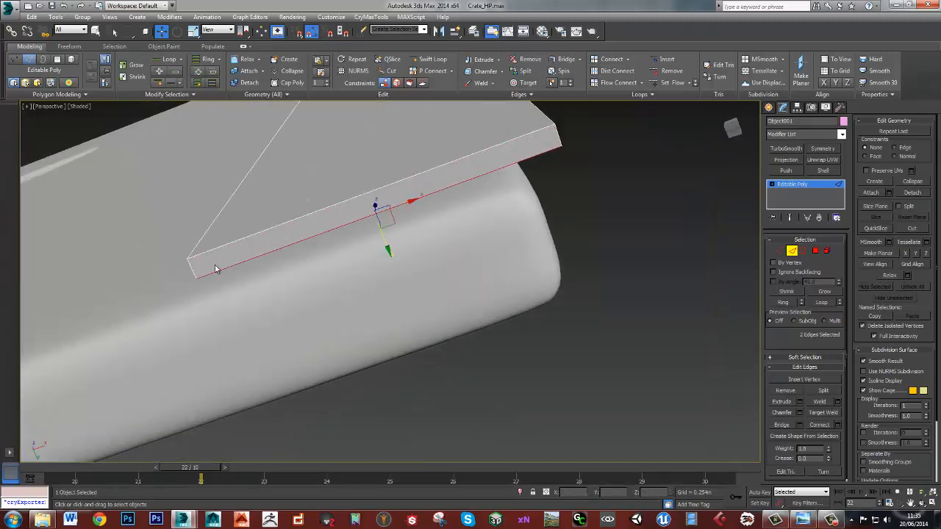
Extrude the three edges on the strip's inner side along X, away from the plate's corner, to about X 0.41 m
{"action": "double_click", "coordinate": [189, 268]}
{"action": "scroll", "coordinate": [189, 268], "scroll_direction": "down", "scroll_amount": 4}
{"action": "middle_click_drag", "start_coordinate": [189, 268], "coordinate": [383, 335], "text": "alt"}
{"action": "left_click_drag", "start_coordinate": [383, 335], "coordinate": [373, 338], "text": "shift"}
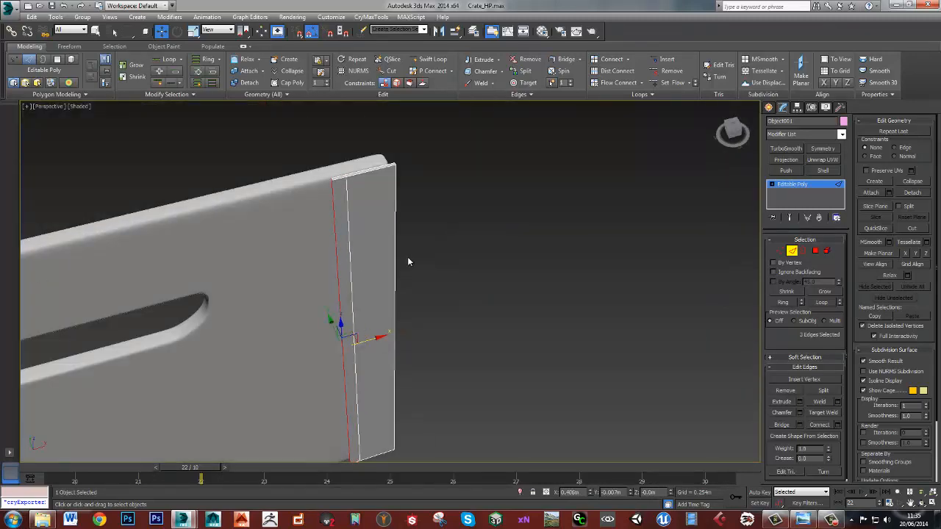
{"action": "middle_click_drag", "start_coordinate": [409, 261], "coordinate": [351, 261], "text": "alt"}
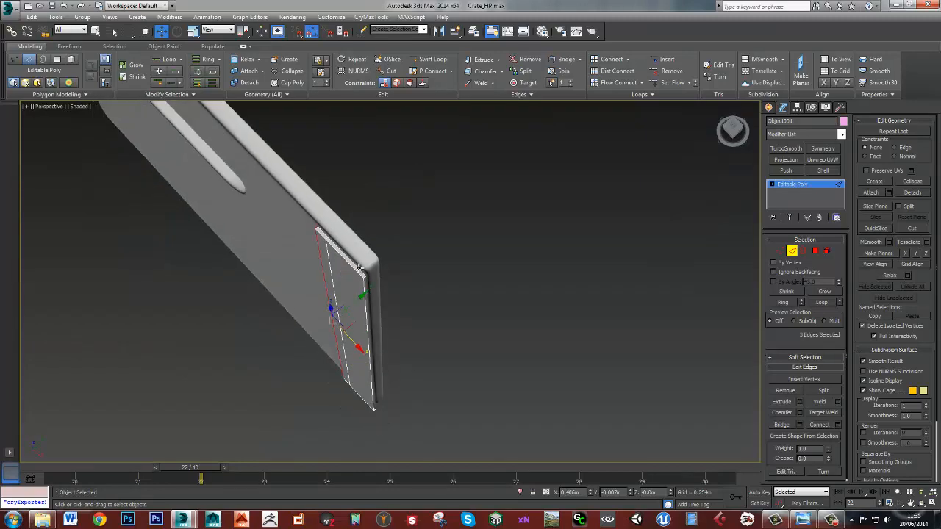
Extrude the bracket strip's top and bottom return-flange edges further along Y into wide flaps over the plate's ends
{"action": "left_click", "coordinate": [360, 268]}
{"action": "middle_click_drag", "start_coordinate": [393, 434], "coordinate": [389, 243], "text": "alt"}
{"action": "left_click", "coordinate": [337, 413], "text": "ctrl"}
{"action": "left_click", "coordinate": [792, 252]}
Clone the handle plate with a quarter-turn rotation to form the adjoining crate side that meets it at the corner
{"action": "left_click", "coordinate": [325, 210]}
{"action": "middle_click_drag", "start_coordinate": [325, 210], "coordinate": [321, 231], "text": "alt"}
{"action": "key", "text": "e"}
{"action": "left_click_drag", "start_coordinate": [241, 254], "coordinate": [290, 258], "text": "shift"}
{"action": "left_click", "coordinate": [479, 303]}
{"action": "key", "text": "w"}
{"action": "middle_click_drag", "start_coordinate": [301, 236], "coordinate": [563, 244], "text": "alt"}
Bridge the bracket's matching top and bottom edges at the outer corner to form a narrow side face
{"action": "scroll", "coordinate": [577, 244], "scroll_direction": "up", "scroll_amount": 3}
{"action": "scroll", "coordinate": [576, 244], "scroll_direction": "down", "scroll_amount": 3}
{"action": "middle_click_drag", "start_coordinate": [367, 165], "coordinate": [290, 165], "text": "alt"}
{"action": "left_click", "coordinate": [375, 224]}
{"action": "scroll", "coordinate": [387, 235], "scroll_direction": "up", "scroll_amount": 3}
{"action": "key", "text": "2"}
{"action": "left_click", "coordinate": [280, 156]}
{"action": "scroll", "coordinate": [290, 165], "scroll_direction": "down", "scroll_amount": 4}
{"action": "scroll", "coordinate": [305, 283], "scroll_direction": "up", "scroll_amount": 3}
{"action": "middle_click_drag", "start_coordinate": [367, 309], "coordinate": [382, 397]}
{"action": "left_click", "coordinate": [305, 282], "text": "ctrl"}
{"action": "key", "text": "ctrl+b"}
{"action": "left_click", "coordinate": [390, 328]}
Bridge the wide flaps' top and bottom outer edges to form the bracket's face over the adjoining plate
{"action": "left_click", "coordinate": [375, 258]}
{"action": "scroll", "coordinate": [375, 258], "scroll_direction": "down", "scroll_amount": 3}
{"action": "left_click", "coordinate": [376, 249], "text": "ctrl"}
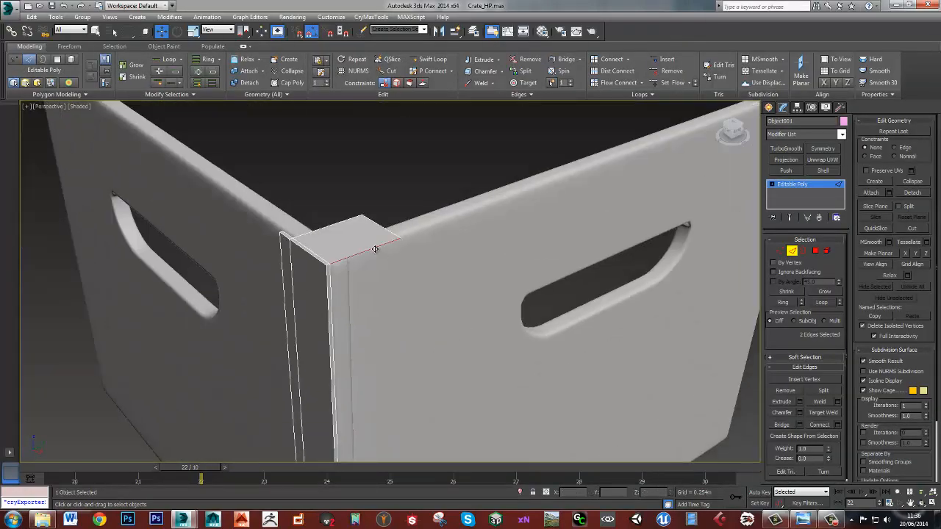
{"action": "key", "text": "ctrl+b"}
{"action": "middle_click_drag", "start_coordinate": [376, 248], "coordinate": [357, 294], "text": "alt"}
{"action": "left_click", "coordinate": [389, 327]}
Shift the second side's three end edges along Y and extrude a thin lip from it out to about Y 0.10 m
{"action": "key", "text": "alt+1"}
{"action": "left_click", "coordinate": [359, 305]}
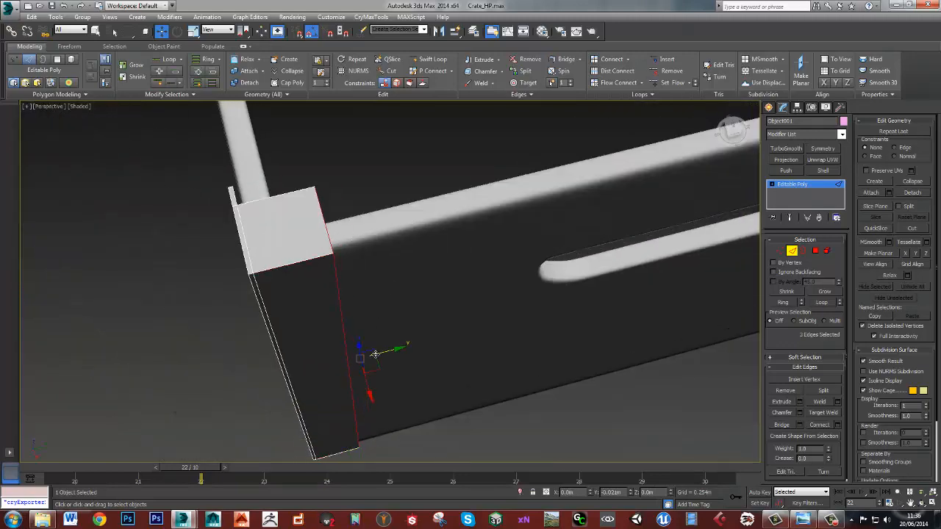
{"action": "middle_click_drag", "start_coordinate": [391, 351], "coordinate": [308, 324], "text": "alt"}
{"action": "left_click", "coordinate": [297, 319]}
{"action": "right_click", "coordinate": [364, 285]}
{"action": "middle_click_drag", "start_coordinate": [363, 285], "coordinate": [333, 244], "text": "alt"}
{"action": "double_click", "coordinate": [362, 213]}
{"action": "middle_click_drag", "start_coordinate": [339, 383], "coordinate": [326, 313]}
{"action": "middle_click_drag", "start_coordinate": [326, 312], "coordinate": [399, 252], "text": "alt"}
{"action": "scroll", "coordinate": [328, 317], "scroll_direction": "down", "scroll_amount": 5}
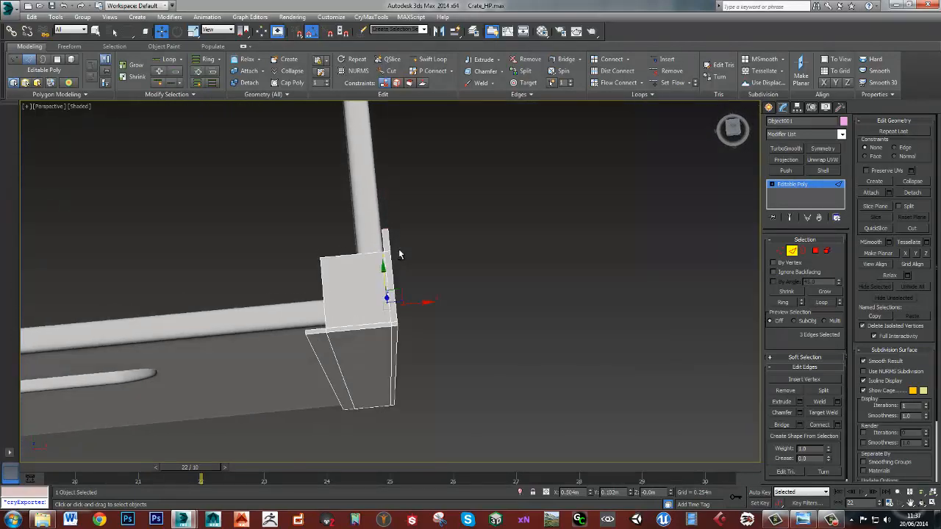
Move the top flap's free corner vertex to the inner corner where the plates meet, about X 0.469 m, Y 0.03 m
{"action": "key", "text": "1"}
{"action": "left_click_drag", "start_coordinate": [335, 242], "coordinate": [375, 278]}
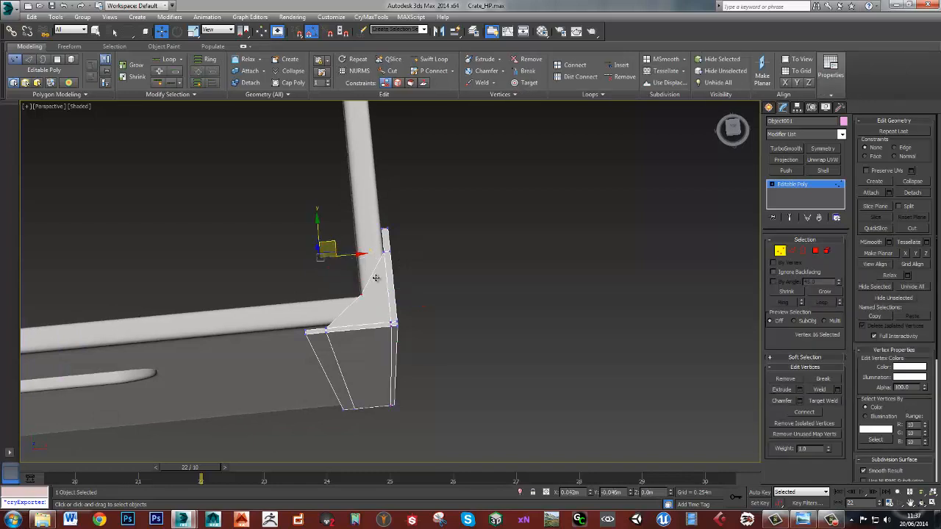
{"action": "scroll", "coordinate": [369, 327], "scroll_direction": "up", "scroll_amount": 4}
{"action": "middle_click_drag", "start_coordinate": [385, 289], "coordinate": [393, 294]}
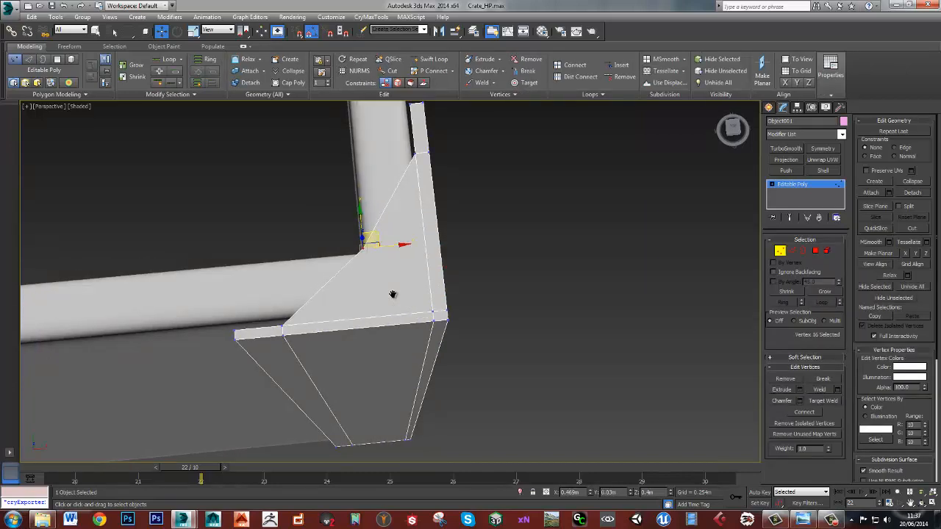
Cut a vertex into each slanted flap edge and move them to about X 0.43, Y 0.03 m and X 0.47, Y 0.08 m for an L shape
{"action": "key", "text": "alt+c"}
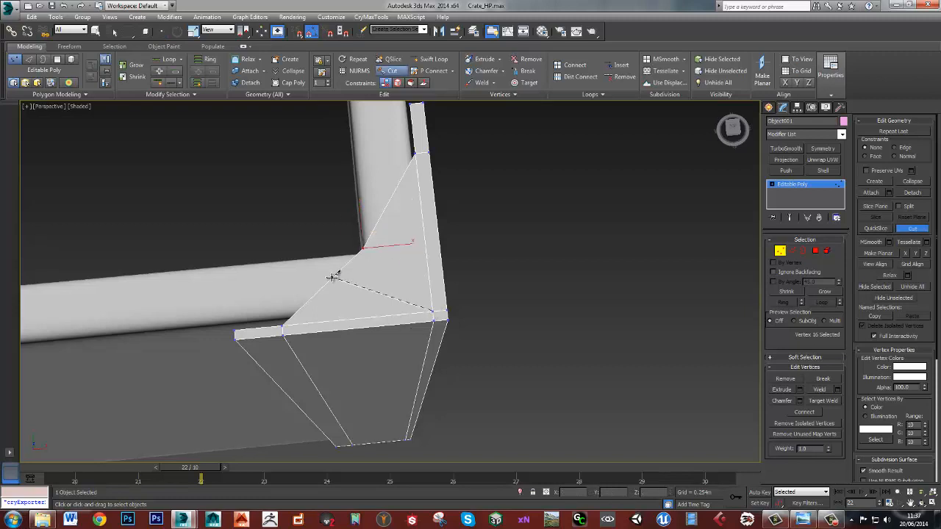
{"action": "left_click", "coordinate": [332, 277]}
{"action": "right_click", "coordinate": [331, 277]}
{"action": "left_click_drag", "start_coordinate": [331, 278], "coordinate": [307, 242]}
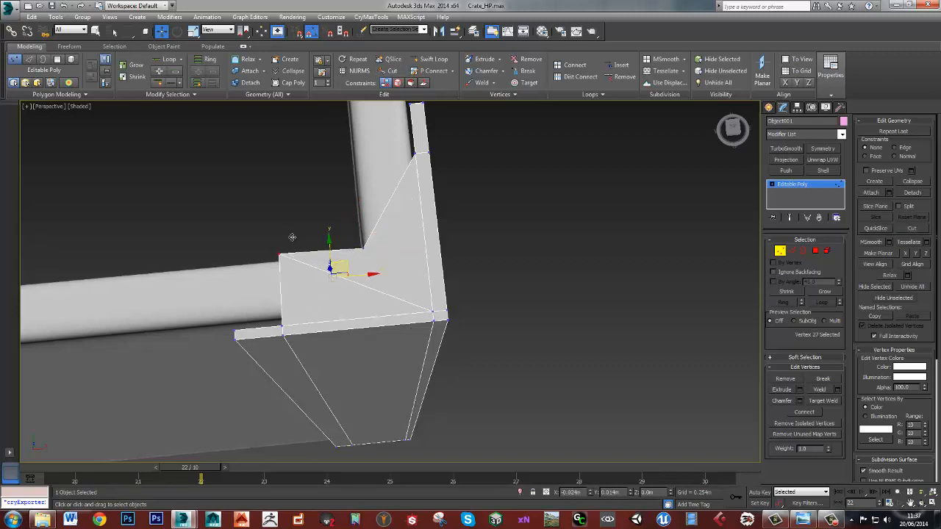
{"action": "key", "text": "alt+c"}
{"action": "left_click", "coordinate": [388, 201]}
{"action": "right_click", "coordinate": [388, 200]}
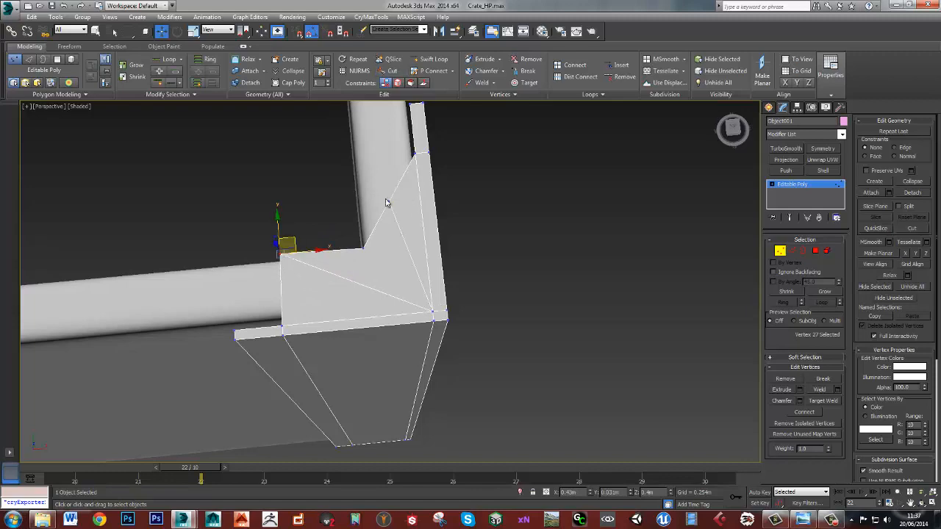
{"action": "left_click", "coordinate": [388, 201]}
{"action": "left_click_drag", "start_coordinate": [397, 185], "coordinate": [362, 154]}
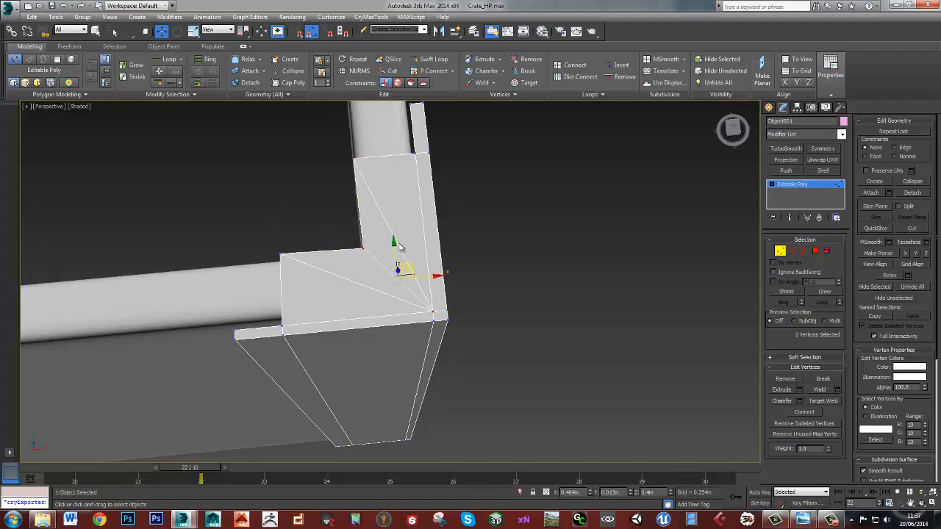
Remove the two leftover cut edges from the L-shaped top flap, keeping only the diagonal between its inner and outer corners
{"action": "key", "text": "2"}
{"action": "left_click", "coordinate": [401, 248]}
{"action": "left_click", "coordinate": [363, 286], "text": "ctrl"}
{"action": "key", "text": "ctrl+BackSpace"}
{"action": "key", "text": "ctrl+z"}
{"action": "key", "text": "BackSpace"}
{"action": "middle_click_drag", "start_coordinate": [397, 298], "coordinate": [496, 195], "text": "alt"}
{"action": "key", "text": "1"}
{"action": "middle_click_drag", "start_coordinate": [493, 161], "coordinate": [478, 265], "text": "alt"}
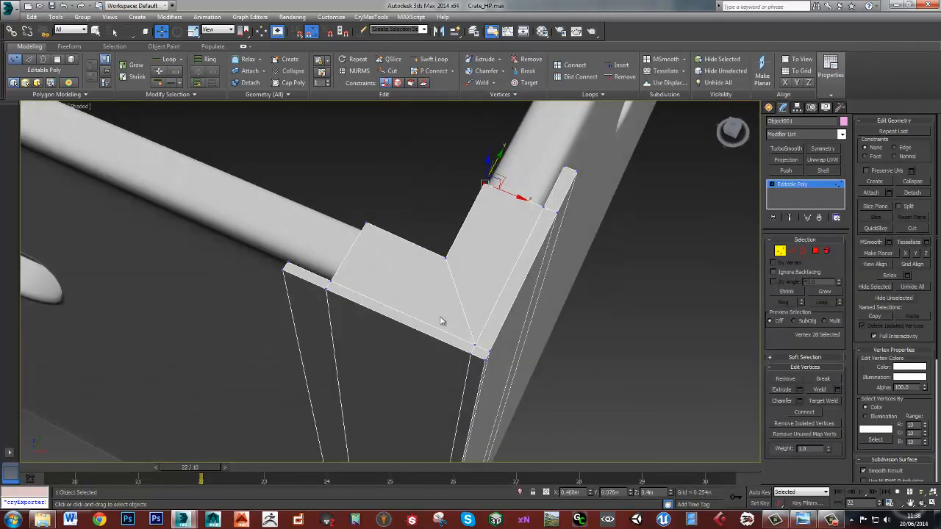
{"action": "middle_click_drag", "start_coordinate": [442, 321], "coordinate": [456, 239], "text": "alt"}
{"action": "key", "text": "4"}
{"action": "left_click", "coordinate": [450, 258]}
{"action": "left_click", "coordinate": [517, 283]}
{"action": "left_click", "coordinate": [547, 324]}
{"action": "left_click", "coordinate": [498, 354]}
{"action": "left_click", "coordinate": [816, 251]}
Insert an edge loop around the bracket at mid-height with Swift Loop and delete the polygons of the lower half
{"action": "scroll", "coordinate": [457, 259], "scroll_direction": "down", "scroll_amount": 5}
{"action": "key", "text": "alt+s"}
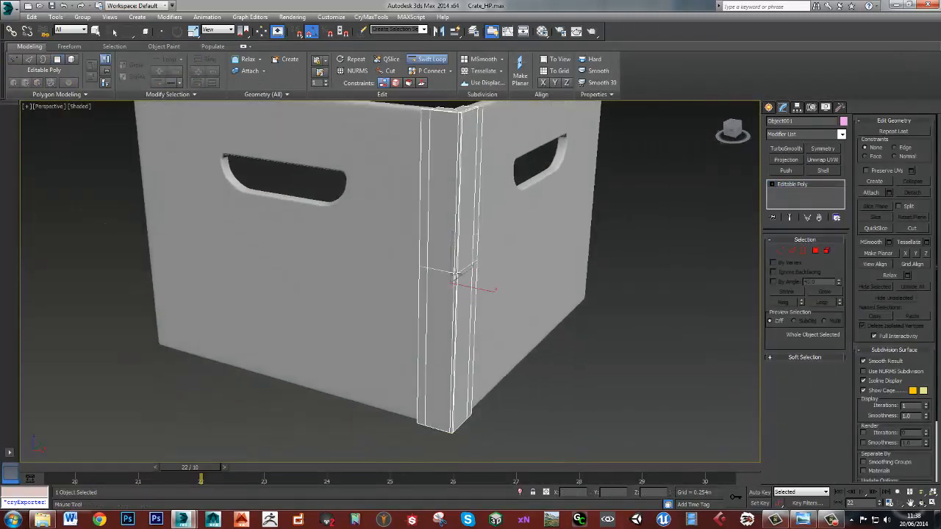
{"action": "left_click", "coordinate": [455, 273]}
{"action": "scroll", "coordinate": [455, 274], "scroll_direction": "down", "scroll_amount": 3}
{"action": "right_click", "coordinate": [516, 280]}
{"action": "key", "text": "4"}
{"action": "left_click_drag", "start_coordinate": [514, 364], "coordinate": [440, 313]}
{"action": "key", "text": "Delete"}
Add a Symmetry modifier mirrored on Y and adjust its mirror plane so the bracket's upper and lower halves meet
{"action": "left_click", "coordinate": [814, 251]}
{"action": "left_click", "coordinate": [823, 150]}
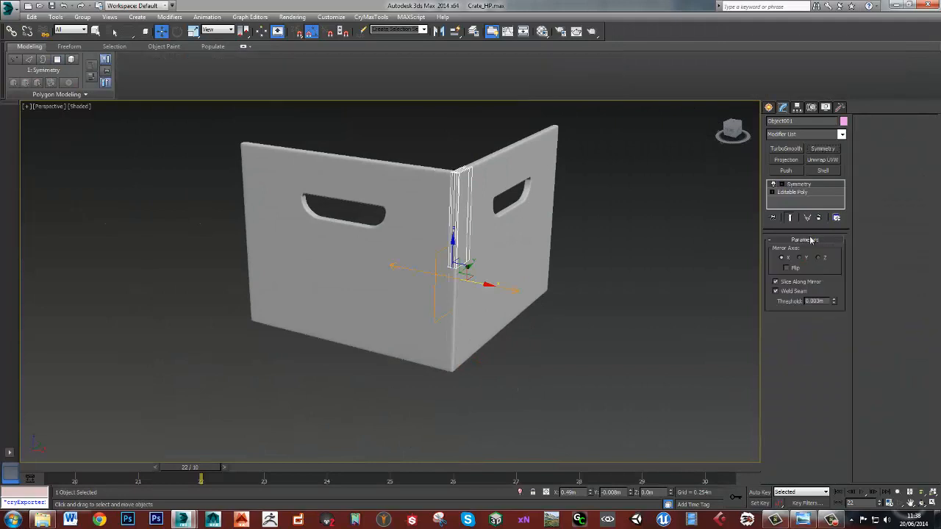
{"action": "left_click", "coordinate": [819, 258]}
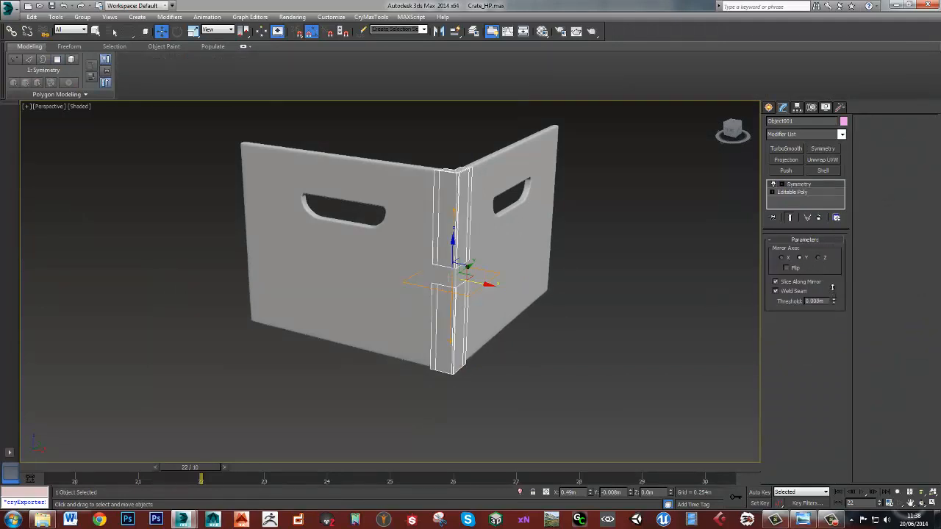
{"action": "left_click_drag", "start_coordinate": [453, 252], "coordinate": [454, 245]}
{"action": "key", "text": "ctrl+z"}
{"action": "left_click", "coordinate": [782, 185]}
{"action": "left_click", "coordinate": [798, 192]}
Isolate the bracket and open its base Editable Poly for edge editing
{"action": "middle_click_drag", "start_coordinate": [453, 244], "coordinate": [371, 228], "text": "alt"}
{"action": "key", "text": "alt+q"}
{"action": "left_click", "coordinate": [797, 201]}
{"action": "key", "text": "2"}
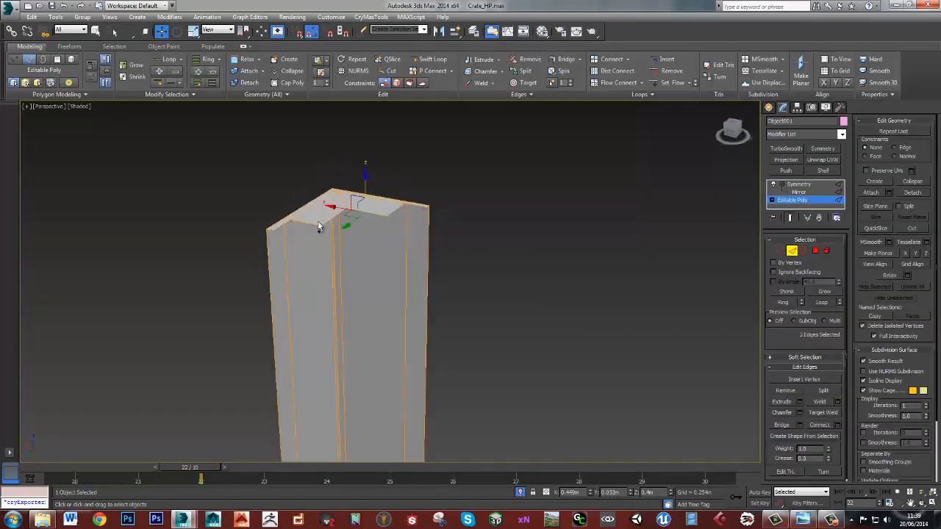
{"action": "middle_click_drag", "start_coordinate": [271, 243], "coordinate": [278, 242], "text": "alt"}
{"action": "left_click", "coordinate": [277, 242], "text": "ctrl"}
{"action": "left_click", "coordinate": [402, 200], "text": "ctrl"}
{"action": "middle_click_drag", "start_coordinate": [403, 200], "coordinate": [382, 219], "text": "alt"}
{"action": "left_click", "coordinate": [411, 273], "text": "ctrl"}
{"action": "scroll", "coordinate": [412, 273], "scroll_direction": "down", "scroll_amount": 2}
{"action": "left_click", "coordinate": [781, 412]}
Collapse the Symmetry modifier into the Editable Poly and remove the seven mid-height vertices along the mirror seam
{"action": "key", "text": "1"}
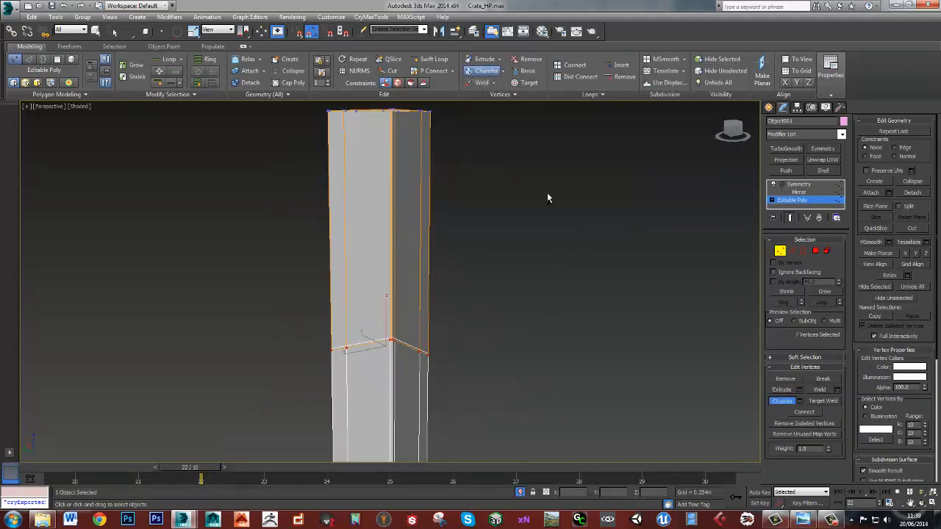
{"action": "left_click", "coordinate": [794, 200]}
{"action": "key", "text": "1"}
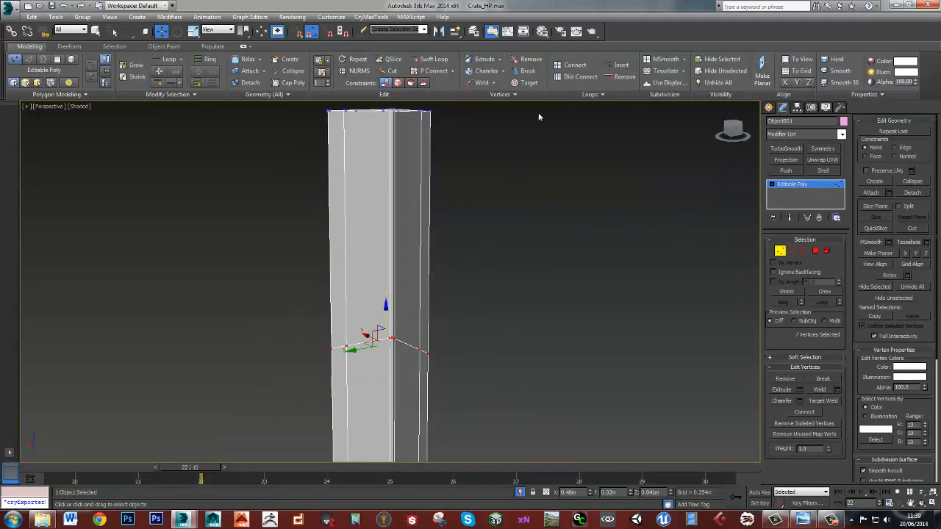
{"action": "left_click", "coordinate": [490, 83]}
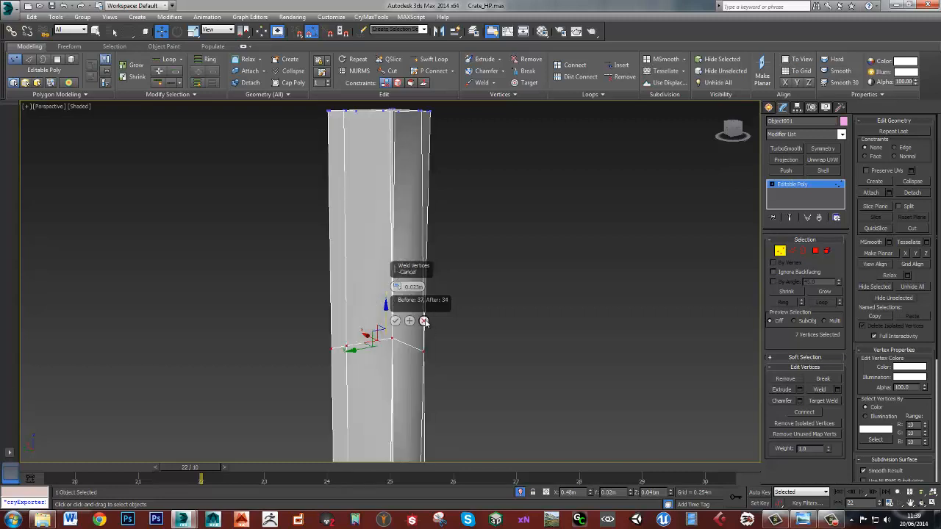
{"action": "left_click", "coordinate": [424, 322]}
{"action": "middle_click_drag", "start_coordinate": [397, 332], "coordinate": [425, 346], "text": "alt"}
{"action": "key", "text": "BackSpace"}
{"action": "mouse_move", "coordinate": [405, 316]}
{"action": "middle_mouse_down", "text": "alt"}
{"action": "mouse_move", "coordinate": [528, 317]}
{"action": "mouse_move", "coordinate": [518, 330]}
{"action": "mouse_move", "coordinate": [412, 323]}
{"action": "middle_mouse_up", "text": "alt"}
Bridge two pairs of matching top and bottom flap edges to form the bracket's first inner walls
{"action": "key", "text": "2"}
{"action": "scroll", "coordinate": [361, 353], "scroll_direction": "down", "scroll_amount": 3}
{"action": "middle_click_drag", "start_coordinate": [351, 375], "coordinate": [365, 283]}
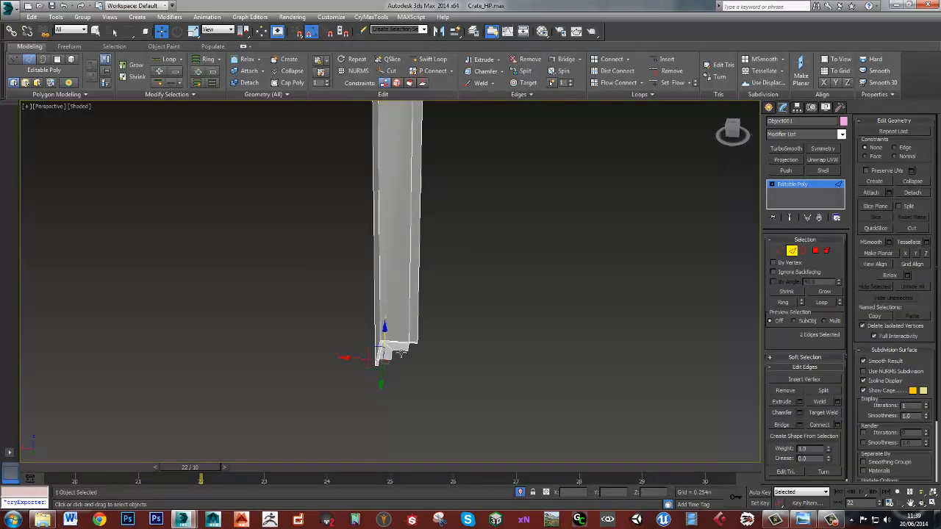
{"action": "key", "text": "ctrl+shift+b"}
{"action": "left_click", "coordinate": [395, 330]}
{"action": "middle_click_drag", "start_coordinate": [396, 329], "coordinate": [407, 345], "text": "alt"}
{"action": "middle_click_drag", "start_coordinate": [408, 221], "coordinate": [403, 331]}
{"action": "left_click", "coordinate": [379, 248]}
{"action": "left_click", "coordinate": [403, 250], "text": "ctrl"}
{"action": "key", "text": "ctrl+shift+b"}
{"action": "left_click", "coordinate": [396, 330]}
Bridge the remaining pair of top and bottom flap edges to complete the bracket's folded inner walls
{"action": "middle_click_drag", "start_coordinate": [403, 331], "coordinate": [412, 260]}
{"action": "left_click", "coordinate": [353, 325]}
{"action": "left_click", "coordinate": [371, 324], "text": "ctrl"}
{"action": "key", "text": "ctrl+shift+b"}
{"action": "left_click", "coordinate": [395, 329]}
Bridge the top and bottom lip edges on both sides of the bracket to give each lip a back face
{"action": "left_click", "coordinate": [342, 193]}
{"action": "left_click", "coordinate": [402, 425], "text": "ctrl"}
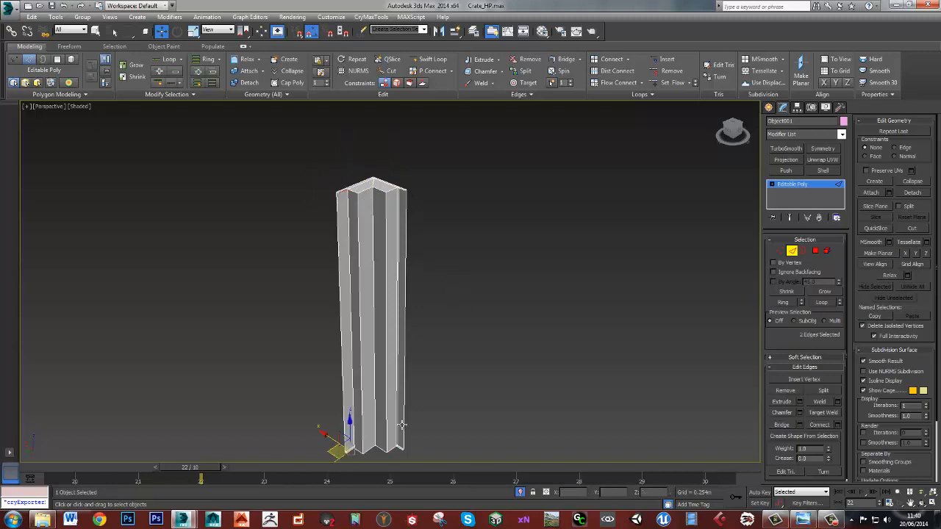
{"action": "key", "text": "ctrl+shift+b"}
{"action": "left_click", "coordinate": [397, 312]}
{"action": "middle_click_drag", "start_coordinate": [397, 312], "coordinate": [409, 245], "text": "alt"}
{"action": "scroll", "coordinate": [409, 184], "scroll_direction": "up", "scroll_amount": 5}
{"action": "left_click", "coordinate": [390, 174]}
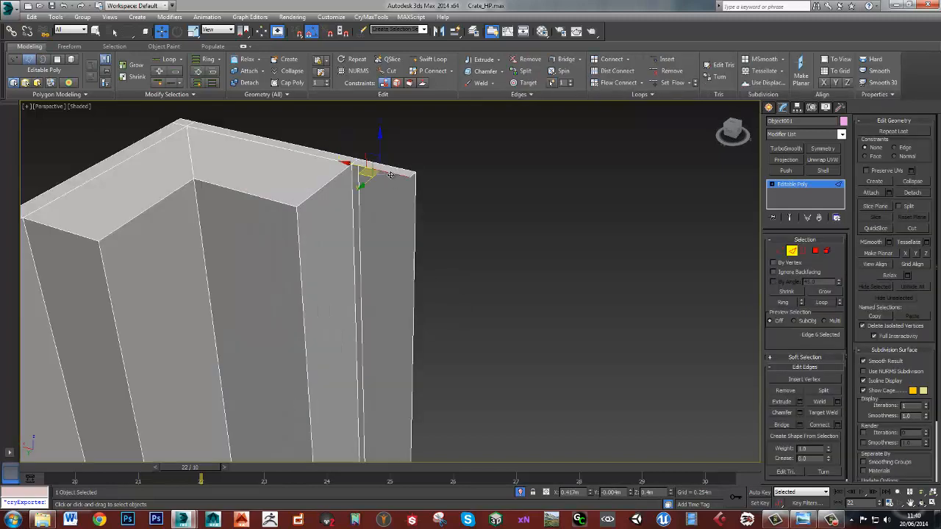
{"action": "scroll", "coordinate": [390, 173], "scroll_direction": "down", "scroll_amount": 5}
{"action": "left_click", "coordinate": [371, 367], "text": "ctrl"}
{"action": "key", "text": "ctrl+shift+b"}
{"action": "left_click", "coordinate": [415, 325]}
Cap the two narrow open borders running down the outer sides of the bracket's lips
{"action": "key", "text": "3"}
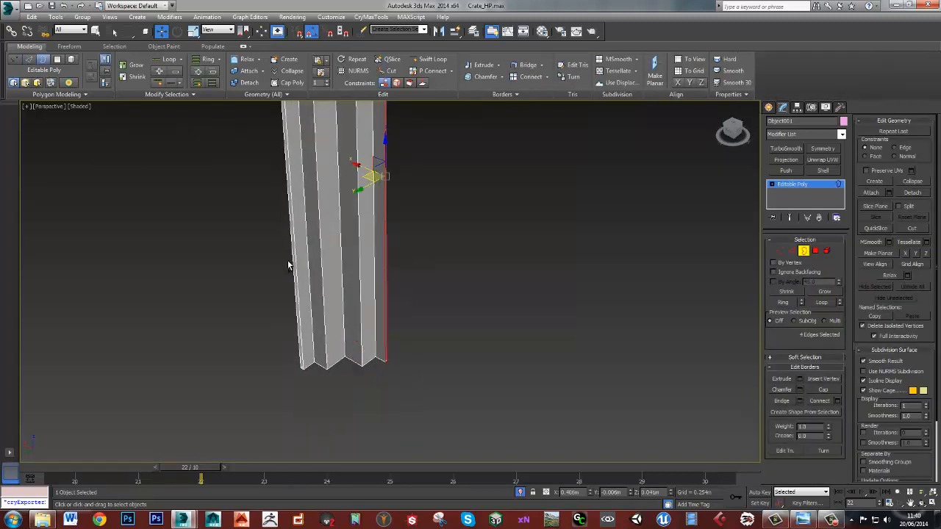
{"action": "left_click", "coordinate": [290, 266], "text": "ctrl"}
{"action": "middle_click_drag", "start_coordinate": [417, 179], "coordinate": [398, 236], "text": "alt"}
{"action": "key", "text": "2"}
Connect the top and bottom flange vertices on the bracket's outer face with a vertical edge
{"action": "key", "text": "1"}
{"action": "left_click", "coordinate": [451, 148]}
{"action": "scroll", "coordinate": [457, 266], "scroll_direction": "down", "scroll_amount": 4}
{"action": "scroll", "coordinate": [464, 368], "scroll_direction": "up", "scroll_amount": 4}
{"action": "left_click", "coordinate": [433, 268], "text": "ctrl"}
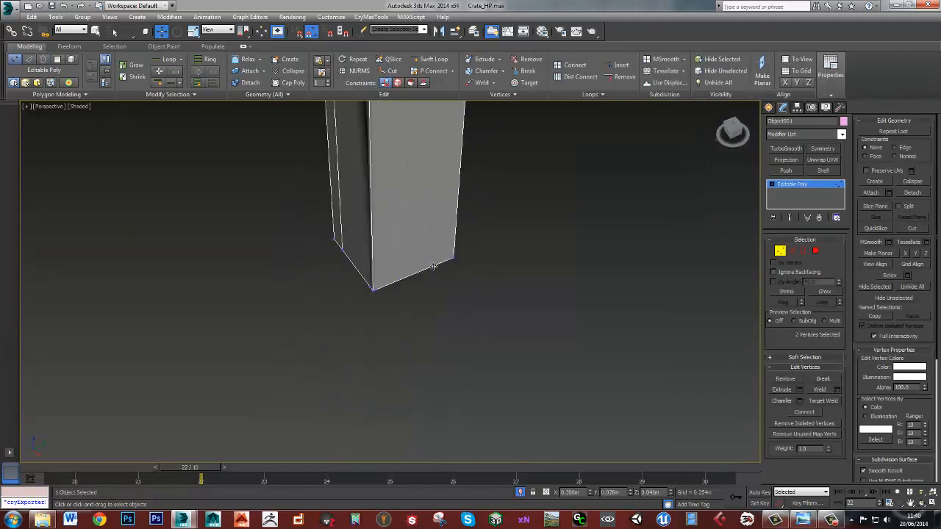
{"action": "key", "text": "ctrl+shift+e"}
Target weld the stray vertices beside the bracket's outer corner at its bottom and top ends
{"action": "middle_click_drag", "start_coordinate": [493, 214], "coordinate": [485, 126]}
{"action": "scroll", "coordinate": [494, 294], "scroll_direction": "down", "scroll_amount": 3}
{"action": "scroll", "coordinate": [441, 270], "scroll_direction": "up", "scroll_amount": 5}
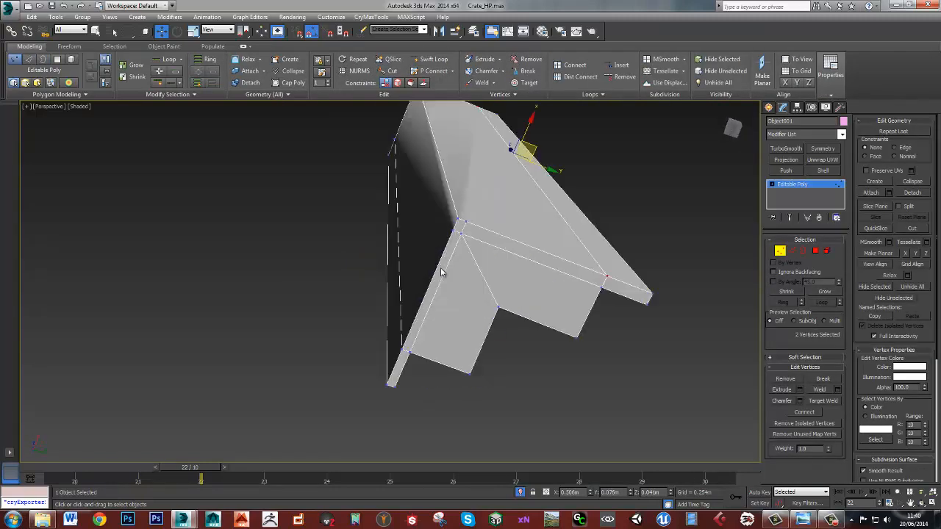
{"action": "middle_click_drag", "start_coordinate": [516, 257], "coordinate": [508, 247]}
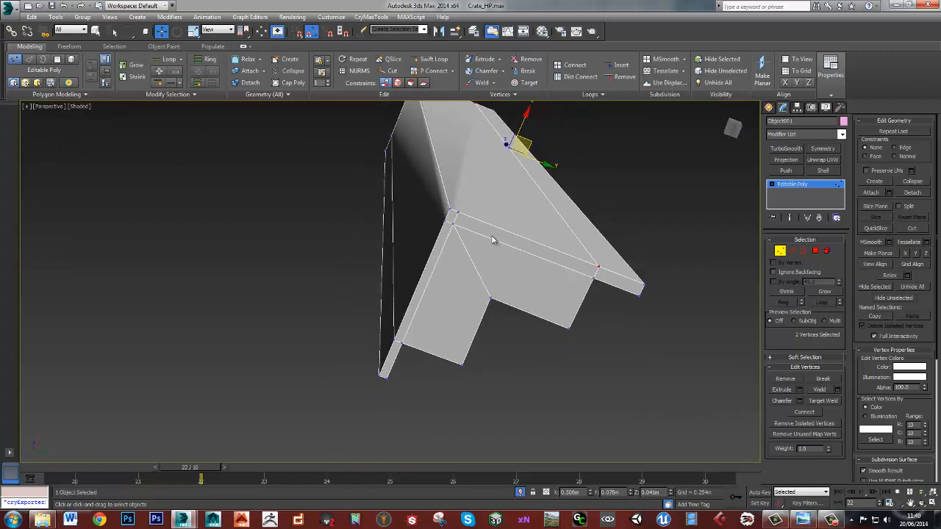
{"action": "left_click", "coordinate": [459, 212]}
{"action": "key", "text": "ctrl+shift+w"}
{"action": "left_click", "coordinate": [444, 222]}
{"action": "left_click", "coordinate": [450, 210]}
{"action": "middle_click_drag", "start_coordinate": [473, 198], "coordinate": [421, 328], "text": "alt"}
{"action": "left_click", "coordinate": [410, 339]}
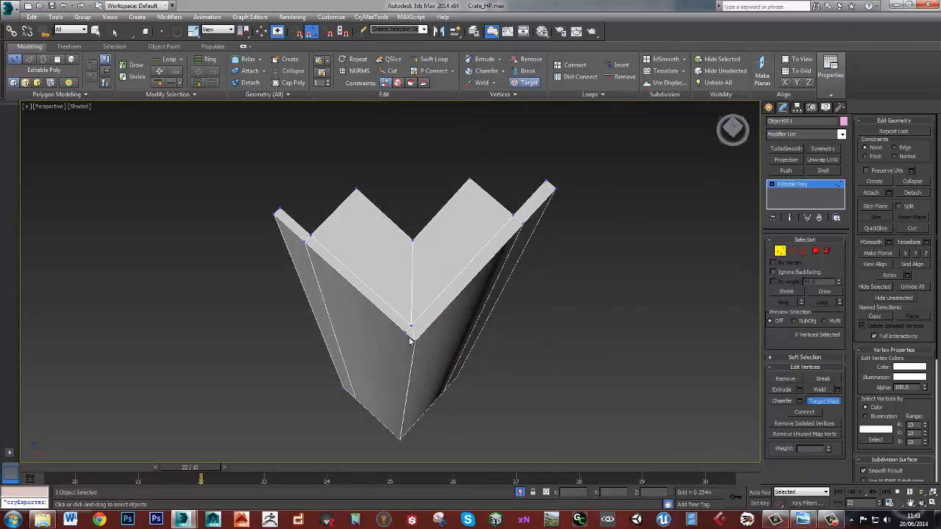
{"action": "middle_click_drag", "start_coordinate": [486, 338], "coordinate": [456, 260], "text": "alt"}
Add a TurboSmooth modifier to the bracket and return to its base Editable Poly
{"action": "left_click", "coordinate": [785, 148]}
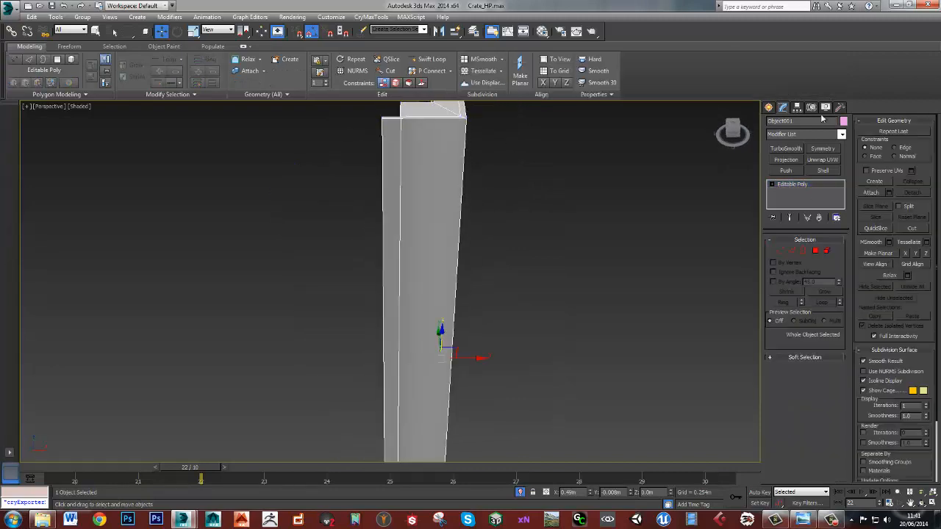
{"action": "middle_click_drag", "start_coordinate": [518, 222], "coordinate": [495, 235], "text": "alt"}
{"action": "left_click", "coordinate": [792, 192]}
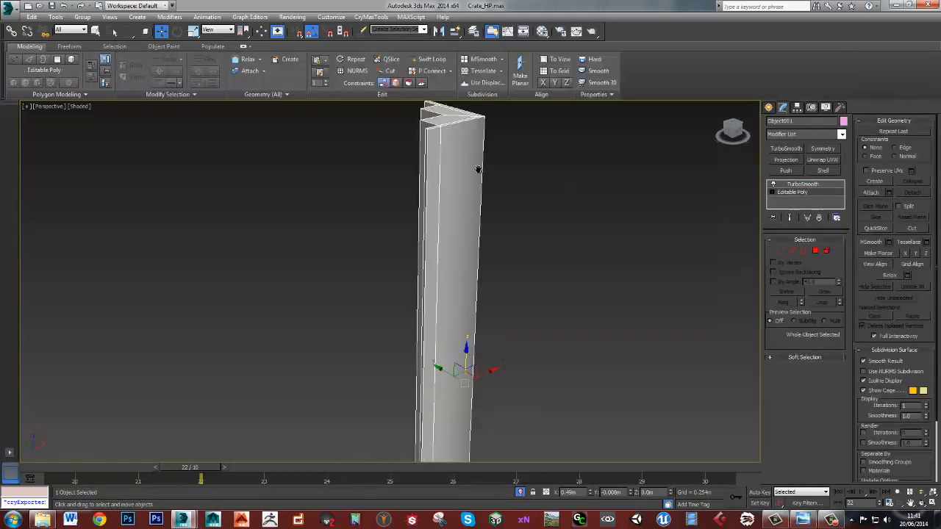
{"action": "key", "text": "1"}
{"action": "scroll", "coordinate": [478, 169], "scroll_direction": "down", "scroll_amount": 5}
{"action": "scroll", "coordinate": [486, 204], "scroll_direction": "up", "scroll_amount": 3}
{"action": "key", "text": "ctrl+a"}
{"action": "left_click", "coordinate": [482, 82], "text": "shift"}
{"action": "scroll", "coordinate": [509, 246], "scroll_direction": "up", "scroll_amount": 5}
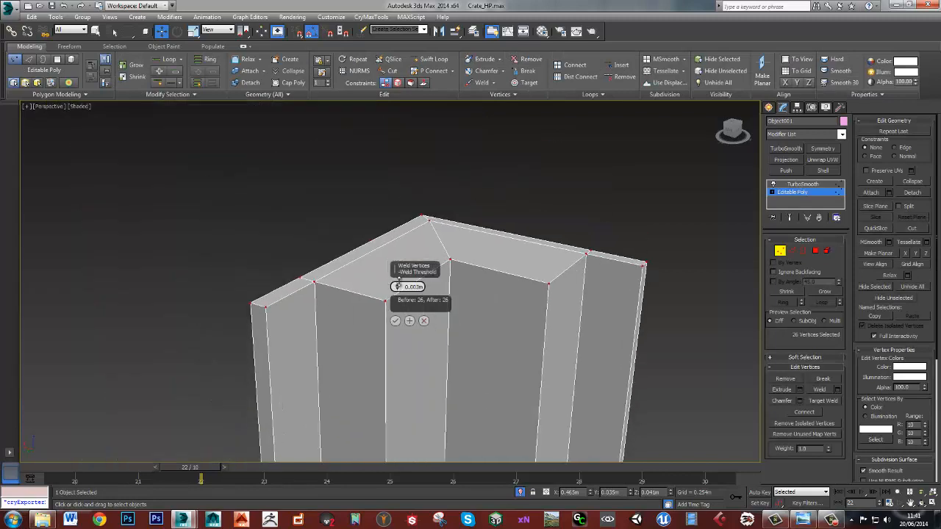
{"action": "left_click_drag", "start_coordinate": [399, 279], "coordinate": [399, 275]}
{"action": "left_click", "coordinate": [424, 322]}
Add SwiftLoop supporting edge loops around the bracket's top and bottom ends and along its vertical corners and lips
{"action": "key", "text": "shift+alt+s"}
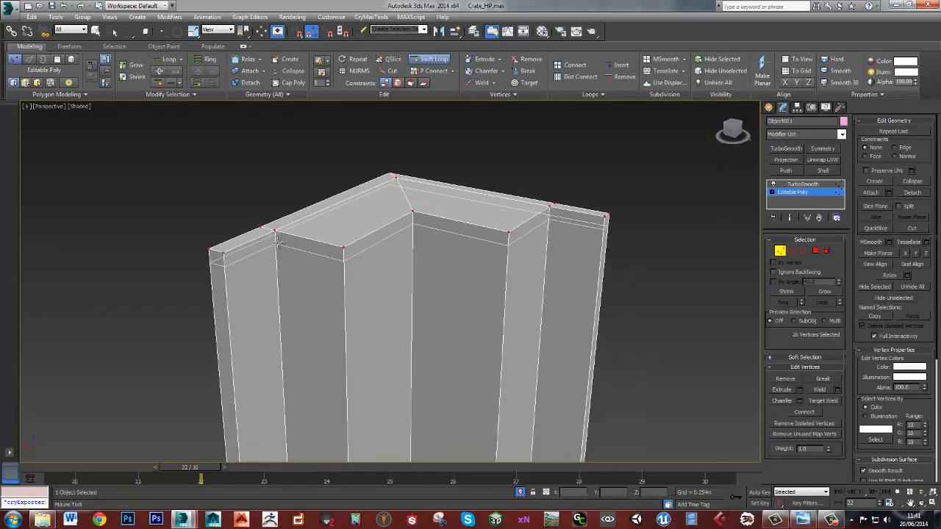
{"action": "middle_click_drag", "start_coordinate": [389, 279], "coordinate": [525, 331]}
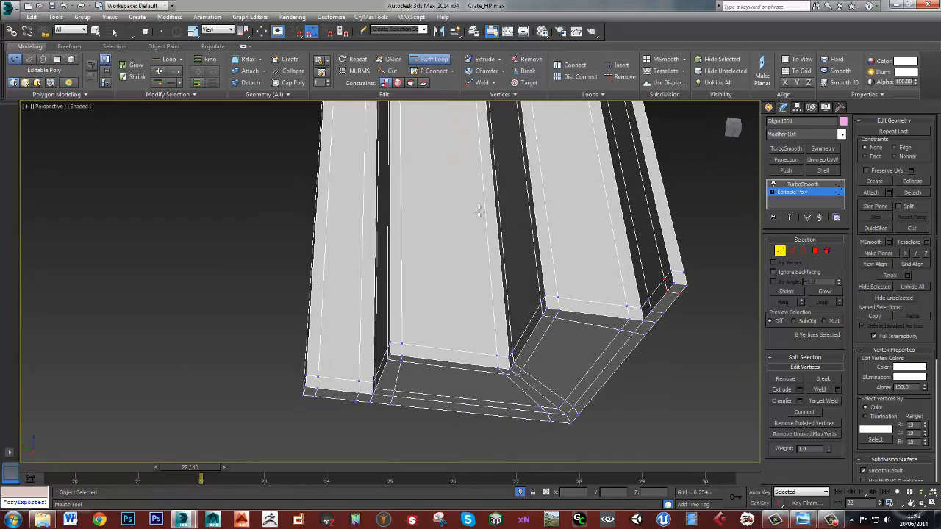
{"action": "middle_click_drag", "start_coordinate": [479, 212], "coordinate": [415, 314], "text": "alt"}
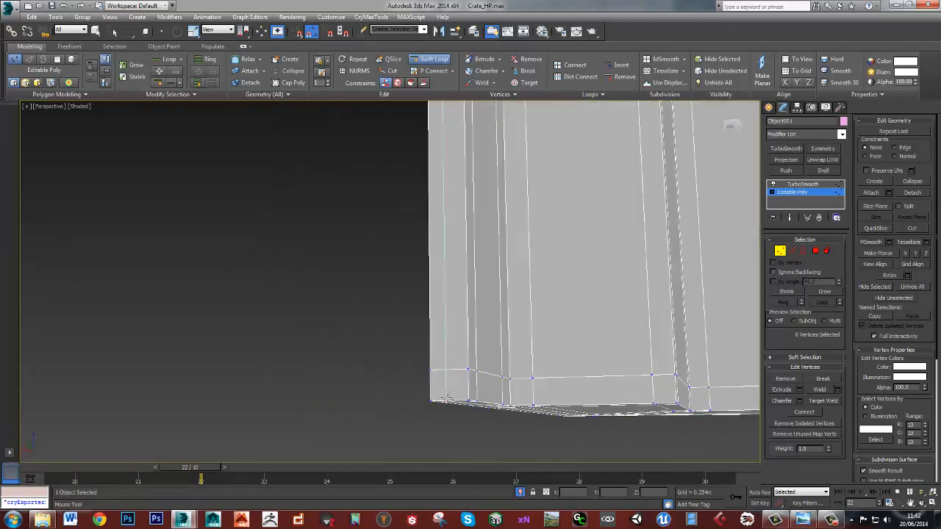
{"action": "right_click", "coordinate": [500, 386]}
{"action": "middle_click_drag", "start_coordinate": [499, 386], "coordinate": [491, 278], "text": "alt"}
{"action": "scroll", "coordinate": [491, 278], "scroll_direction": "down", "scroll_amount": 4}
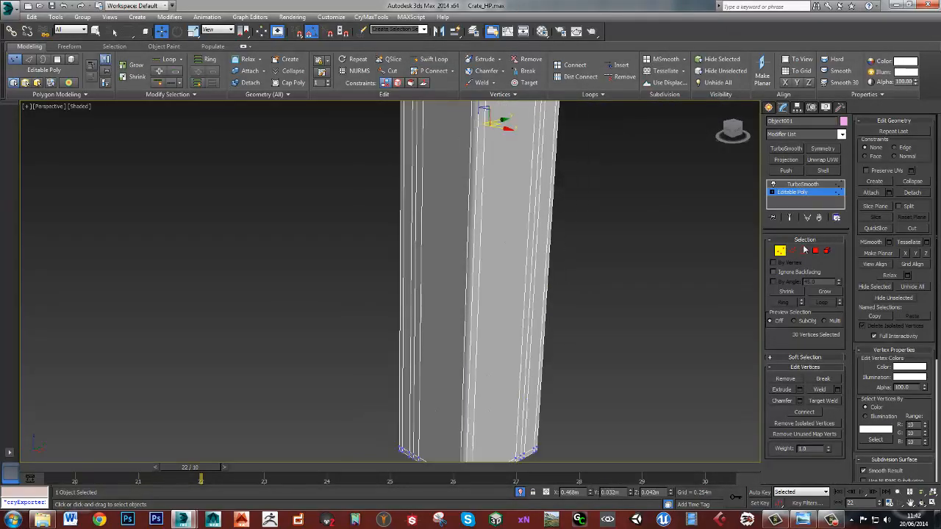
Isolate the selection to the polygons of the bracket's X-facing outer side and make them planar along X
{"action": "left_click", "coordinate": [802, 185]}
{"action": "middle_click_drag", "start_coordinate": [644, 226], "coordinate": [529, 287], "text": "alt"}
{"action": "left_click", "coordinate": [804, 192]}
{"action": "key", "text": "4"}
{"action": "scroll", "coordinate": [530, 309], "scroll_direction": "down", "scroll_amount": 3}
{"action": "left_click_drag", "start_coordinate": [555, 409], "coordinate": [513, 193]}
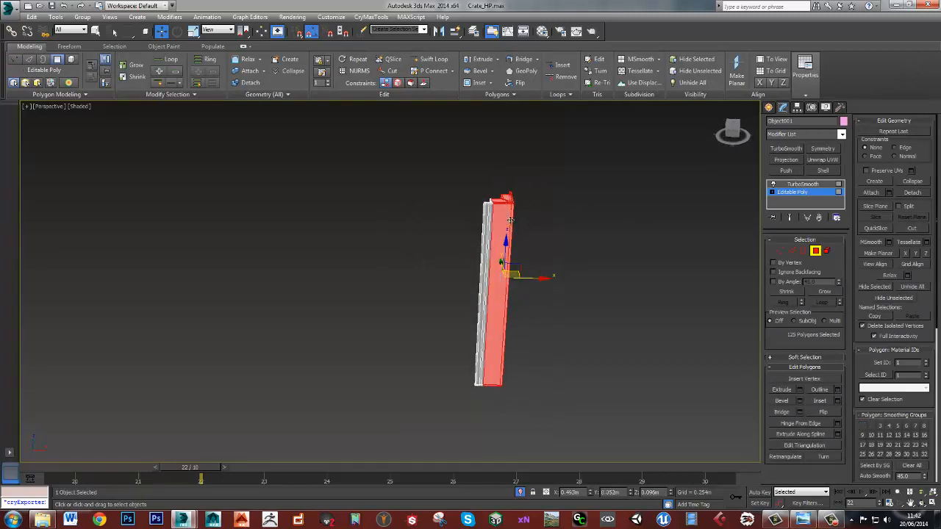
{"action": "key", "text": "t"}
{"action": "left_click_drag", "start_coordinate": [439, 405], "coordinate": [469, 424], "text": "alt"}
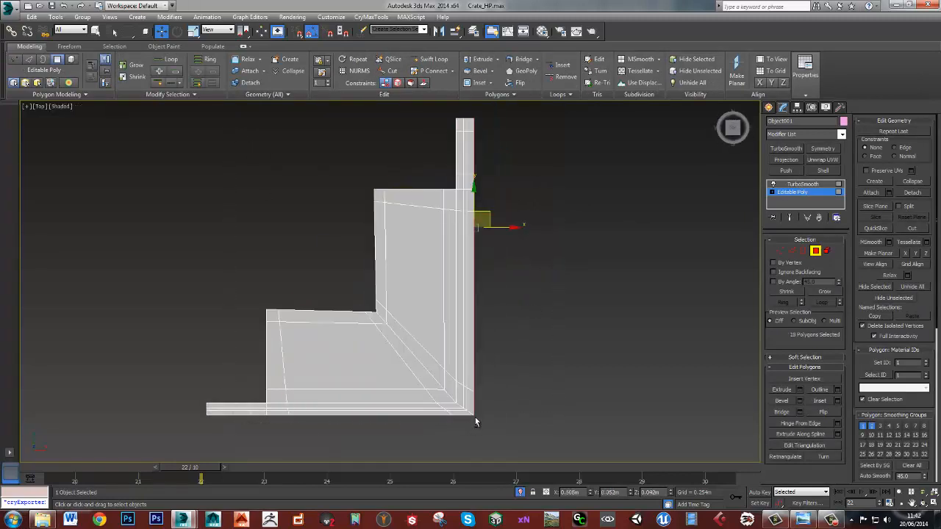
{"action": "middle_click_drag", "start_coordinate": [474, 417], "coordinate": [525, 324], "text": "alt"}
{"action": "scroll", "coordinate": [525, 324], "scroll_direction": "down", "scroll_amount": 6}
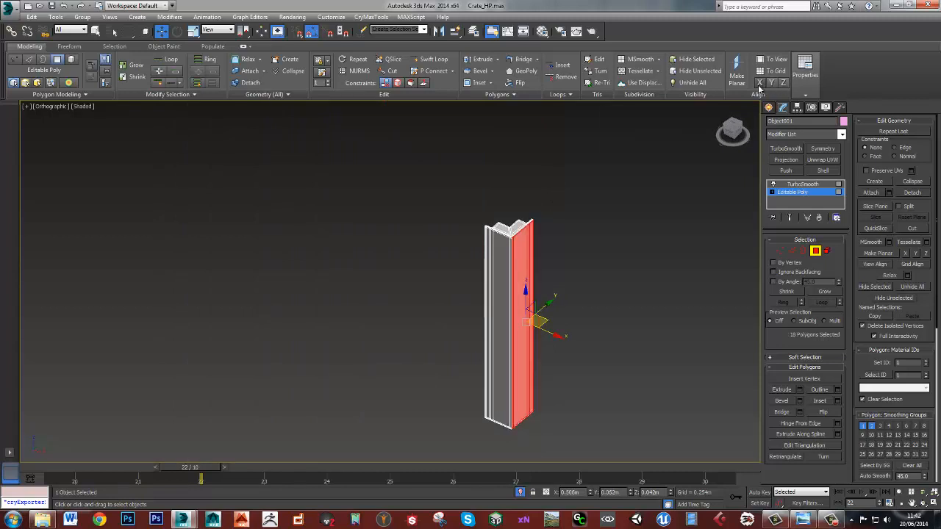
Reduce the selection to the polygons of the bracket's other outer side and flatten them into one plane
{"action": "key", "text": "t"}
{"action": "scroll", "coordinate": [525, 304], "scroll_direction": "up", "scroll_amount": 8}
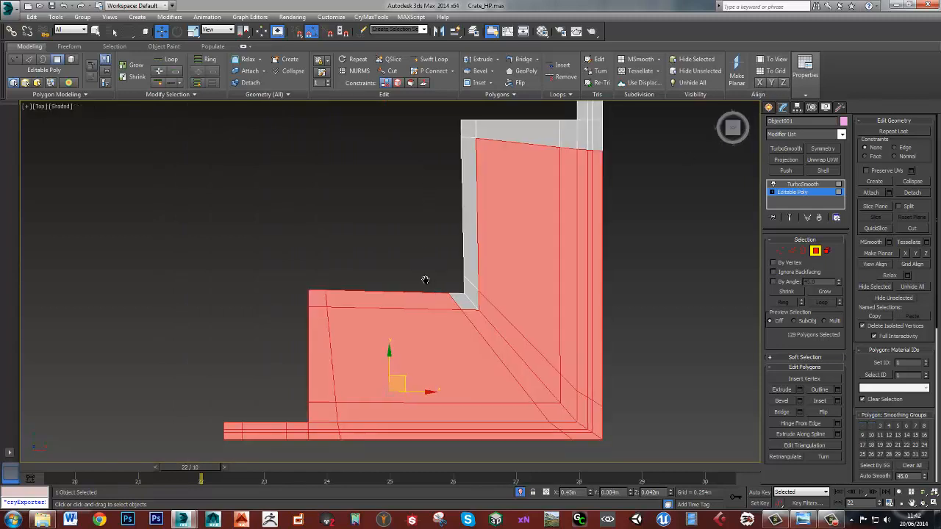
{"action": "scroll", "coordinate": [397, 279], "scroll_direction": "down", "scroll_amount": 3}
{"action": "left_click_drag", "start_coordinate": [215, 175], "coordinate": [531, 368], "text": "alt"}
{"action": "middle_click_drag", "start_coordinate": [531, 367], "coordinate": [541, 313], "text": "alt"}
{"action": "scroll", "coordinate": [539, 313], "scroll_direction": "down", "scroll_amount": 5}
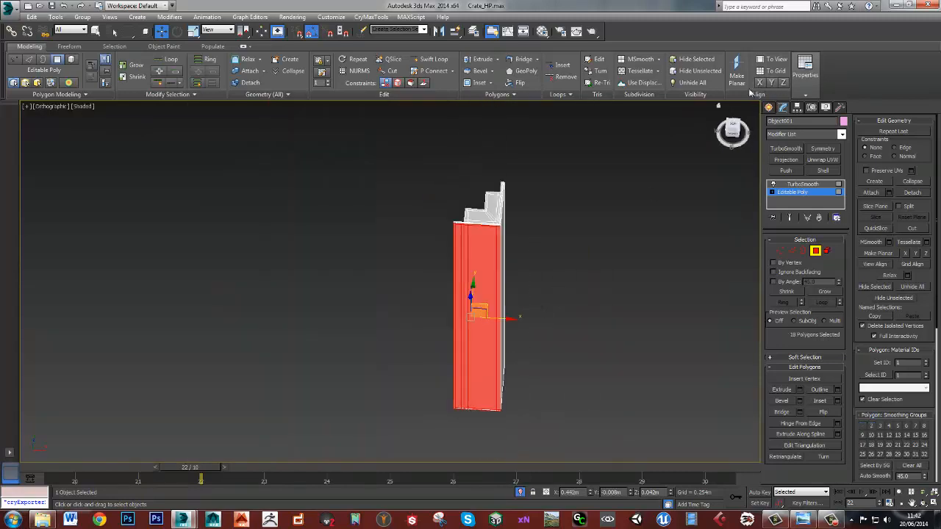
{"action": "left_click", "coordinate": [815, 252]}
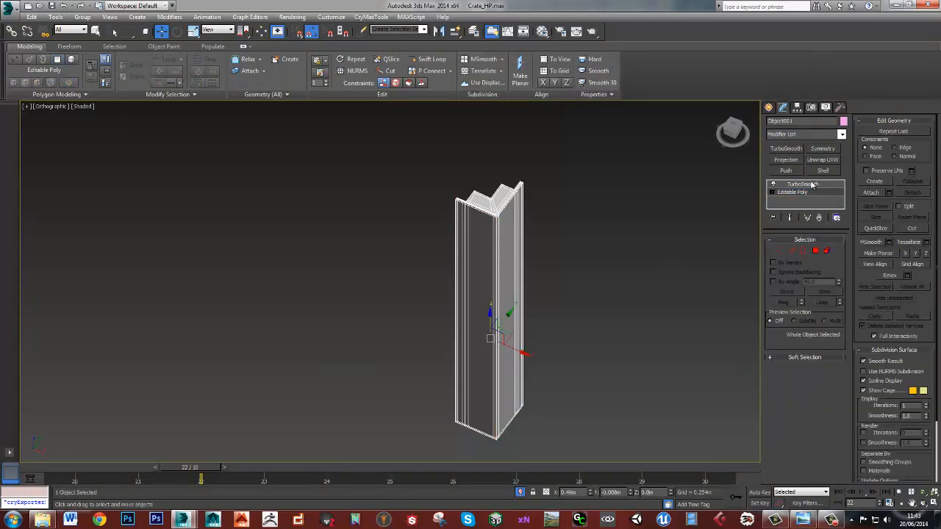
Examine the bracket's smoothed result and the base-mesh vertices where the thick inner block meets the thin lips at the top
{"action": "left_click", "coordinate": [812, 185]}
{"action": "left_click", "coordinate": [547, 346]}
{"action": "middle_click_drag", "start_coordinate": [547, 346], "coordinate": [542, 325], "text": "alt"}
{"action": "left_click", "coordinate": [505, 320]}
{"action": "left_click", "coordinate": [794, 192]}
{"action": "scroll", "coordinate": [501, 234], "scroll_direction": "up", "scroll_amount": 3}
{"action": "middle_click_drag", "start_coordinate": [476, 197], "coordinate": [399, 265]}
{"action": "scroll", "coordinate": [503, 234], "scroll_direction": "up", "scroll_amount": 5}
{"action": "scroll", "coordinate": [517, 231], "scroll_direction": "up", "scroll_amount": 3}
{"action": "key", "text": "1"}
{"action": "scroll", "coordinate": [564, 319], "scroll_direction": "down", "scroll_amount": 1}
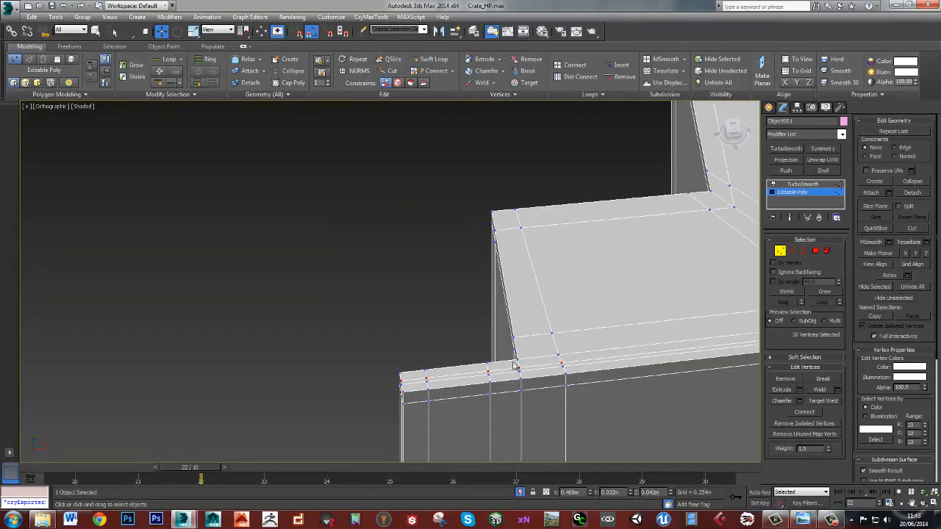
{"action": "left_click", "coordinate": [519, 367]}
{"action": "key", "text": "z"}
{"action": "middle_click_drag", "start_coordinate": [519, 367], "coordinate": [577, 358], "text": "alt"}
{"action": "left_click_drag", "start_coordinate": [367, 289], "coordinate": [396, 305]}
{"action": "middle_click_drag", "start_coordinate": [395, 305], "coordinate": [390, 300], "text": "alt"}
{"action": "middle_click_drag", "start_coordinate": [349, 312], "coordinate": [381, 303]}
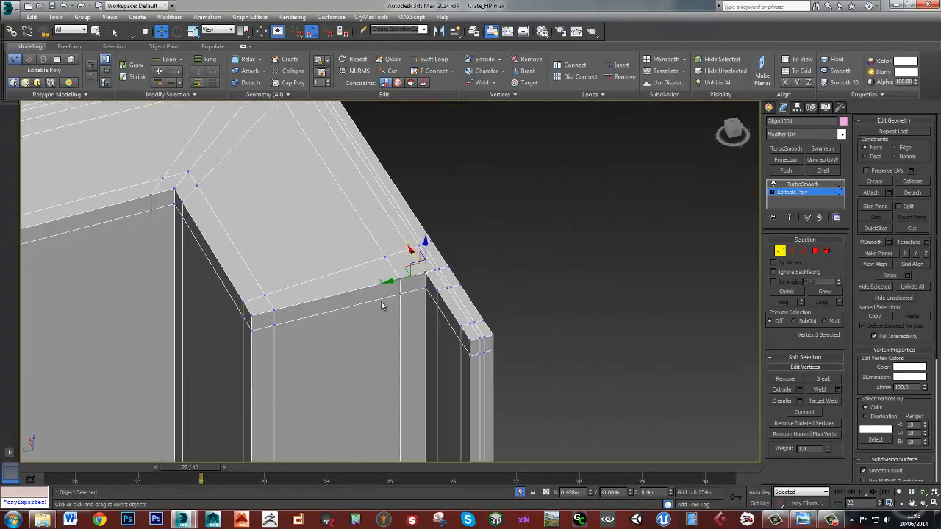
{"action": "left_click", "coordinate": [399, 282]}
{"action": "middle_click_drag", "start_coordinate": [393, 362], "coordinate": [392, 320], "text": "alt"}
Return to the bracket's TurboSmooth modifier and raise its iterations
{"action": "left_click", "coordinate": [802, 184]}
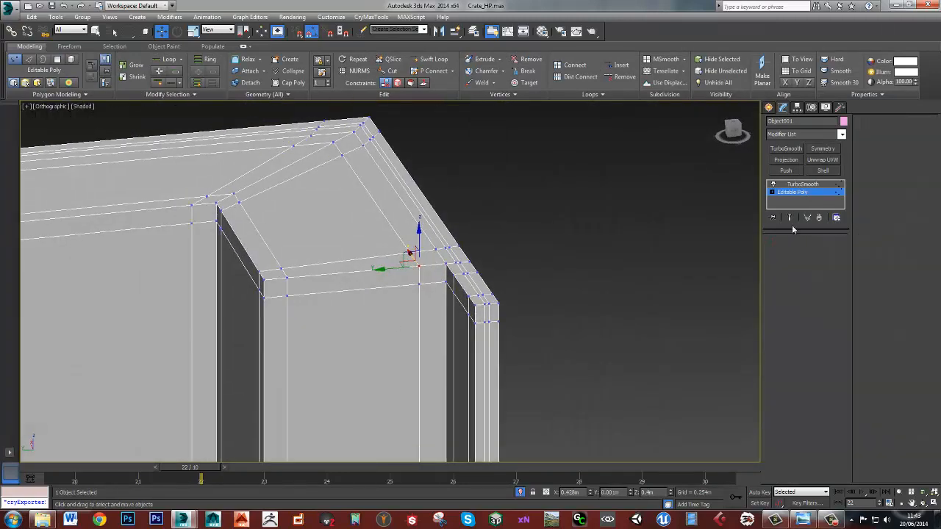
{"action": "left_click", "coordinate": [586, 278]}
{"action": "scroll", "coordinate": [515, 294], "scroll_direction": "down", "scroll_amount": 7}
{"action": "left_click", "coordinate": [514, 295]}
{"action": "left_click", "coordinate": [545, 332]}
{"action": "middle_click_drag", "start_coordinate": [514, 296], "coordinate": [507, 256], "text": "alt"}
{"action": "scroll", "coordinate": [500, 280], "scroll_direction": "down", "scroll_amount": 5}
{"action": "key", "text": "p"}
{"action": "key", "text": "z"}
{"action": "scroll", "coordinate": [400, 276], "scroll_direction": "up", "scroll_amount": 2}
{"action": "left_click", "coordinate": [401, 275]}
{"action": "middle_click_drag", "start_coordinate": [401, 276], "coordinate": [406, 271], "text": "alt"}
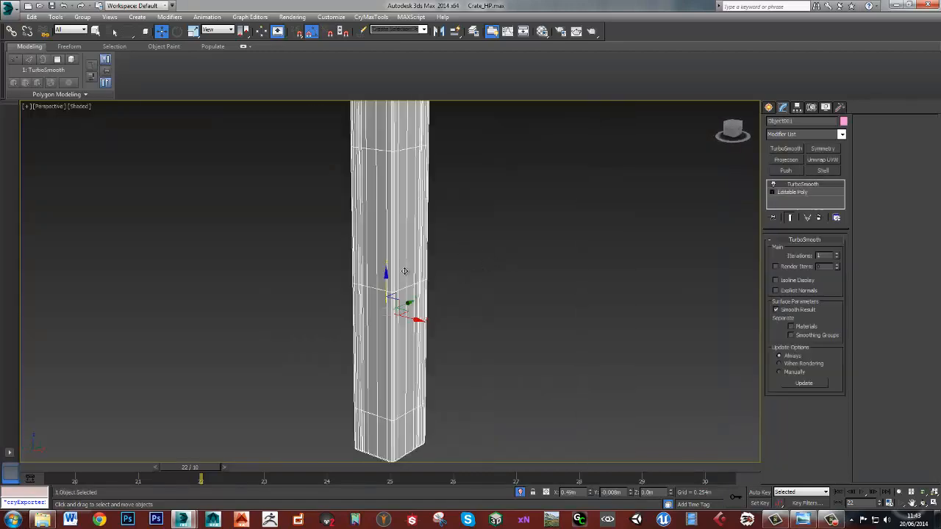
{"action": "left_click", "coordinate": [449, 346]}
{"action": "middle_click_drag", "start_coordinate": [448, 345], "coordinate": [435, 311]}
{"action": "scroll", "coordinate": [435, 312], "scroll_direction": "up", "scroll_amount": 5}
{"action": "left_click", "coordinate": [473, 338]}
{"action": "middle_click_drag", "start_coordinate": [472, 338], "coordinate": [574, 278]}
{"action": "left_click", "coordinate": [837, 254]}
{"action": "left_click", "coordinate": [595, 383]}
Examine the smoothed bracket from several angles, checking its ends and the sharpness of its outer corner
{"action": "scroll", "coordinate": [595, 383], "scroll_direction": "down", "scroll_amount": 5}
{"action": "middle_click_drag", "start_coordinate": [595, 383], "coordinate": [514, 312], "text": "alt"}
{"action": "scroll", "coordinate": [503, 272], "scroll_direction": "down", "scroll_amount": 2}
{"action": "scroll", "coordinate": [464, 255], "scroll_direction": "up", "scroll_amount": 4}
{"action": "left_click", "coordinate": [464, 254]}
{"action": "middle_click_drag", "start_coordinate": [569, 275], "coordinate": [485, 309], "text": "alt"}
{"action": "left_click", "coordinate": [536, 266]}
{"action": "left_click", "coordinate": [496, 294]}
{"action": "left_click", "coordinate": [485, 309]}
{"action": "scroll", "coordinate": [455, 287], "scroll_direction": "up", "scroll_amount": 5}
Select the end vertices of the edge loop beside the outer corner at top and bottom, and move them about 0.004 m along Y away from the corner
{"action": "left_click", "coordinate": [451, 284]}
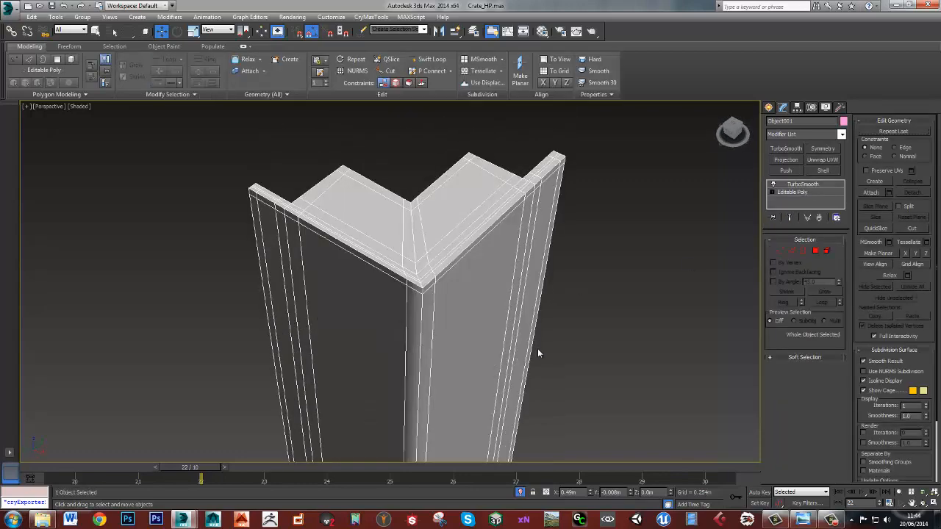
{"action": "middle_click_drag", "start_coordinate": [536, 349], "coordinate": [535, 304]}
{"action": "key", "text": "2"}
{"action": "middle_click_drag", "start_coordinate": [440, 340], "coordinate": [395, 206], "text": "alt"}
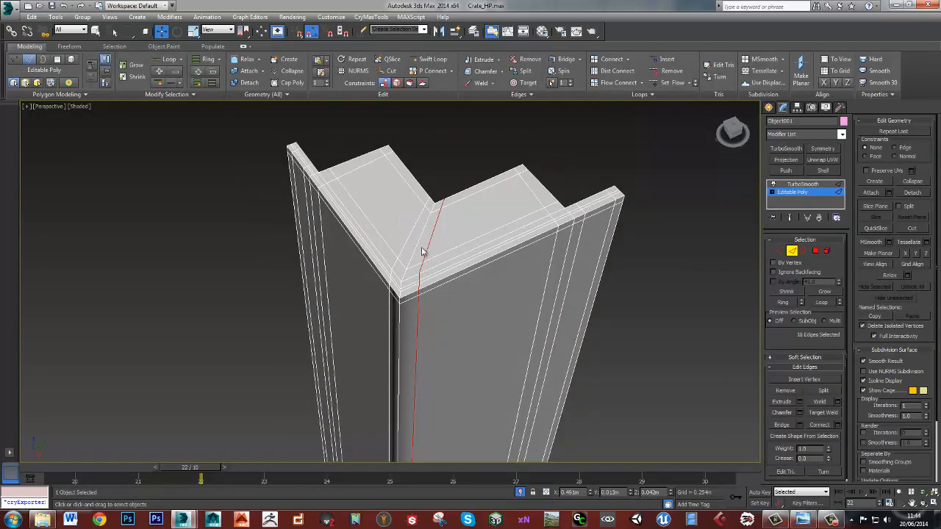
{"action": "key", "text": "1"}
{"action": "scroll", "coordinate": [418, 295], "scroll_direction": "down", "scroll_amount": 5}
{"action": "middle_click_drag", "start_coordinate": [426, 423], "coordinate": [460, 299]}
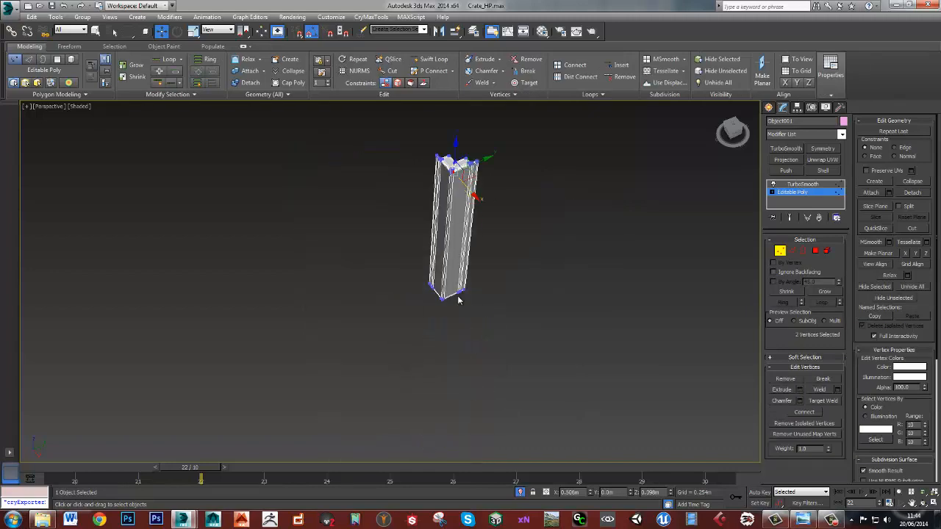
{"action": "scroll", "coordinate": [461, 298], "scroll_direction": "up", "scroll_amount": 3}
{"action": "scroll", "coordinate": [419, 310], "scroll_direction": "up", "scroll_amount": 3}
{"action": "left_click_drag", "start_coordinate": [413, 271], "coordinate": [432, 296], "text": "ctrl"}
{"action": "middle_click_drag", "start_coordinate": [432, 293], "coordinate": [453, 210], "text": "alt"}
{"action": "scroll", "coordinate": [454, 211], "scroll_direction": "down", "scroll_amount": 5}
{"action": "middle_click_drag", "start_coordinate": [470, 110], "coordinate": [476, 189]}
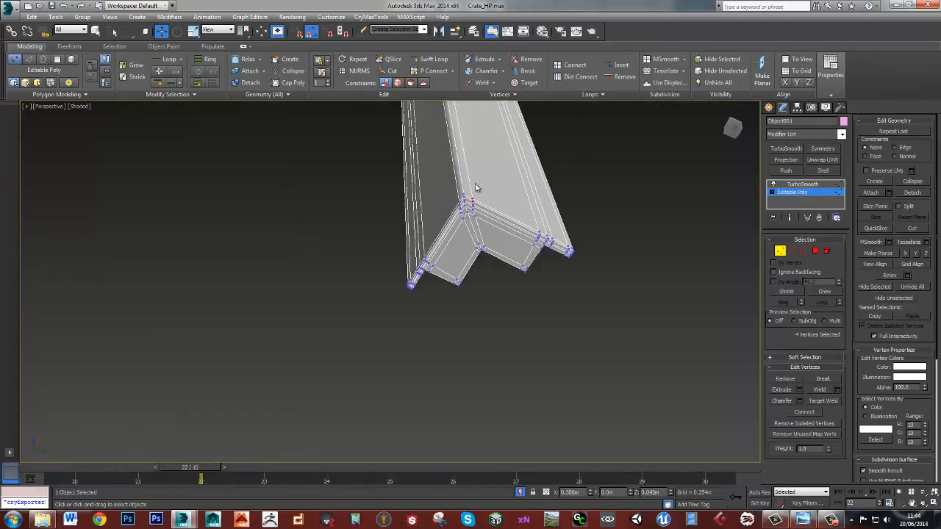
{"action": "scroll", "coordinate": [472, 213], "scroll_direction": "up", "scroll_amount": 5}
{"action": "scroll", "coordinate": [496, 240], "scroll_direction": "down", "scroll_amount": 5}
{"action": "middle_click_drag", "start_coordinate": [496, 241], "coordinate": [517, 311], "text": "alt"}
{"action": "scroll", "coordinate": [468, 229], "scroll_direction": "up", "scroll_amount": 4}
{"action": "left_click", "coordinate": [523, 239], "text": "ctrl"}
{"action": "scroll", "coordinate": [523, 254], "scroll_direction": "down", "scroll_amount": 5}
{"action": "middle_click_drag", "start_coordinate": [514, 276], "coordinate": [540, 269], "text": "alt"}
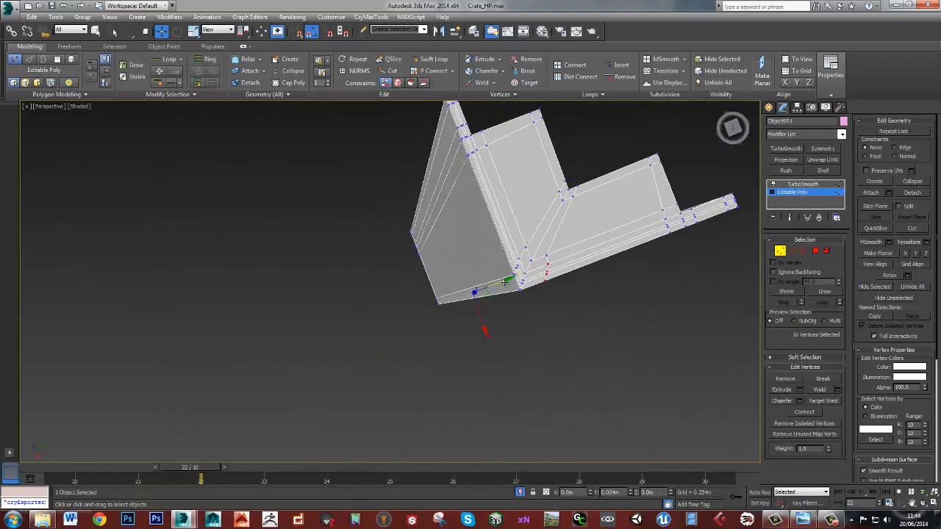
Select the matching loop vertices on the corner's other side at both ends and move them about 0.01 m along negative X
{"action": "left_click", "coordinate": [521, 259]}
{"action": "scroll", "coordinate": [352, 220], "scroll_direction": "up", "scroll_amount": 6}
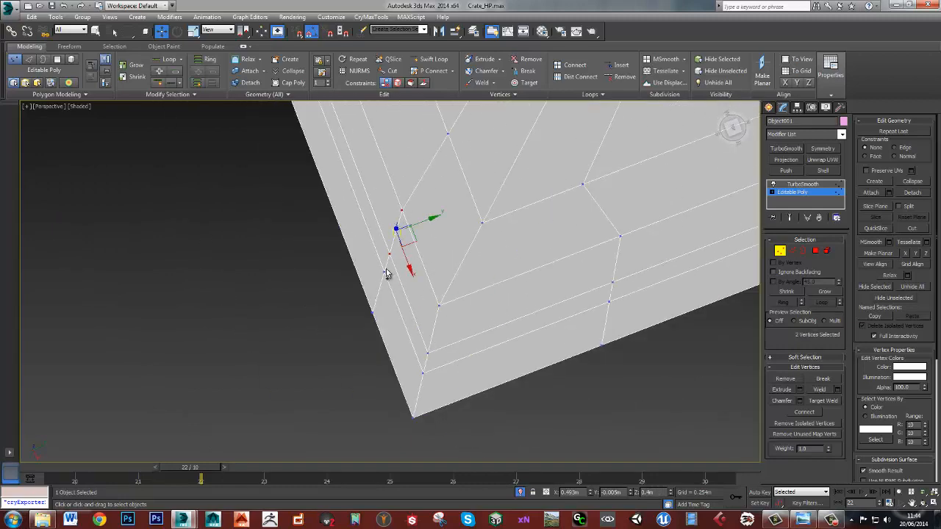
{"action": "scroll", "coordinate": [386, 313], "scroll_direction": "down", "scroll_amount": 6}
{"action": "middle_click_drag", "start_coordinate": [386, 313], "coordinate": [510, 284], "text": "alt"}
{"action": "scroll", "coordinate": [509, 284], "scroll_direction": "up", "scroll_amount": 5}
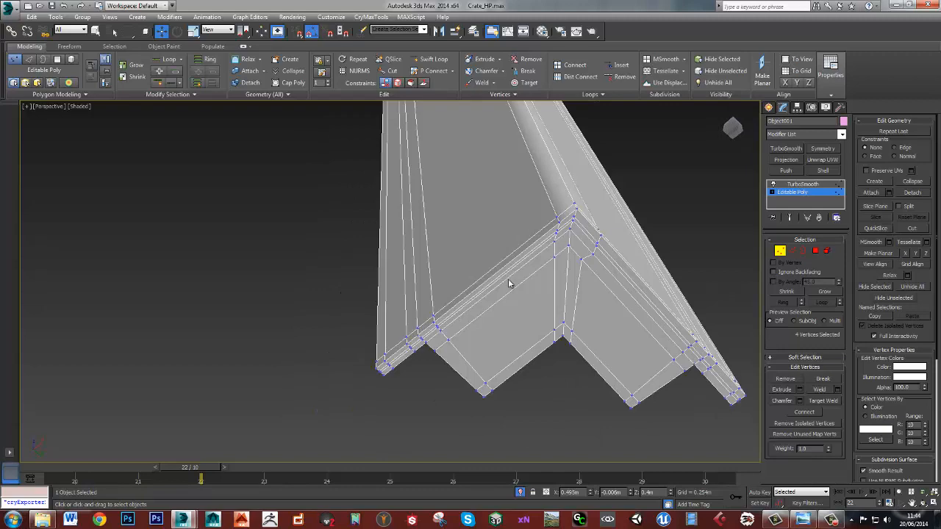
{"action": "left_click", "coordinate": [558, 217], "text": "ctrl"}
{"action": "middle_click_drag", "start_coordinate": [557, 218], "coordinate": [560, 245], "text": "alt"}
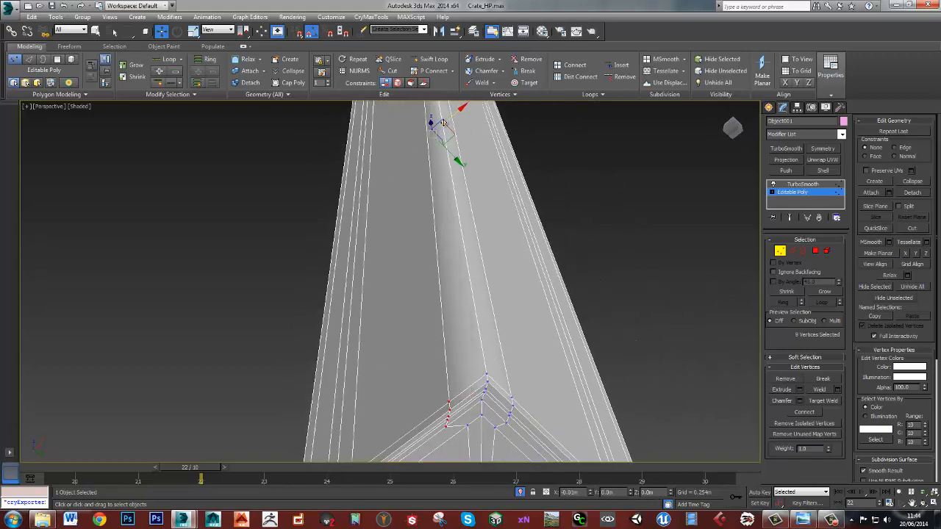
Check the softened corner with TurboSmooth active and exit isolation to bring back the crate plates
{"action": "left_click", "coordinate": [780, 252]}
{"action": "left_click", "coordinate": [633, 228]}
{"action": "scroll", "coordinate": [633, 228], "scroll_direction": "down", "scroll_amount": 8}
{"action": "middle_click_drag", "start_coordinate": [633, 228], "coordinate": [573, 285], "text": "alt"}
{"action": "left_click", "coordinate": [503, 401]}
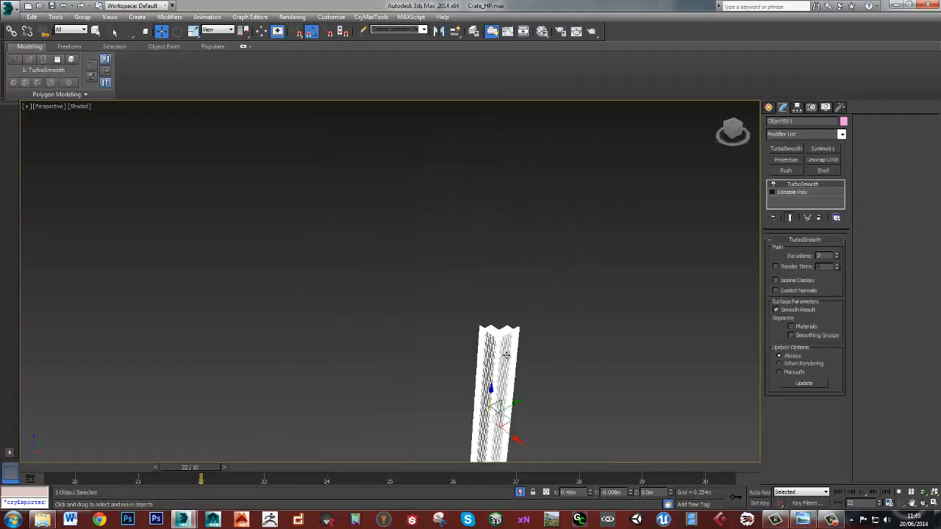
{"action": "left_click", "coordinate": [520, 492]}
Select all vertices at the bracket's bottom end and move them down toward the plates' bottom edge
{"action": "left_click", "coordinate": [792, 191]}
{"action": "left_click", "coordinate": [780, 251]}
{"action": "left_click_drag", "start_coordinate": [518, 396], "coordinate": [419, 357]}
{"action": "middle_click_drag", "start_coordinate": [457, 359], "coordinate": [477, 300]}
{"action": "scroll", "coordinate": [467, 301], "scroll_direction": "up", "scroll_amount": 5}
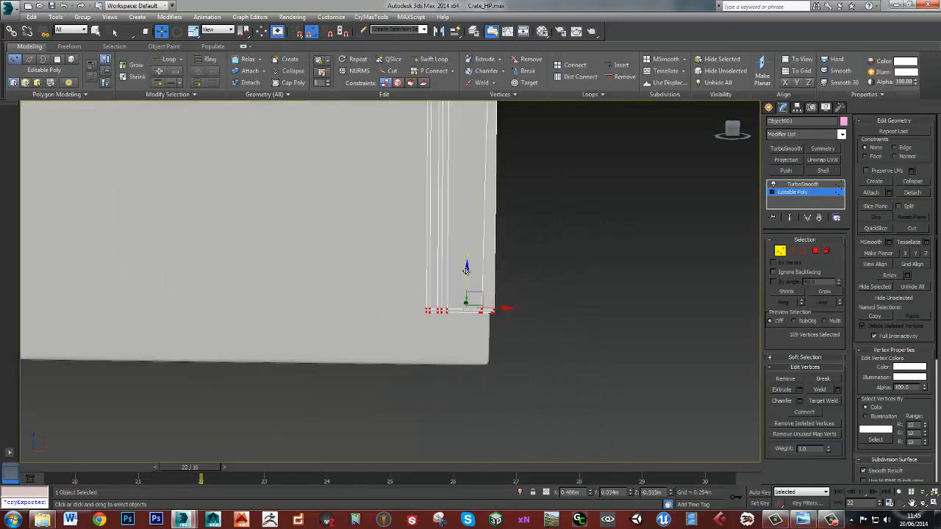
{"action": "left_click_drag", "start_coordinate": [464, 326], "coordinate": [463, 326]}
{"action": "left_click", "coordinate": [803, 184]}
{"action": "left_click", "coordinate": [584, 173]}
{"action": "middle_click_drag", "start_coordinate": [585, 173], "coordinate": [526, 258]}
{"action": "scroll", "coordinate": [580, 283], "scroll_direction": "down", "scroll_amount": 4}
Raise the vertices at the bracket's top end by about 0.001 m, just above the plates' top edge
{"action": "left_click", "coordinate": [500, 271]}
{"action": "left_click", "coordinate": [793, 191]}
{"action": "left_click", "coordinate": [780, 251]}
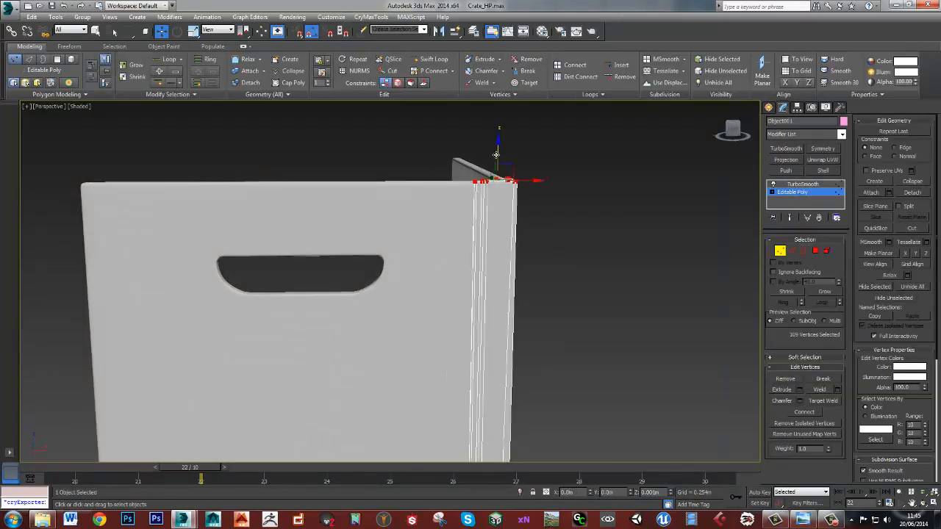
{"action": "left_click", "coordinate": [618, 271]}
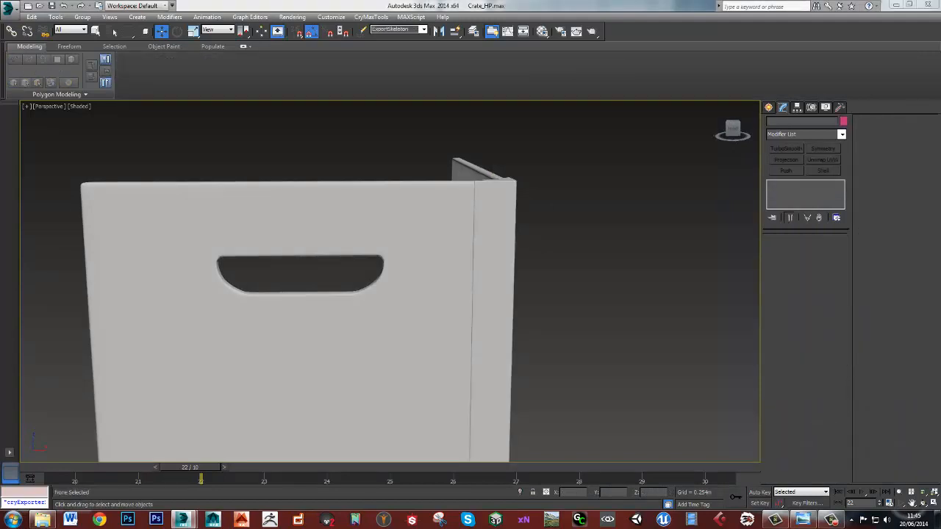
In the top view, move the two rows of inner-face vertices along Y and X so the bracket extends past the plates' inner faces
{"action": "scroll", "coordinate": [481, 281], "scroll_direction": "down", "scroll_amount": 4}
{"action": "middle_click_drag", "start_coordinate": [461, 392], "coordinate": [696, 235]}
{"action": "left_click", "coordinate": [490, 292]}
{"action": "scroll", "coordinate": [696, 235], "scroll_direction": "up", "scroll_amount": 5}
{"action": "left_click", "coordinate": [792, 192]}
{"action": "middle_click_drag", "start_coordinate": [573, 193], "coordinate": [517, 281], "text": "alt"}
{"action": "scroll", "coordinate": [441, 294], "scroll_direction": "down", "scroll_amount": 4}
{"action": "key", "text": "t"}
{"action": "scroll", "coordinate": [419, 298], "scroll_direction": "up", "scroll_amount": 6}
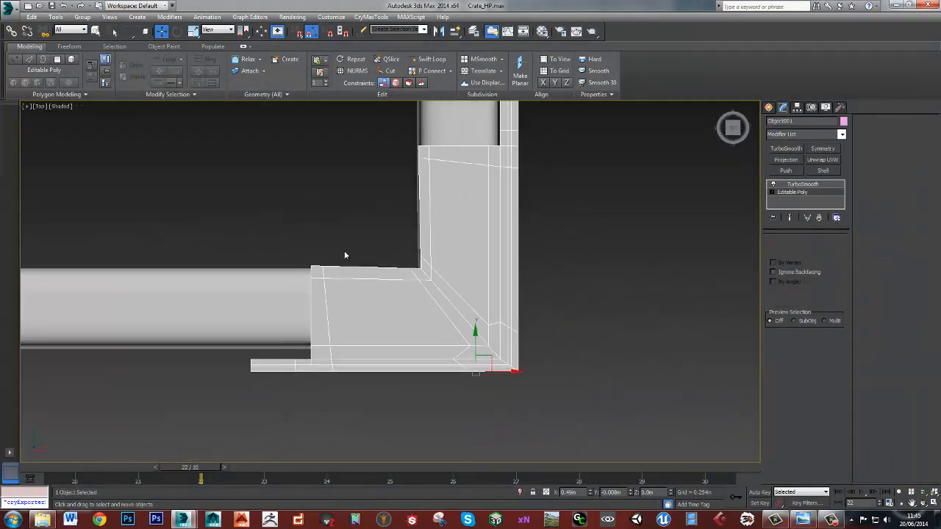
{"action": "key", "text": "1"}
{"action": "left_click_drag", "start_coordinate": [249, 238], "coordinate": [444, 305]}
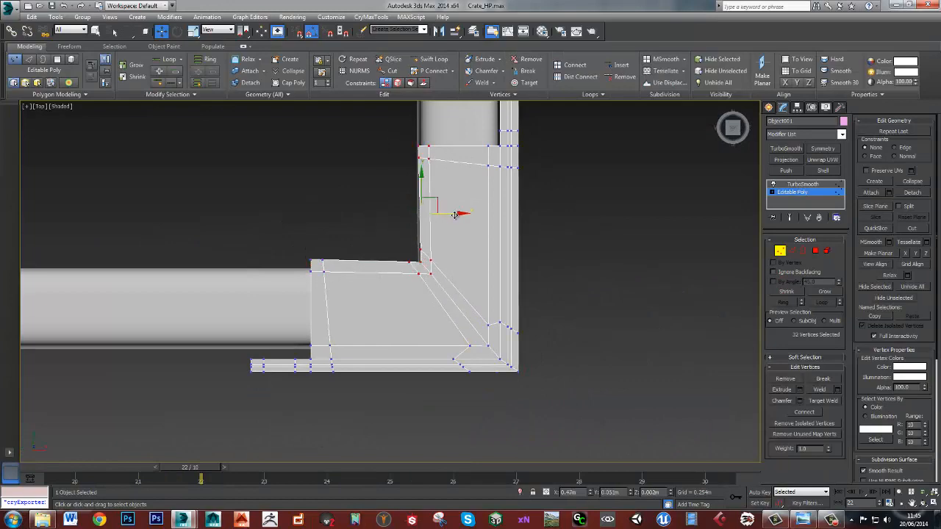
{"action": "left_click", "coordinate": [780, 252]}
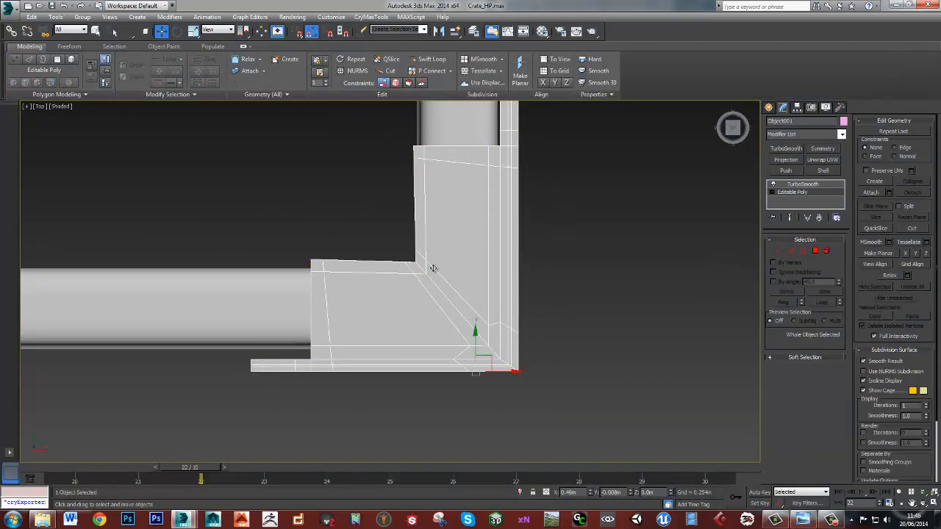
Clone the two narrow polygons along the bracket's inner corner as a separate object, offset about -0.005 m in X and 0.004 m in Y
{"action": "key", "text": "4"}
{"action": "left_click", "coordinate": [431, 244]}
{"action": "scroll", "coordinate": [428, 252], "scroll_direction": "up", "scroll_amount": 3}
{"action": "middle_click_drag", "start_coordinate": [428, 252], "coordinate": [450, 333]}
{"action": "scroll", "coordinate": [450, 308], "scroll_direction": "down", "scroll_amount": 3}
{"action": "left_click", "coordinate": [434, 310], "text": "ctrl"}
{"action": "scroll", "coordinate": [454, 320], "scroll_direction": "down", "scroll_amount": 4}
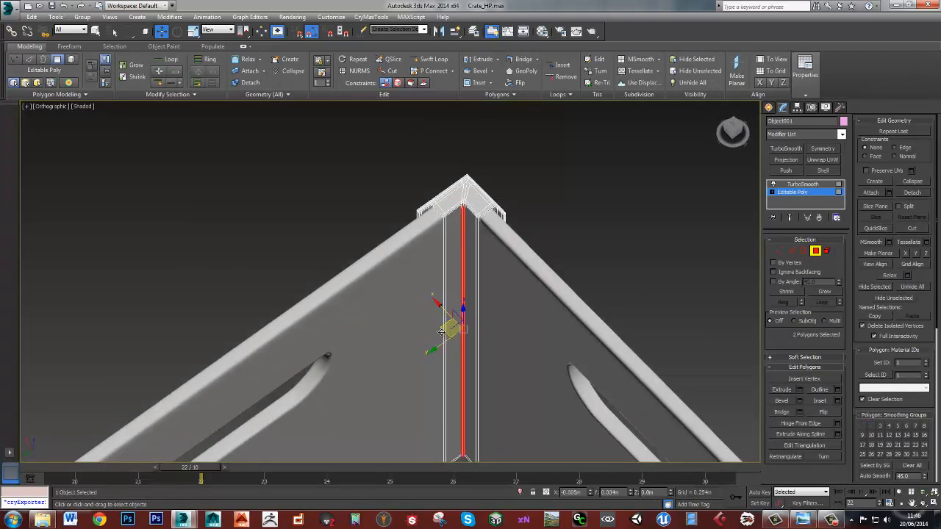
{"action": "left_click", "coordinate": [508, 268]}
{"action": "left_click", "coordinate": [463, 236]}
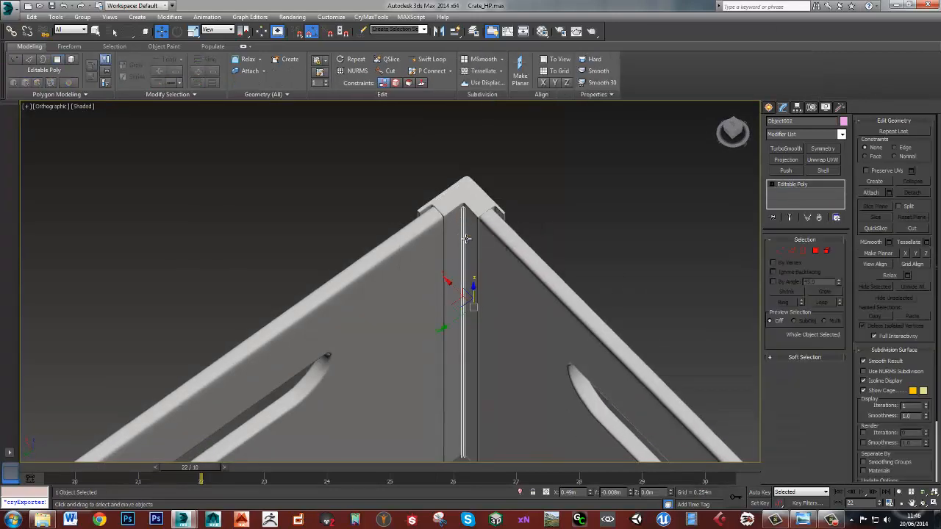
Check the crate's metal corner parts in the reference photo, and widen the cloned inner strip by moving its side edges outward
{"action": "left_click", "coordinate": [804, 521]}
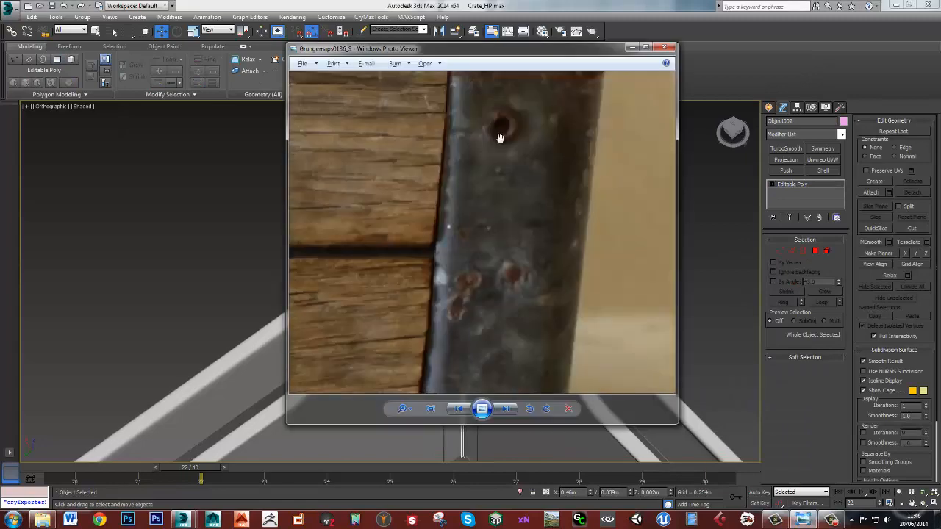
{"action": "scroll", "coordinate": [547, 274], "scroll_direction": "down", "scroll_amount": 3}
{"action": "scroll", "coordinate": [558, 119], "scroll_direction": "up", "scroll_amount": 4}
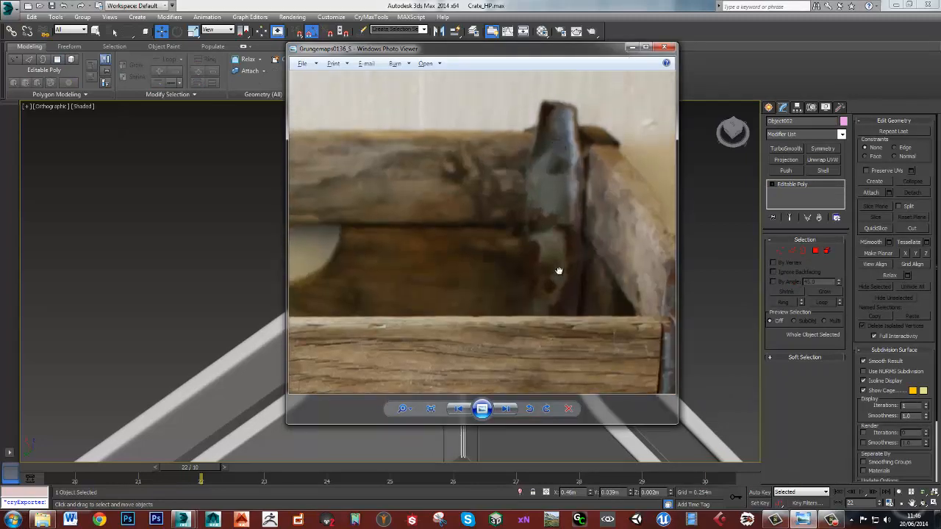
{"action": "scroll", "coordinate": [559, 272], "scroll_direction": "down", "scroll_amount": 4}
{"action": "left_click", "coordinate": [633, 48]}
{"action": "scroll", "coordinate": [482, 309], "scroll_direction": "up", "scroll_amount": 2}
{"action": "key", "text": "2"}
{"action": "left_click", "coordinate": [456, 212]}
{"action": "middle_click_drag", "start_coordinate": [456, 213], "coordinate": [432, 304], "text": "alt"}
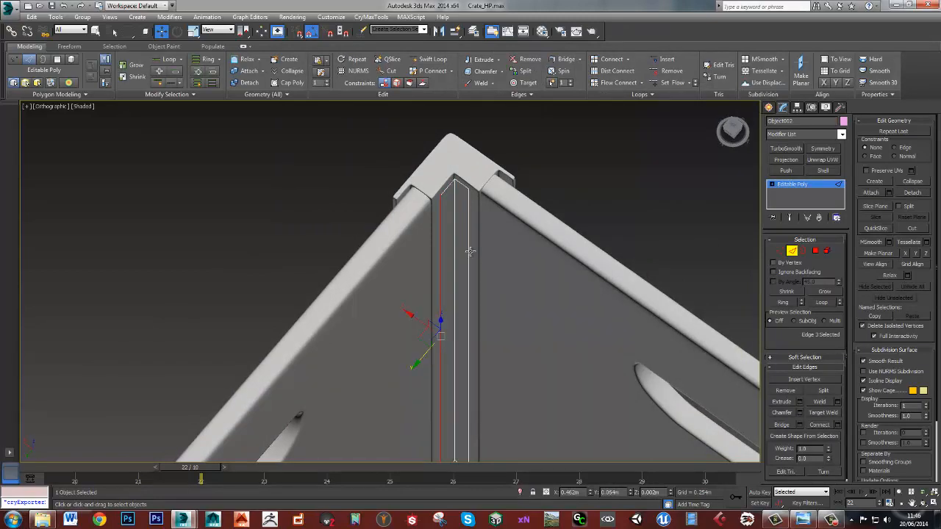
Extend the inner strip's two top edges upward into a tapered tip and thicken the strip with a Shell, outer amount 0.003 m
{"action": "left_click", "coordinate": [449, 183], "text": "ctrl"}
{"action": "middle_click_drag", "start_coordinate": [449, 184], "coordinate": [455, 166], "text": "alt"}
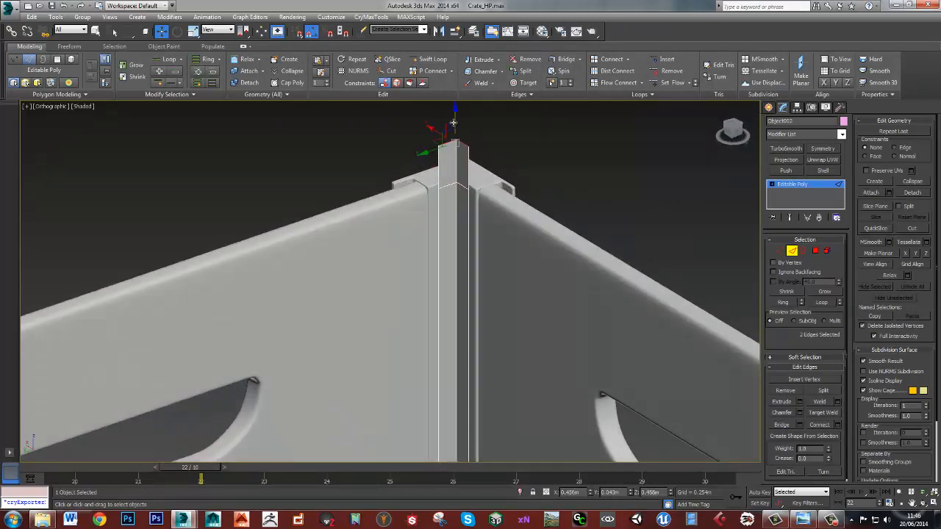
{"action": "key", "text": "1"}
{"action": "middle_click_drag", "start_coordinate": [454, 123], "coordinate": [450, 169], "text": "alt"}
{"action": "left_click", "coordinate": [823, 171]}
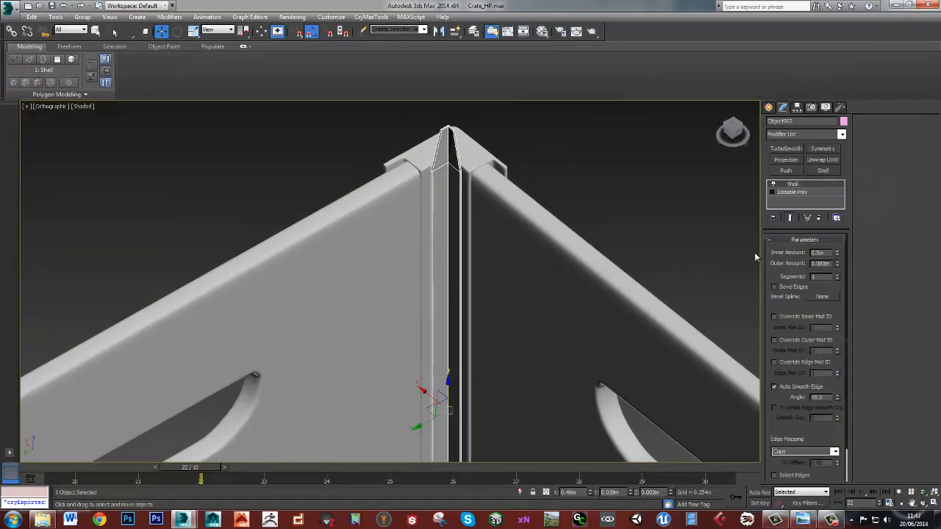
Collapse the shelled strip to an editable poly and add supporting edge loops with Swift Loop along its sides and ends
{"action": "key", "text": "ctrl+e"}
{"action": "middle_click_drag", "start_coordinate": [450, 145], "coordinate": [506, 273]}
{"action": "scroll", "coordinate": [457, 162], "scroll_direction": "up", "scroll_amount": 3}
{"action": "key", "text": "alt+s"}
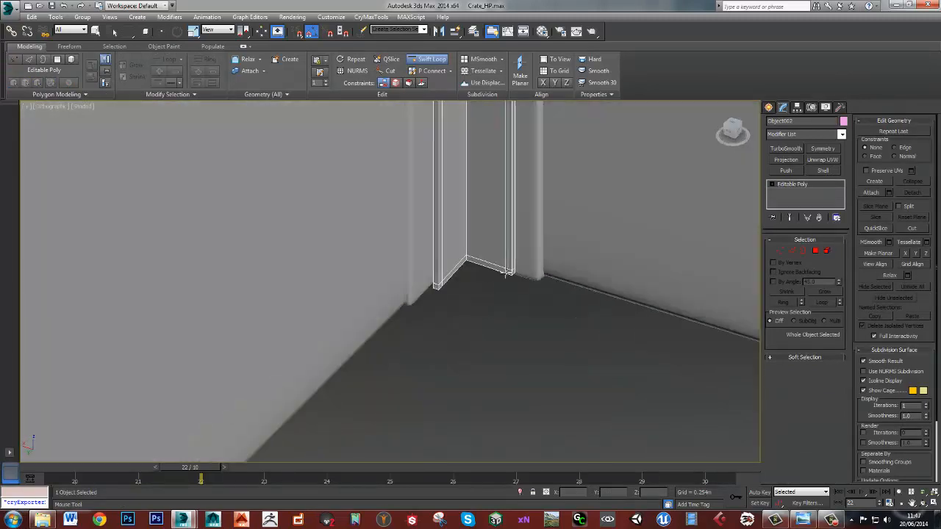
{"action": "key", "text": "w"}
{"action": "scroll", "coordinate": [463, 261], "scroll_direction": "down", "scroll_amount": 4}
{"action": "middle_click_drag", "start_coordinate": [469, 181], "coordinate": [477, 355]}
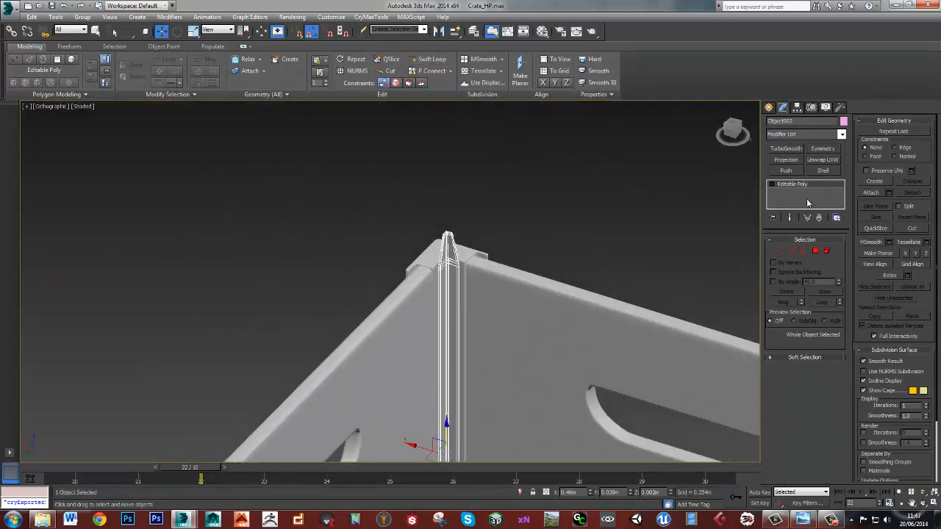
Apply TurboSmooth with 3 iterations to the inner corner strip
{"action": "left_click", "coordinate": [794, 149]}
{"action": "left_click", "coordinate": [837, 256]}
{"action": "left_click", "coordinate": [522, 228]}
{"action": "middle_click_drag", "start_coordinate": [471, 291], "coordinate": [477, 206], "text": "alt"}
{"action": "scroll", "coordinate": [409, 310], "scroll_direction": "down", "scroll_amount": 5}
{"action": "scroll", "coordinate": [404, 198], "scroll_direction": "up", "scroll_amount": 6}
{"action": "scroll", "coordinate": [419, 189], "scroll_direction": "down", "scroll_amount": 5}
In a perspective view, scale the smoothed inner strip up in the XY plane and deselect it
{"action": "key", "text": "p"}
{"action": "left_click", "coordinate": [562, 135]}
{"action": "scroll", "coordinate": [530, 173], "scroll_direction": "up", "scroll_amount": 4}
{"action": "middle_click_drag", "start_coordinate": [515, 179], "coordinate": [497, 322], "text": "alt"}
{"action": "scroll", "coordinate": [547, 217], "scroll_direction": "down", "scroll_amount": 2}
{"action": "key", "text": "r"}
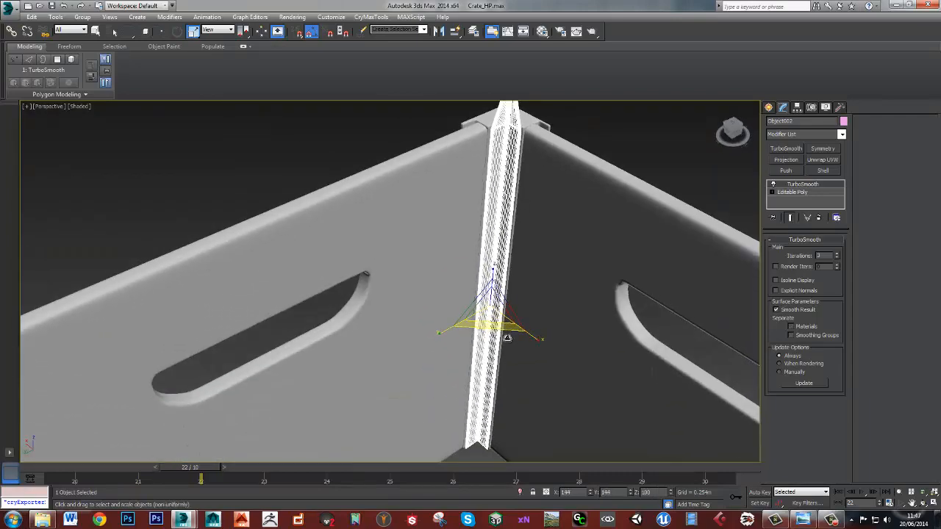
{"action": "left_click_drag", "start_coordinate": [507, 338], "coordinate": [508, 333]}
{"action": "middle_click_drag", "start_coordinate": [515, 324], "coordinate": [507, 221], "text": "alt"}
{"action": "left_click", "coordinate": [680, 260]}
{"action": "scroll", "coordinate": [514, 269], "scroll_direction": "down", "scroll_amount": 2}
{"action": "middle_click_drag", "start_coordinate": [456, 276], "coordinate": [482, 274], "text": "alt"}
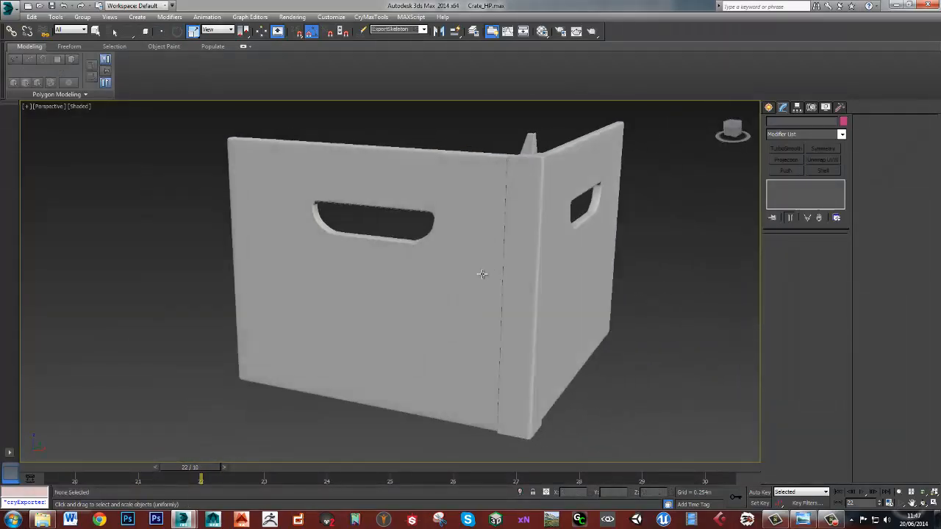
Select the polygons along the handle plate's bottom edge below the smoothing level and clone them as a separate object
{"action": "middle_click_drag", "start_coordinate": [464, 388], "coordinate": [557, 338]}
{"action": "left_click", "coordinate": [556, 335]}
{"action": "left_click", "coordinate": [793, 191]}
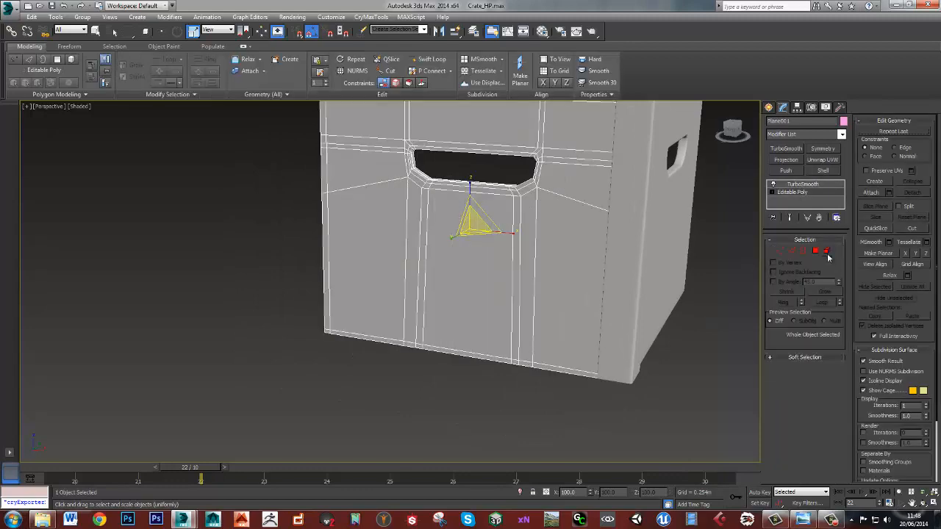
{"action": "left_click", "coordinate": [816, 251]}
{"action": "left_click", "coordinate": [532, 366]}
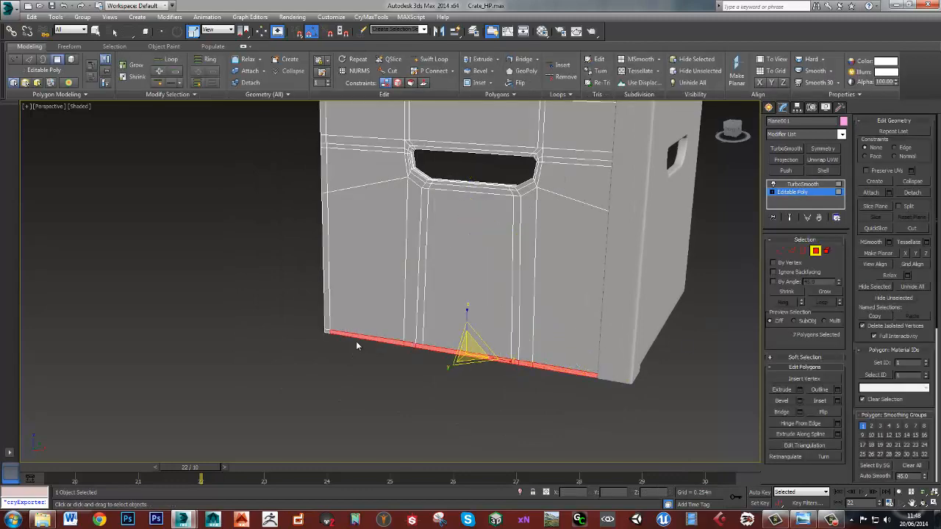
{"action": "middle_click_drag", "start_coordinate": [356, 341], "coordinate": [444, 343], "text": "alt"}
{"action": "middle_click_drag", "start_coordinate": [497, 354], "coordinate": [555, 351], "text": "alt"}
{"action": "key", "text": "w"}
{"action": "left_click_drag", "start_coordinate": [468, 326], "coordinate": [468, 331], "text": "shift"}
{"action": "left_click", "coordinate": [510, 269]}
{"action": "left_click", "coordinate": [698, 314]}
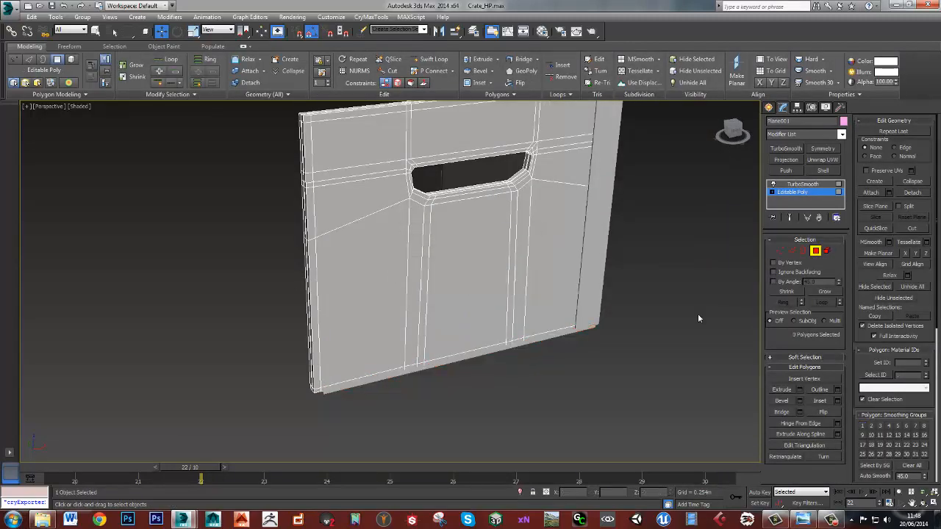
Clone the corner bracket as a copy at the opposite end of the handle plate
{"action": "left_click", "coordinate": [816, 250]}
{"action": "left_click", "coordinate": [529, 342]}
{"action": "left_click", "coordinate": [599, 289]}
{"action": "middle_click_drag", "start_coordinate": [647, 297], "coordinate": [562, 290], "text": "alt"}
{"action": "left_click_drag", "start_coordinate": [627, 213], "coordinate": [340, 195], "text": "shift"}
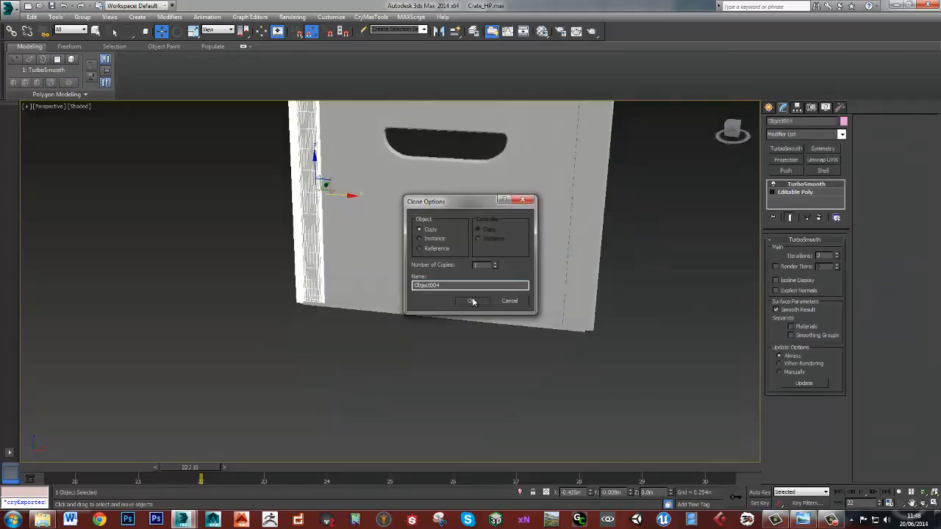
{"action": "left_click", "coordinate": [473, 301]}
Mirror the copied corner bracket and move it along X onto the plate's end
{"action": "middle_click_drag", "start_coordinate": [468, 287], "coordinate": [532, 336]}
{"action": "left_click", "coordinate": [439, 32]}
{"action": "left_click", "coordinate": [442, 330]}
{"action": "middle_click_drag", "start_coordinate": [441, 324], "coordinate": [494, 312], "text": "alt"}
{"action": "left_click_drag", "start_coordinate": [433, 274], "coordinate": [409, 274]}
{"action": "middle_click_drag", "start_coordinate": [410, 274], "coordinate": [446, 222], "text": "alt"}
Remove the crosswise edges from the strip cloned off the plate's bottom edge
{"action": "left_click", "coordinate": [477, 346]}
{"action": "scroll", "coordinate": [484, 328], "scroll_direction": "up", "scroll_amount": 4}
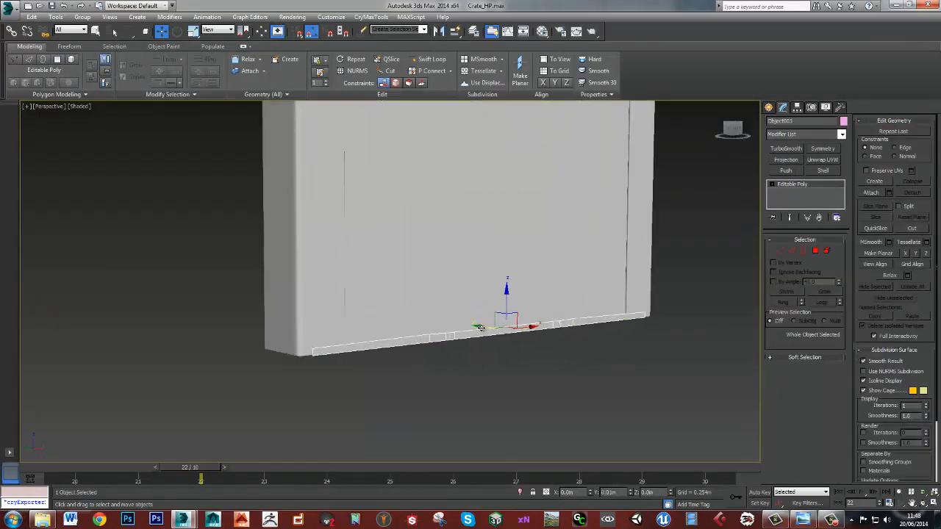
{"action": "middle_click_drag", "start_coordinate": [507, 302], "coordinate": [544, 320], "text": "alt"}
{"action": "key", "text": "2"}
{"action": "scroll", "coordinate": [440, 329], "scroll_direction": "up", "scroll_amount": 1}
{"action": "left_click", "coordinate": [414, 331]}
{"action": "left_click", "coordinate": [439, 330], "text": "ctrl"}
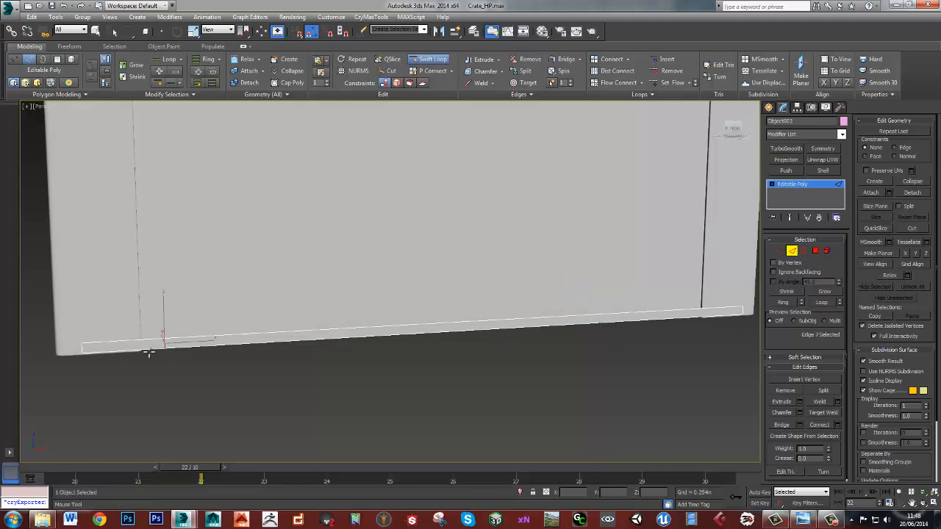
Insert edge loops with Swift Loop near both ends of the bottom strip, beside the corner brackets
{"action": "middle_click_drag", "start_coordinate": [149, 353], "coordinate": [223, 340], "text": "alt"}
{"action": "scroll", "coordinate": [282, 306], "scroll_direction": "up", "scroll_amount": 5}
{"action": "scroll", "coordinate": [281, 306], "scroll_direction": "down", "scroll_amount": 3}
{"action": "left_click", "coordinate": [315, 304]}
{"action": "scroll", "coordinate": [315, 303], "scroll_direction": "down", "scroll_amount": 3}
{"action": "middle_click_drag", "start_coordinate": [632, 258], "coordinate": [426, 275]}
Select the bottom strip's two end polygons and move them outward so they sit over the corner brackets
{"action": "key", "text": "4"}
{"action": "left_click", "coordinate": [460, 276]}
{"action": "scroll", "coordinate": [460, 276], "scroll_direction": "down", "scroll_amount": 3}
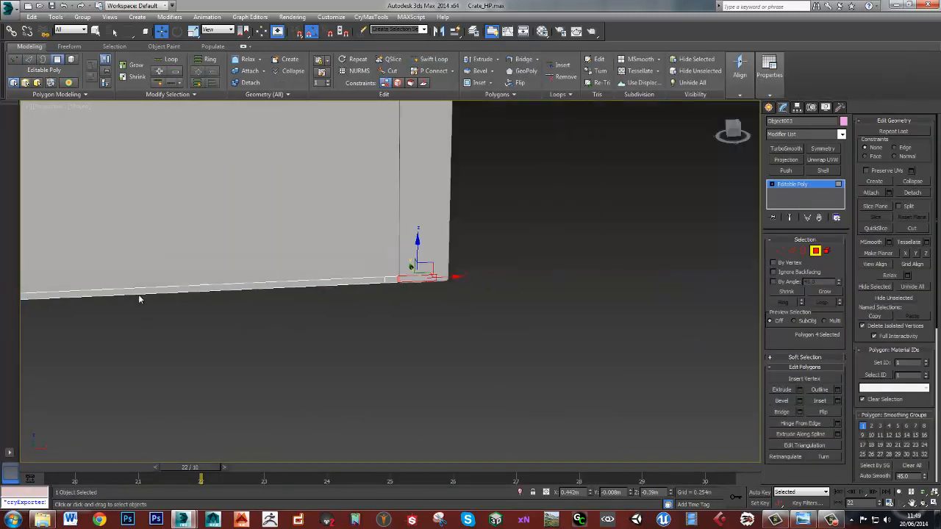
{"action": "middle_click_drag", "start_coordinate": [141, 298], "coordinate": [411, 313]}
{"action": "left_click", "coordinate": [253, 315], "text": "ctrl"}
{"action": "middle_click_drag", "start_coordinate": [253, 315], "coordinate": [316, 338], "text": "alt"}
{"action": "middle_click_drag", "start_coordinate": [316, 338], "coordinate": [487, 292]}
Extend the bottom strip's lower edge loop inward beneath the plate to form a flat L-shaped profile
{"action": "key", "text": "2"}
{"action": "double_click", "coordinate": [566, 205]}
{"action": "middle_click_drag", "start_coordinate": [721, 178], "coordinate": [641, 241], "text": "alt"}
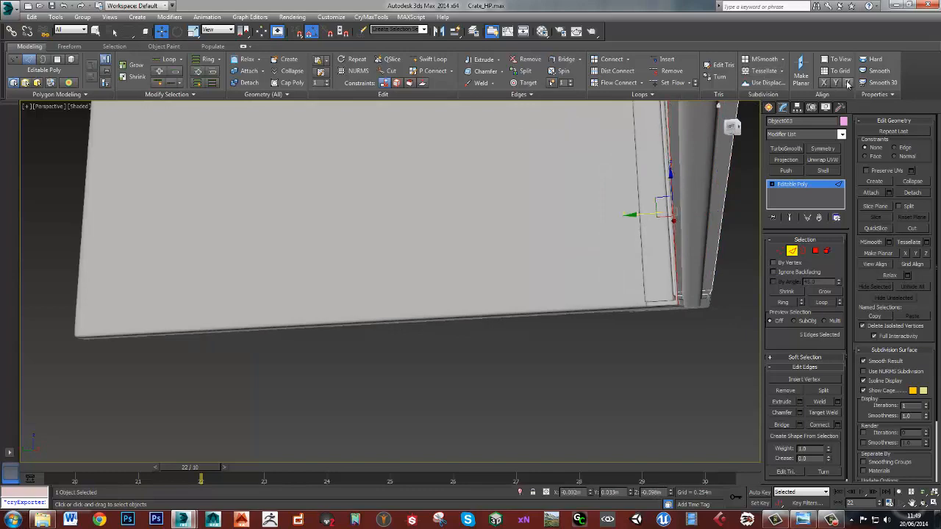
{"action": "middle_click_drag", "start_coordinate": [684, 165], "coordinate": [601, 216], "text": "alt"}
Isolate the L-shaped bottom strip and thicken it with a Shell of 0.003 m outer amount, collapsed to an editable poly
{"action": "key", "text": "alt+q"}
{"action": "scroll", "coordinate": [447, 269], "scroll_direction": "down", "scroll_amount": 5}
{"action": "scroll", "coordinate": [453, 275], "scroll_direction": "up", "scroll_amount": 4}
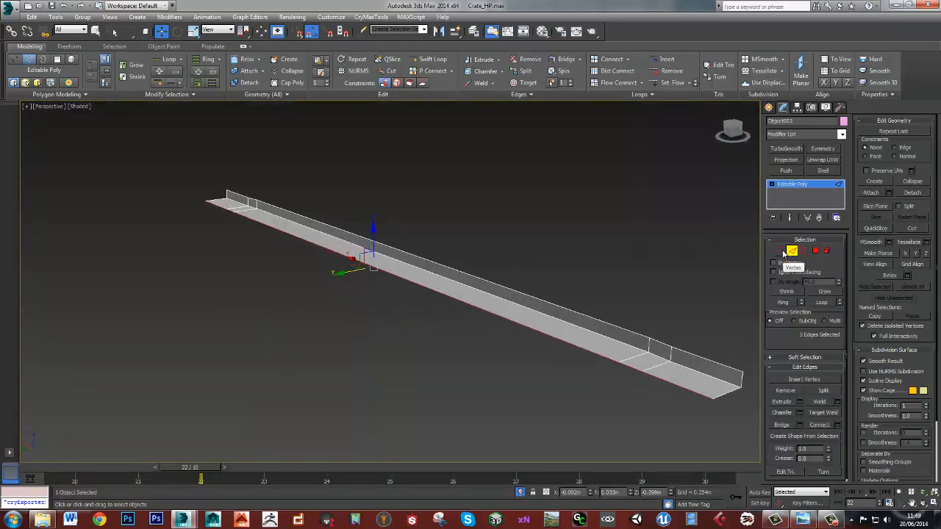
{"action": "left_click", "coordinate": [823, 171]}
{"action": "scroll", "coordinate": [704, 288], "scroll_direction": "up", "scroll_amount": 6}
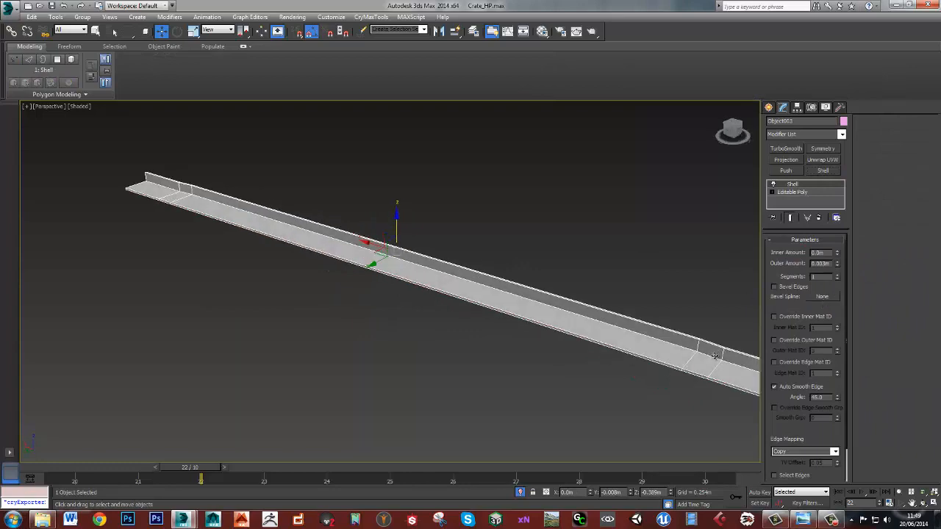
{"action": "key", "text": "ctrl+z"}
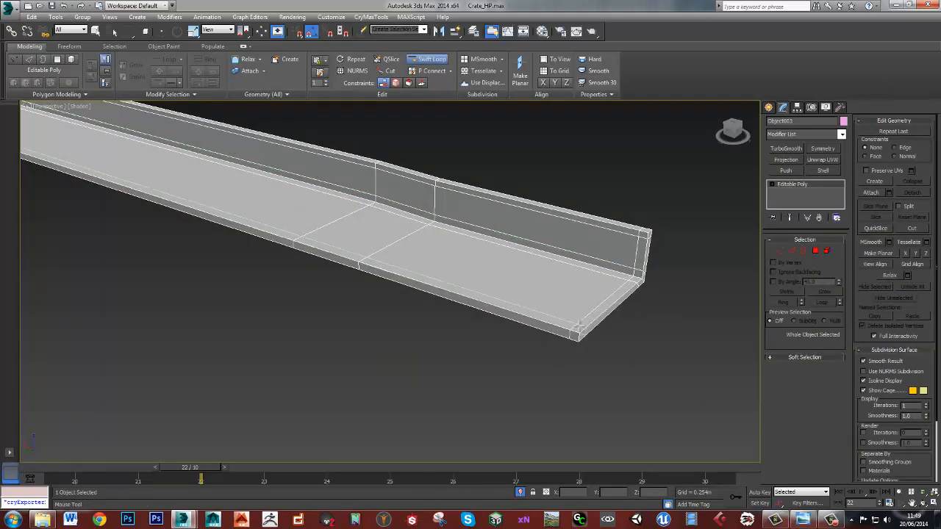
Add supporting edge loops with Swift Loop at the bottom strip's ends and around the bends near them
{"action": "middle_click_drag", "start_coordinate": [234, 182], "coordinate": [882, 386]}
{"action": "middle_click_drag", "start_coordinate": [161, 223], "coordinate": [441, 220], "text": "alt"}
{"action": "scroll", "coordinate": [308, 272], "scroll_direction": "down", "scroll_amount": 3}
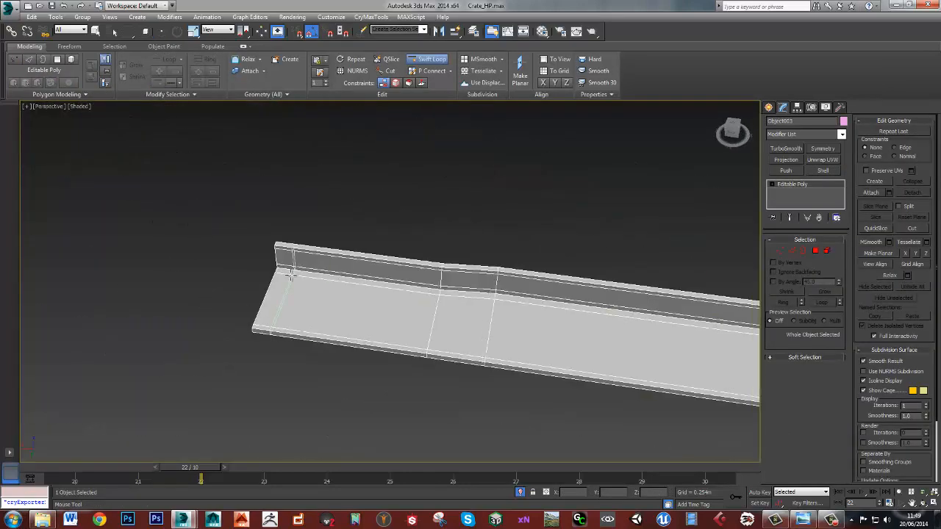
{"action": "scroll", "coordinate": [267, 258], "scroll_direction": "down", "scroll_amount": 4}
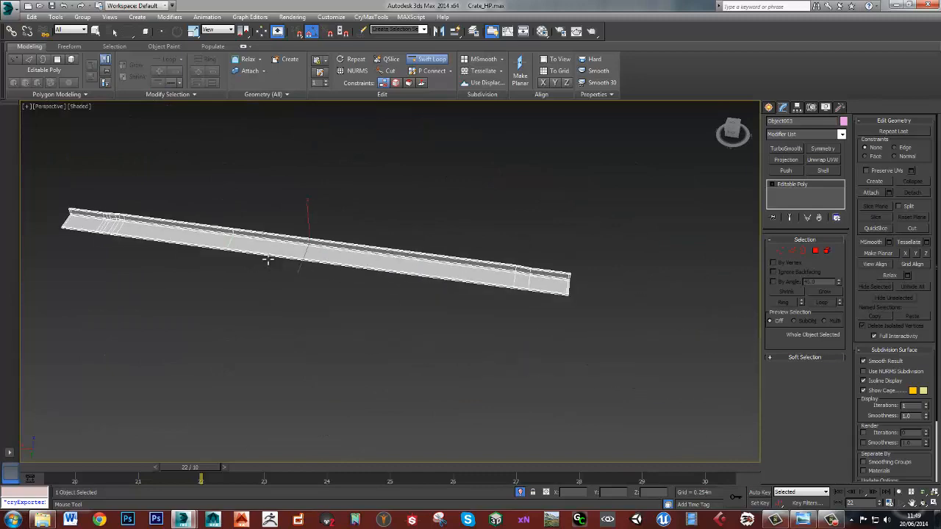
{"action": "scroll", "coordinate": [698, 267], "scroll_direction": "up", "scroll_amount": 4}
{"action": "scroll", "coordinate": [439, 229], "scroll_direction": "down", "scroll_amount": 1}
{"action": "key", "text": "w"}
Apply TurboSmooth to the bottom strip and deselect it
{"action": "scroll", "coordinate": [520, 239], "scroll_direction": "down", "scroll_amount": 5}
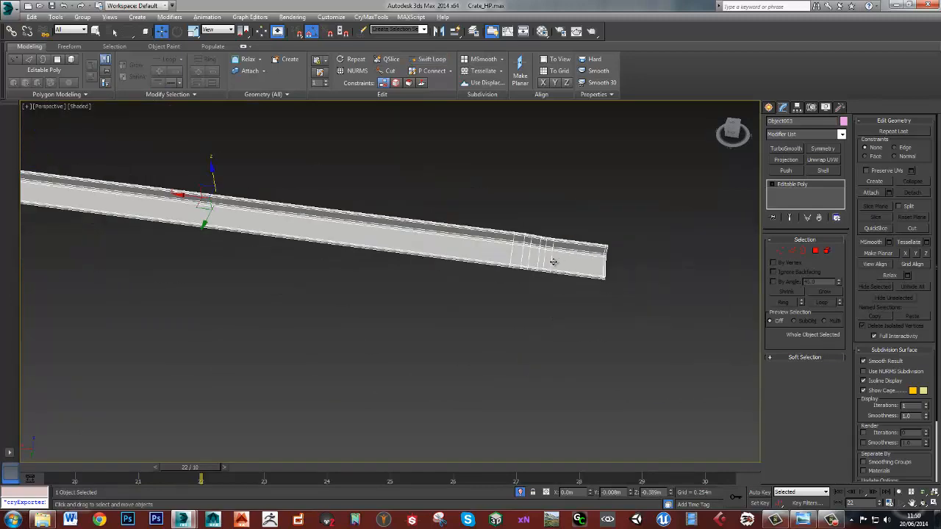
{"action": "middle_click_drag", "start_coordinate": [553, 261], "coordinate": [672, 204], "text": "alt"}
{"action": "left_click", "coordinate": [786, 148]}
{"action": "left_click", "coordinate": [420, 242]}
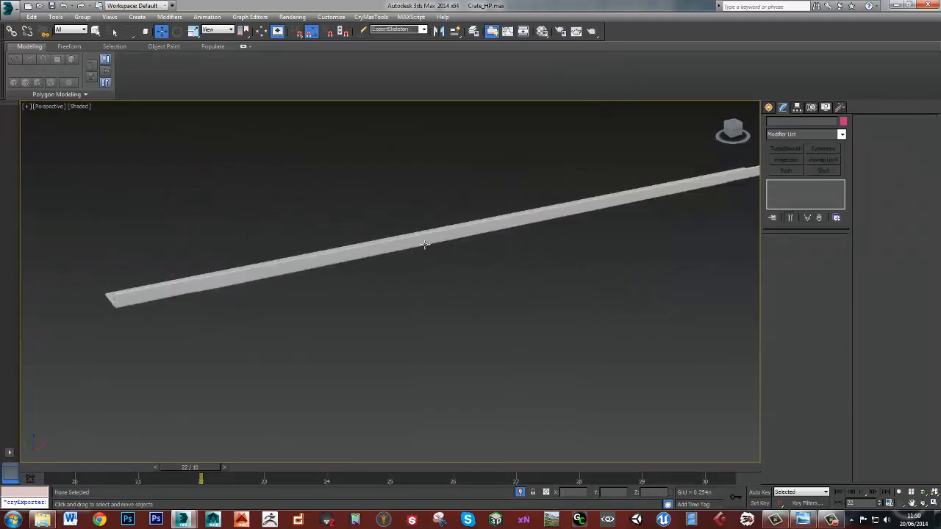
Open the corner bracket's base mesh and select the vertices at its lower end
{"action": "scroll", "coordinate": [420, 235], "scroll_direction": "up", "scroll_amount": 5}
{"action": "middle_click_drag", "start_coordinate": [393, 223], "coordinate": [393, 223], "text": "alt"}
{"action": "left_click", "coordinate": [500, 212]}
{"action": "left_click", "coordinate": [792, 192]}
{"action": "key", "text": "1"}
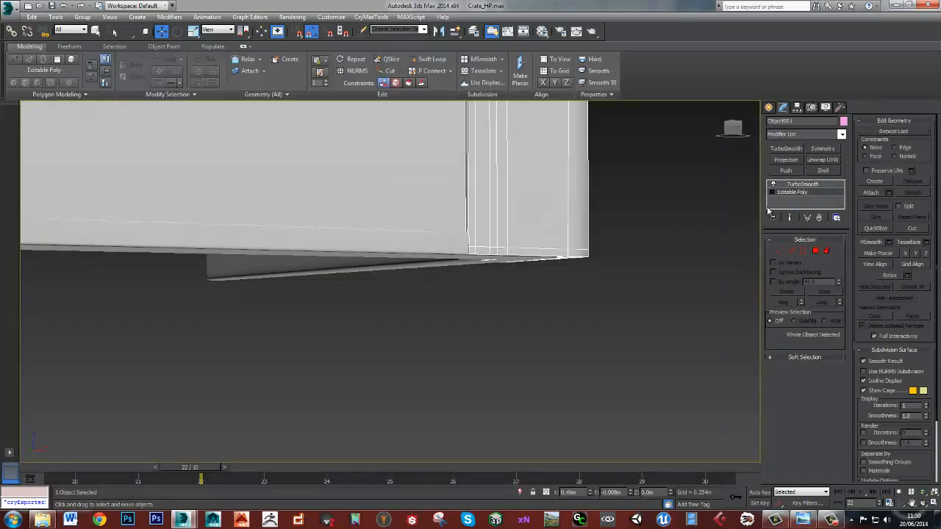
{"action": "left_click_drag", "start_coordinate": [659, 287], "coordinate": [393, 212]}
{"action": "mouse_move", "coordinate": [507, 230]}
{"action": "middle_mouse_down", "text": "alt"}
{"action": "mouse_move", "coordinate": [672, 231]}
{"action": "mouse_move", "coordinate": [384, 238]}
{"action": "mouse_move", "coordinate": [496, 240]}
{"action": "middle_mouse_up", "text": "alt"}
Select three parts of the crate's side, clone them with a rotation and move the copies to the crate's open side
{"action": "left_click", "coordinate": [496, 240]}
{"action": "left_click", "coordinate": [268, 221], "text": "alt"}
{"action": "middle_click_drag", "start_coordinate": [267, 221], "coordinate": [393, 269], "text": "alt"}
{"action": "left_click", "coordinate": [413, 293]}
{"action": "left_click", "coordinate": [460, 275], "text": "ctrl"}
{"action": "middle_click_drag", "start_coordinate": [460, 275], "coordinate": [457, 293], "text": "alt"}
{"action": "key", "text": "e"}
{"action": "left_click_drag", "start_coordinate": [436, 284], "coordinate": [482, 290], "text": "shift"}
{"action": "left_click", "coordinate": [476, 301]}
{"action": "key", "text": "w"}
{"action": "middle_click_drag", "start_coordinate": [477, 301], "coordinate": [459, 291], "text": "alt"}
{"action": "mouse_move", "coordinate": [460, 291]}
{"action": "left_mouse_down"}
{"action": "mouse_move", "coordinate": [478, 309]}
{"action": "mouse_move", "coordinate": [646, 245]}
{"action": "left_mouse_up"}
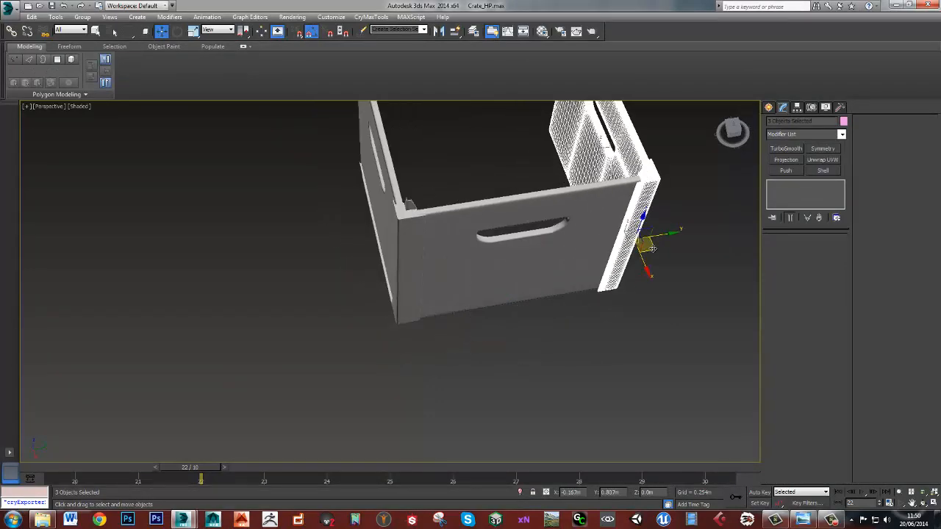
Rotate the cloned side parts about the vertical axis to face the remaining open side
{"action": "scroll", "coordinate": [495, 274], "scroll_direction": "up", "scroll_amount": 3}
{"action": "mouse_move", "coordinate": [647, 246]}
{"action": "middle_mouse_down", "text": "alt"}
{"action": "mouse_move", "coordinate": [495, 273]}
{"action": "mouse_move", "coordinate": [483, 302]}
{"action": "mouse_move", "coordinate": [424, 302]}
{"action": "mouse_move", "coordinate": [449, 292]}
{"action": "mouse_move", "coordinate": [269, 343]}
{"action": "middle_mouse_up", "text": "alt"}
{"action": "key", "text": "e"}
{"action": "left_click_drag", "start_coordinate": [344, 326], "coordinate": [345, 327]}
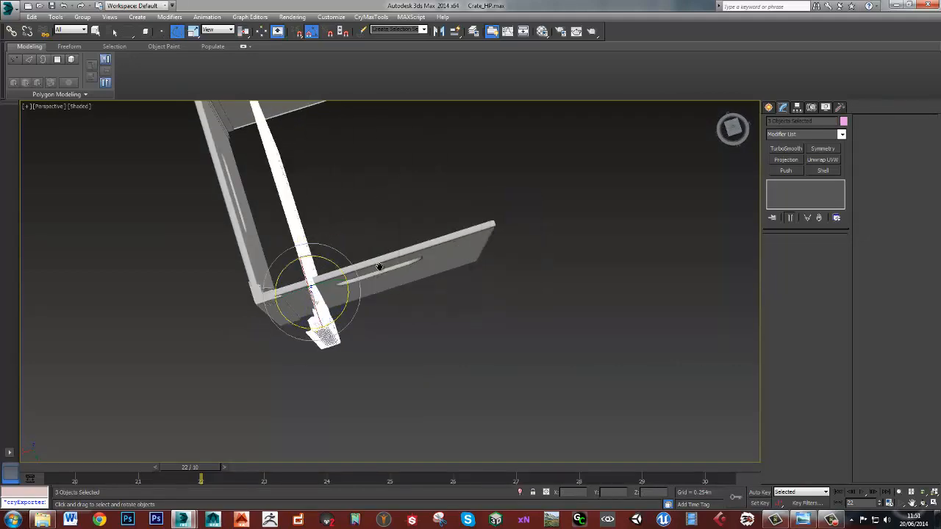
Move the cloned side parts in the horizontal plane until their bracket fits around the adjoining plate's corner
{"action": "key", "text": "w"}
{"action": "middle_click_drag", "start_coordinate": [344, 326], "coordinate": [367, 403], "text": "alt"}
{"action": "middle_click_drag", "start_coordinate": [530, 310], "coordinate": [404, 284]}
{"action": "mouse_move", "coordinate": [404, 284]}
{"action": "middle_mouse_down", "text": "alt"}
{"action": "mouse_move", "coordinate": [414, 266]}
{"action": "mouse_move", "coordinate": [409, 300]}
{"action": "middle_mouse_up", "text": "alt"}
{"action": "scroll", "coordinate": [409, 299], "scroll_direction": "up", "scroll_amount": 5}
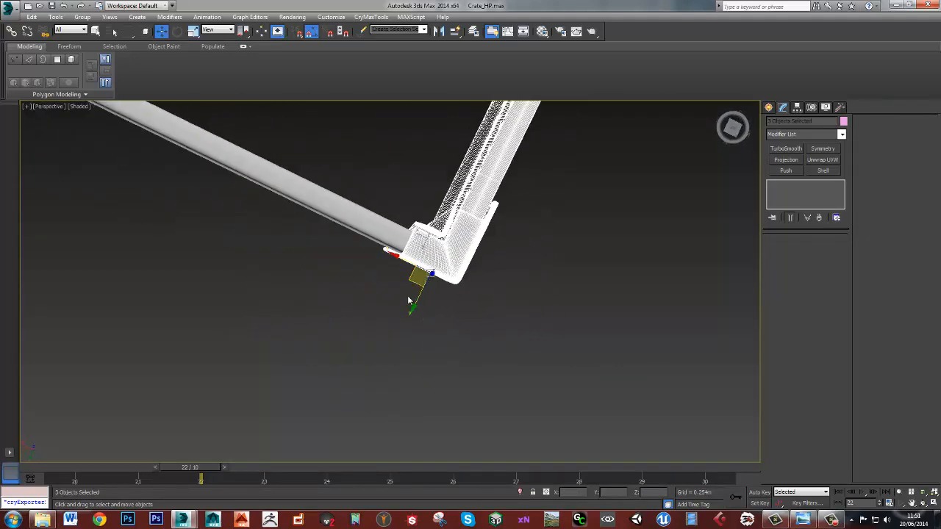
{"action": "left_click_drag", "start_coordinate": [412, 282], "coordinate": [391, 274]}
{"action": "middle_click_drag", "start_coordinate": [392, 274], "coordinate": [374, 256], "text": "alt"}
{"action": "mouse_move", "coordinate": [375, 256]}
{"action": "left_mouse_down"}
{"action": "mouse_move", "coordinate": [369, 243]}
{"action": "mouse_move", "coordinate": [371, 251]}
{"action": "left_mouse_up"}
{"action": "mouse_move", "coordinate": [372, 251]}
{"action": "middle_mouse_down", "text": "alt"}
{"action": "mouse_move", "coordinate": [413, 254]}
{"action": "mouse_move", "coordinate": [412, 277]}
{"action": "mouse_move", "coordinate": [538, 266]}
{"action": "mouse_move", "coordinate": [351, 193]}
{"action": "mouse_move", "coordinate": [439, 217]}
{"action": "mouse_move", "coordinate": [515, 221]}
{"action": "mouse_move", "coordinate": [599, 203]}
{"action": "middle_mouse_up", "text": "alt"}
Clone the corner bracket as a copy and place it at the opposite corner of the front plate
{"action": "scroll", "coordinate": [413, 254], "scroll_direction": "down", "scroll_amount": 4}
{"action": "left_click", "coordinate": [412, 277]}
{"action": "left_click", "coordinate": [472, 222]}
{"action": "scroll", "coordinate": [420, 245], "scroll_direction": "up", "scroll_amount": 3}
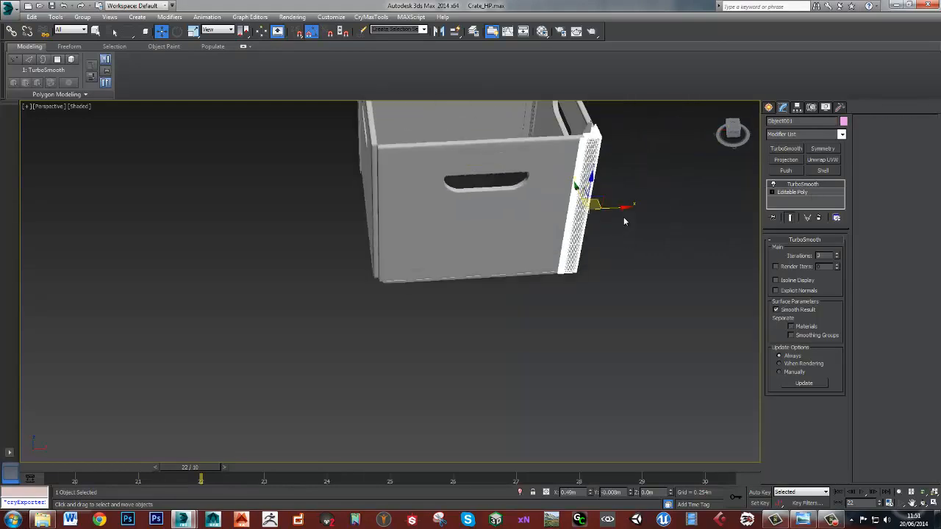
{"action": "left_click_drag", "start_coordinate": [598, 203], "coordinate": [425, 169], "text": "shift"}
{"action": "key", "text": "Return"}
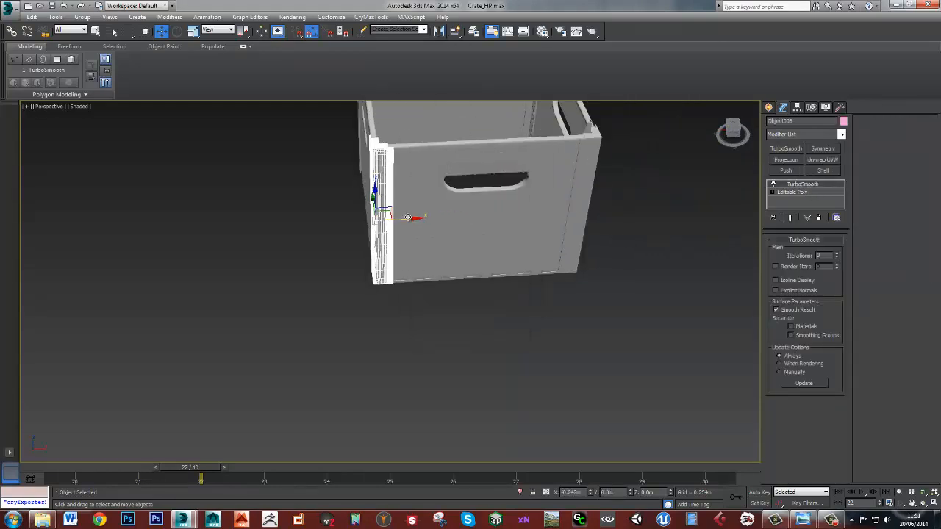
{"action": "scroll", "coordinate": [407, 217], "scroll_direction": "down", "scroll_amount": 3}
{"action": "middle_click_drag", "start_coordinate": [408, 218], "coordinate": [515, 236], "text": "alt"}
Clone the inner corner strip, mirror the copy, and move it along X into the front plate's other inner corner
{"action": "scroll", "coordinate": [520, 239], "scroll_direction": "up", "scroll_amount": 3}
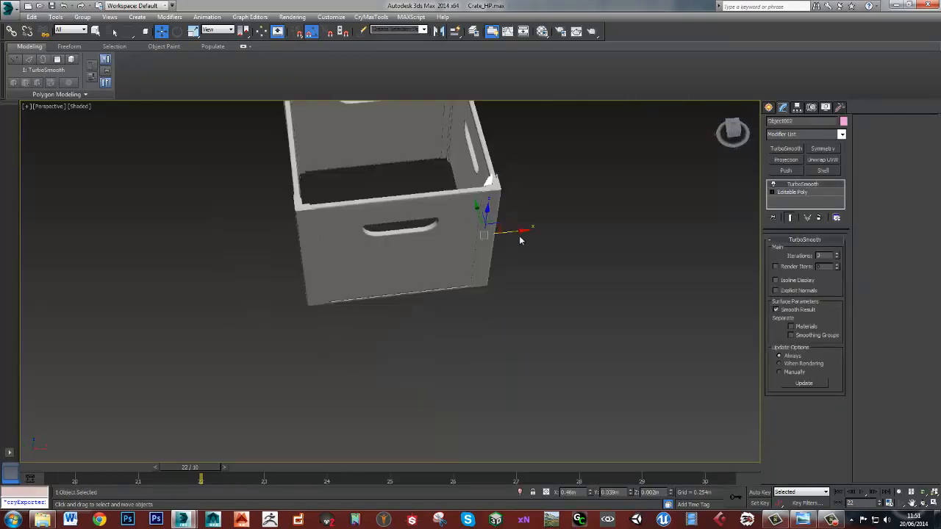
{"action": "key", "text": "ctrl+v"}
{"action": "key", "text": "Return"}
{"action": "left_click", "coordinate": [439, 31]}
{"action": "key", "text": "Return"}
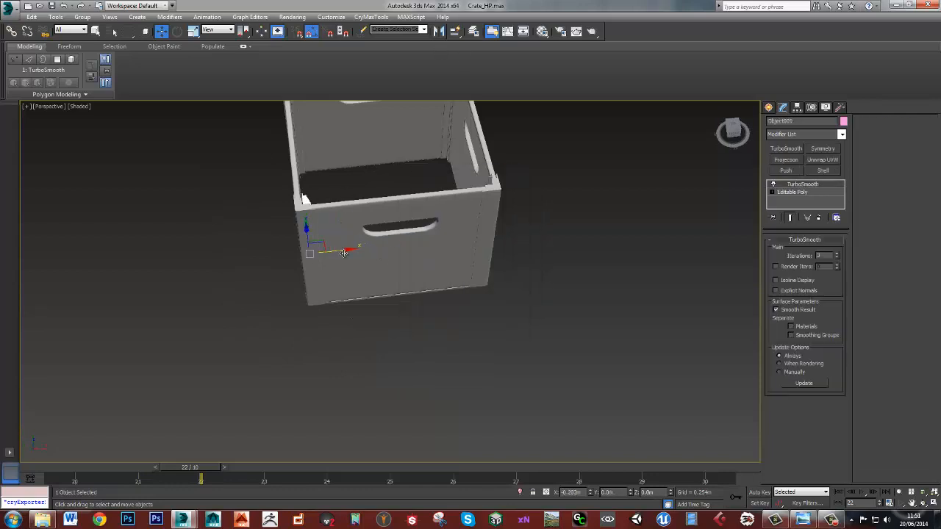
{"action": "left_click", "coordinate": [391, 323]}
{"action": "middle_click_drag", "start_coordinate": [392, 323], "coordinate": [441, 280], "text": "alt"}
{"action": "scroll", "coordinate": [412, 309], "scroll_direction": "down", "scroll_amount": 3}
Create a box across the inside of the crate as its floor
{"action": "left_click", "coordinate": [769, 107]}
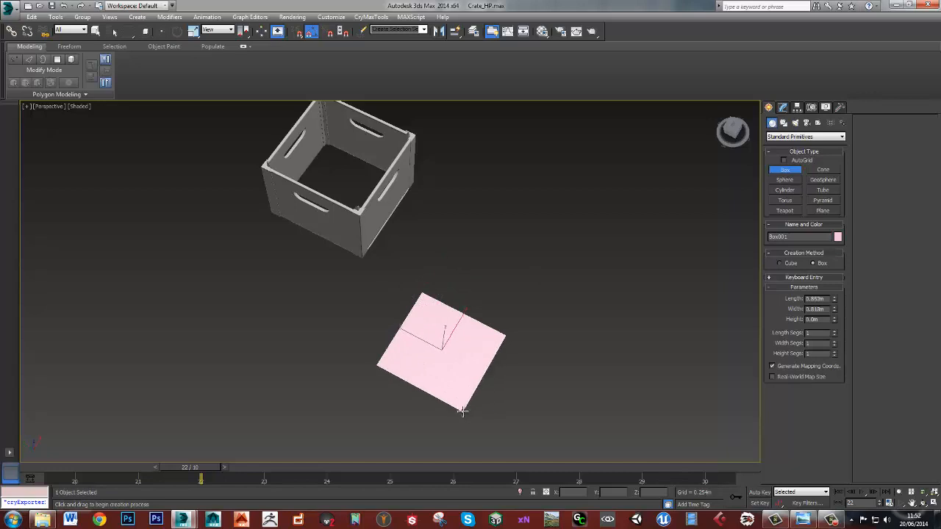
{"action": "right_click", "coordinate": [462, 411]}
{"action": "left_click", "coordinate": [792, 175]}
{"action": "mouse_move", "coordinate": [321, 172]}
{"action": "left_mouse_down"}
{"action": "mouse_move", "coordinate": [376, 257]}
{"action": "mouse_move", "coordinate": [357, 281]}
{"action": "left_mouse_up"}
{"action": "left_click", "coordinate": [357, 281]}
{"action": "right_click", "coordinate": [357, 281]}
Scale the floor box to about 112% in X and 104% in Y so it fills the space between the plates
{"action": "mouse_move", "coordinate": [298, 180]}
{"action": "middle_mouse_down", "text": "alt"}
{"action": "mouse_move", "coordinate": [322, 201]}
{"action": "mouse_move", "coordinate": [305, 151]}
{"action": "mouse_move", "coordinate": [336, 188]}
{"action": "mouse_move", "coordinate": [331, 210]}
{"action": "mouse_move", "coordinate": [296, 216]}
{"action": "mouse_move", "coordinate": [332, 218]}
{"action": "middle_mouse_up", "text": "alt"}
{"action": "key", "text": "r"}
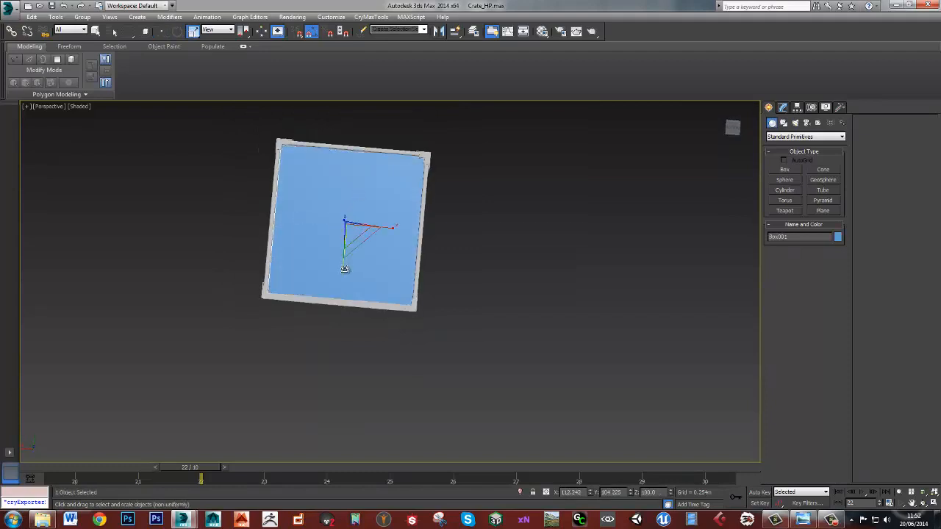
{"action": "key", "text": "t"}
{"action": "key", "text": "z"}
{"action": "middle_click_drag", "start_coordinate": [422, 243], "coordinate": [443, 216], "text": "alt"}
Check the 09 - Default material in the Material Editor and return to a perspective view of the crate
{"action": "key", "text": "m"}
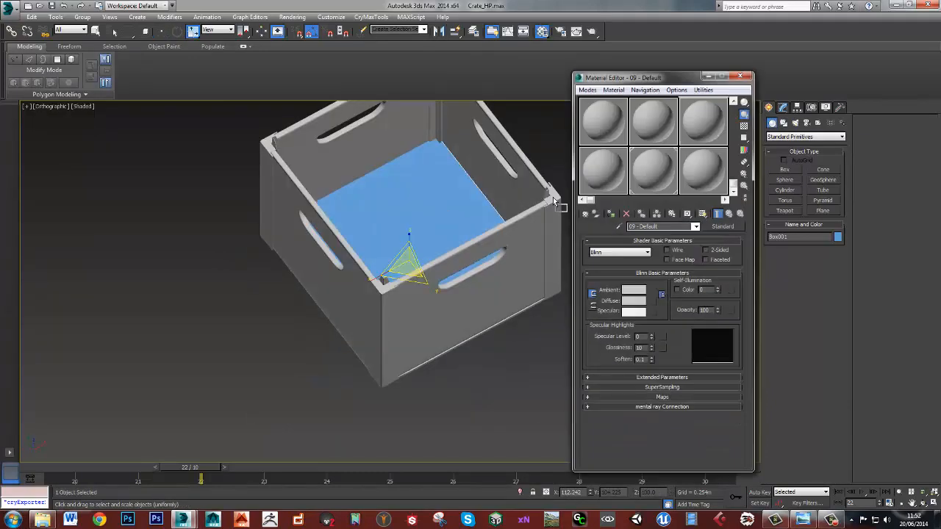
{"action": "key", "text": "Delete"}
{"action": "key", "text": "m"}
{"action": "key", "text": "p"}
{"action": "middle_click_drag", "start_coordinate": [441, 265], "coordinate": [392, 272], "text": "alt"}
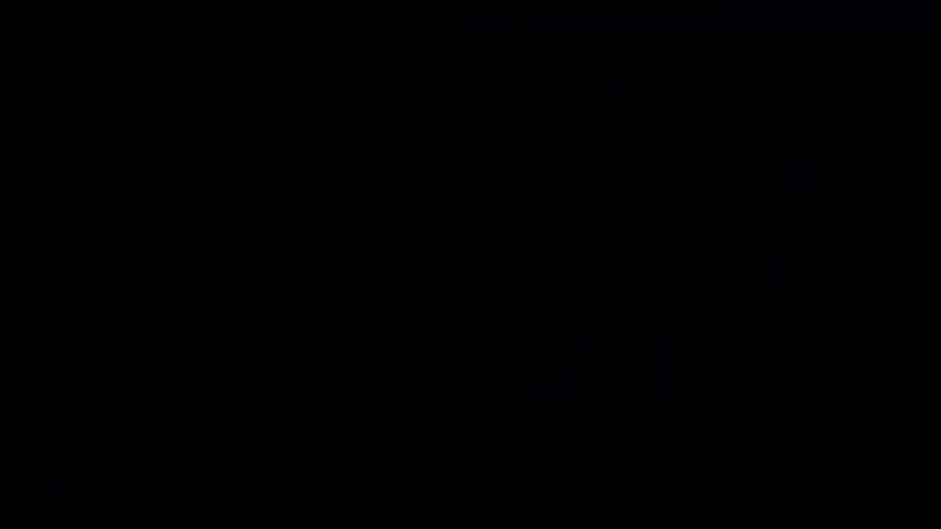